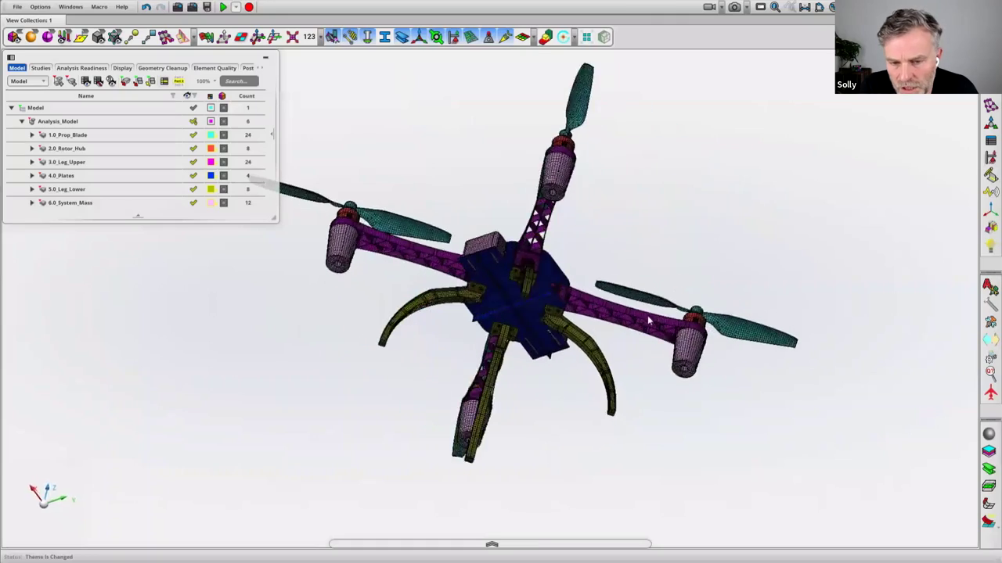
pyautogui.keyDown('ctrl'); pyautogui.moveTo(670, 342); pyautogui.dragTo(792, 378); pyautogui.keyUp('ctrl')
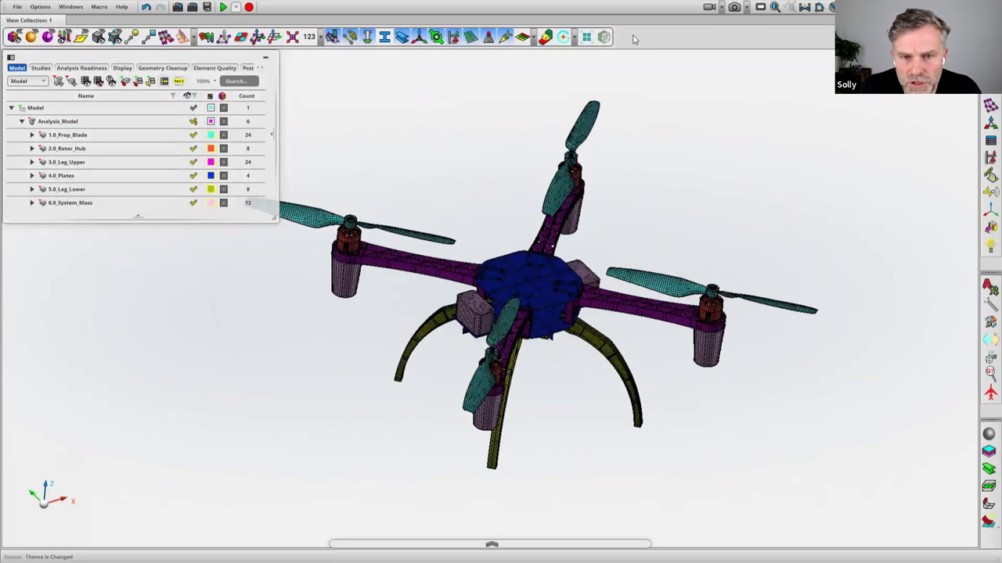
pyautogui.moveTo(990, 87)
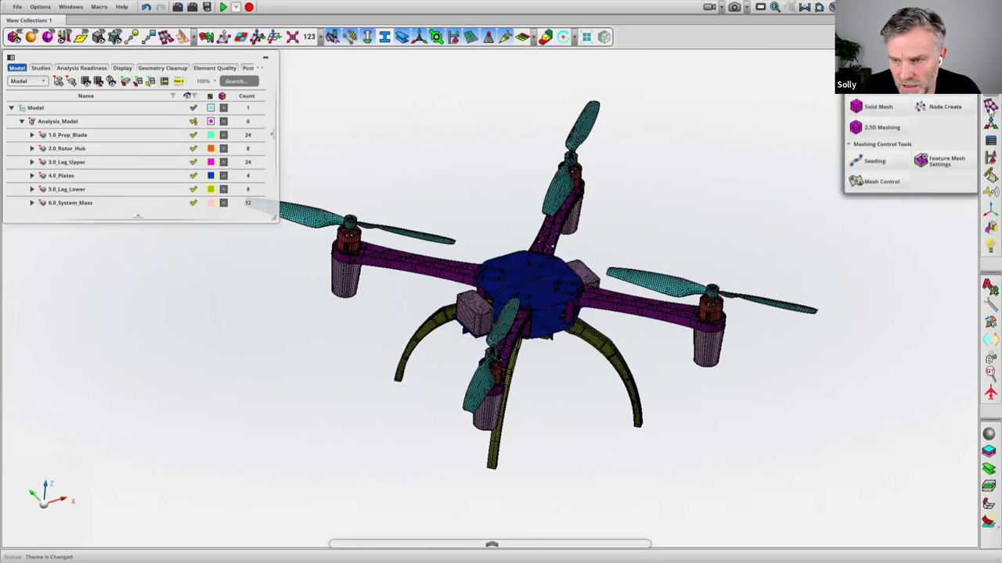
pyautogui.click(992, 143)
pyautogui.click(993, 142)
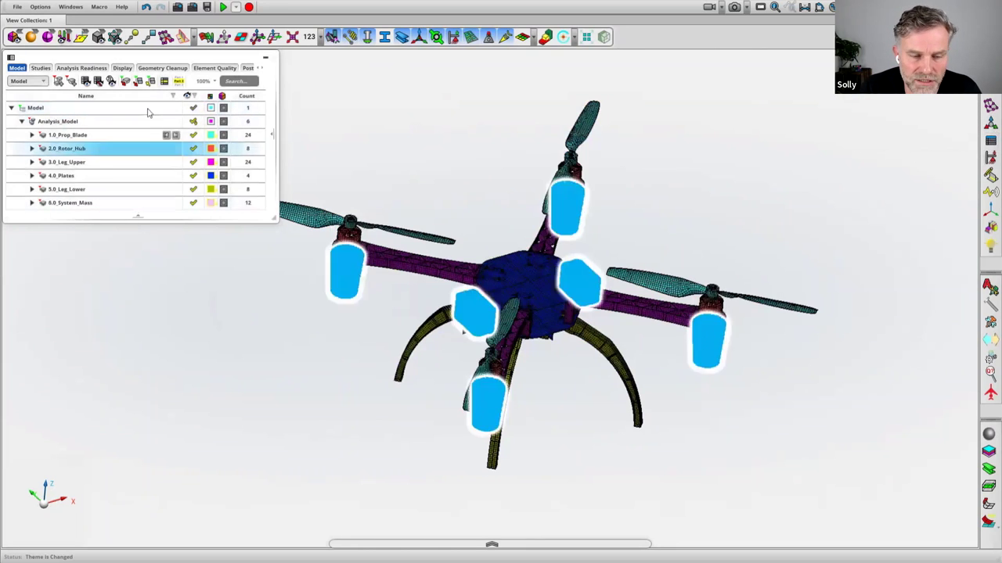
# Look through the Studies, Analysis Readiness and Display views of the model browser and return to the Model view
pyautogui.click(40, 68)
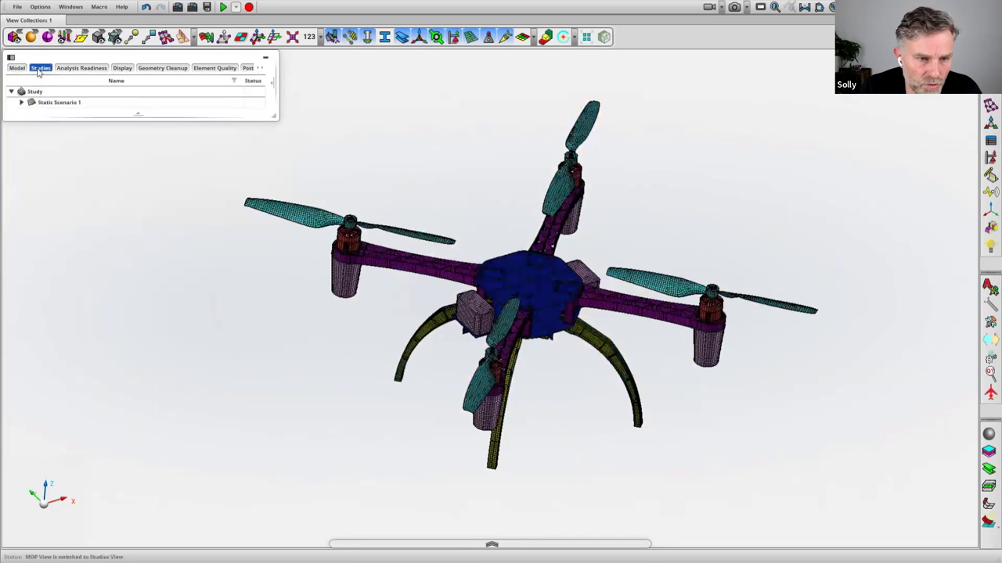
pyautogui.click(83, 68)
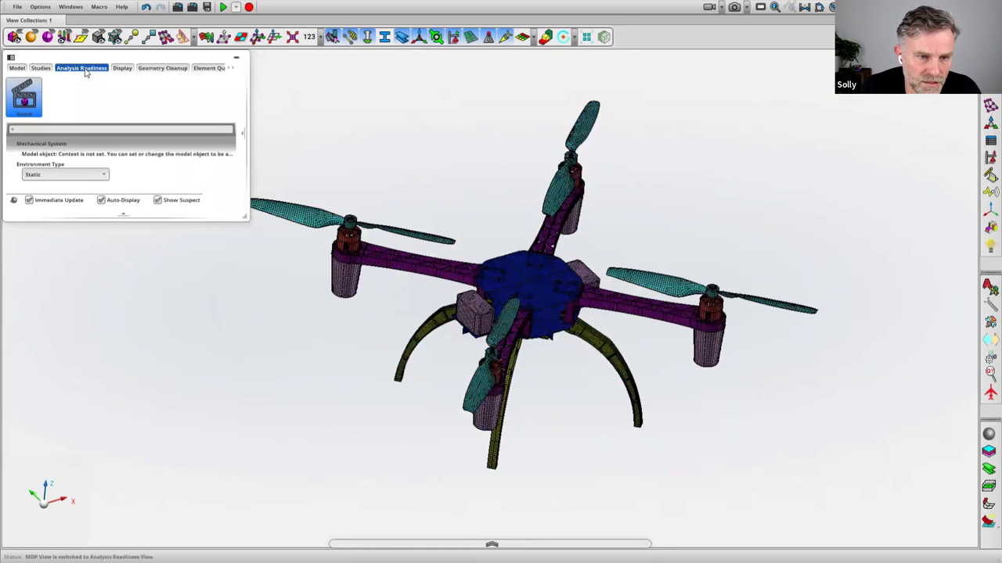
pyautogui.click(122, 69)
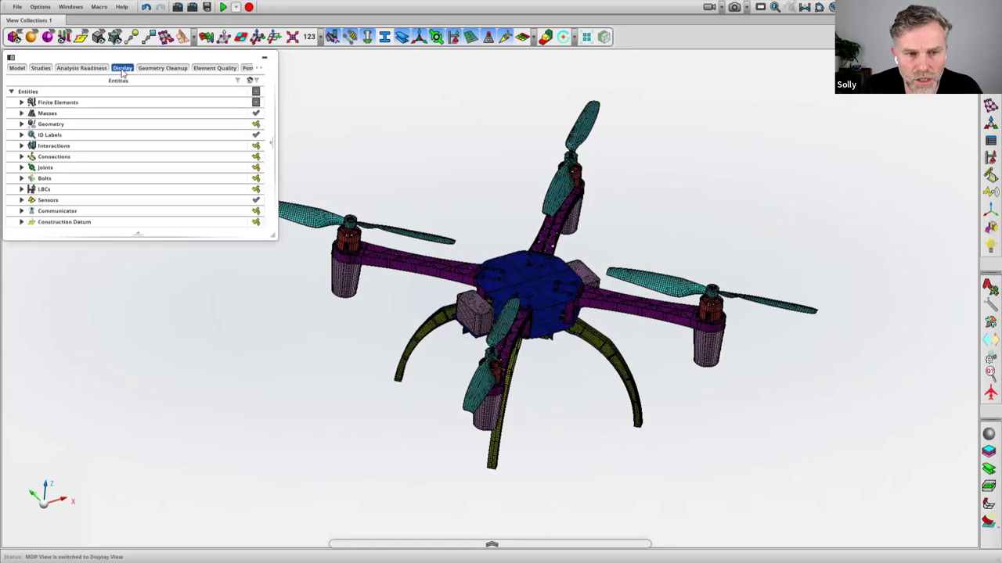
pyautogui.click(19, 71)
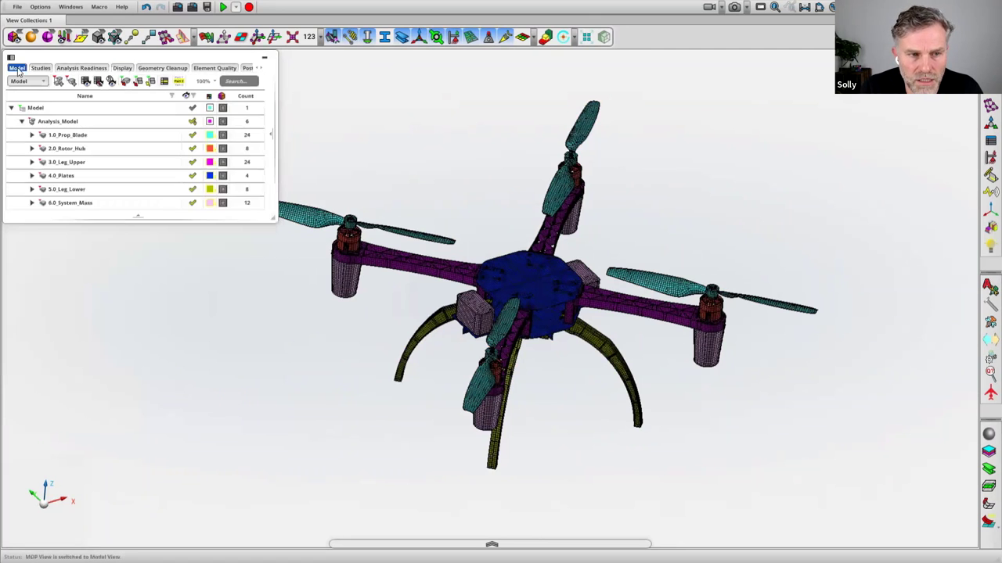
pyautogui.moveTo(381, 142); pyautogui.dragTo(403, 155, button='middle')
pyautogui.scroll(-2, 399, 145)
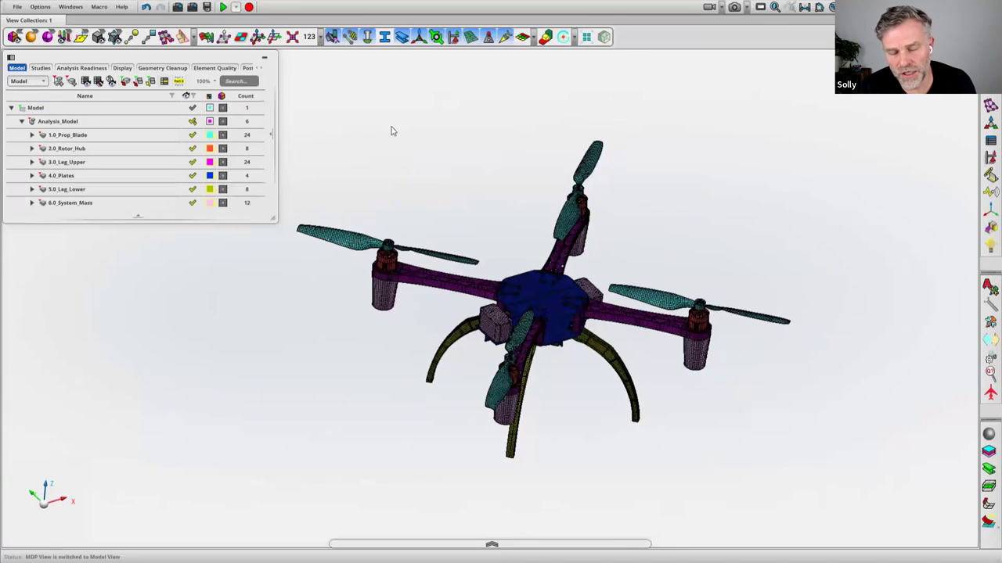
# Set the interface colour theme to Dark in the application settings
pyautogui.click(40, 7)
pyautogui.click(63, 25)
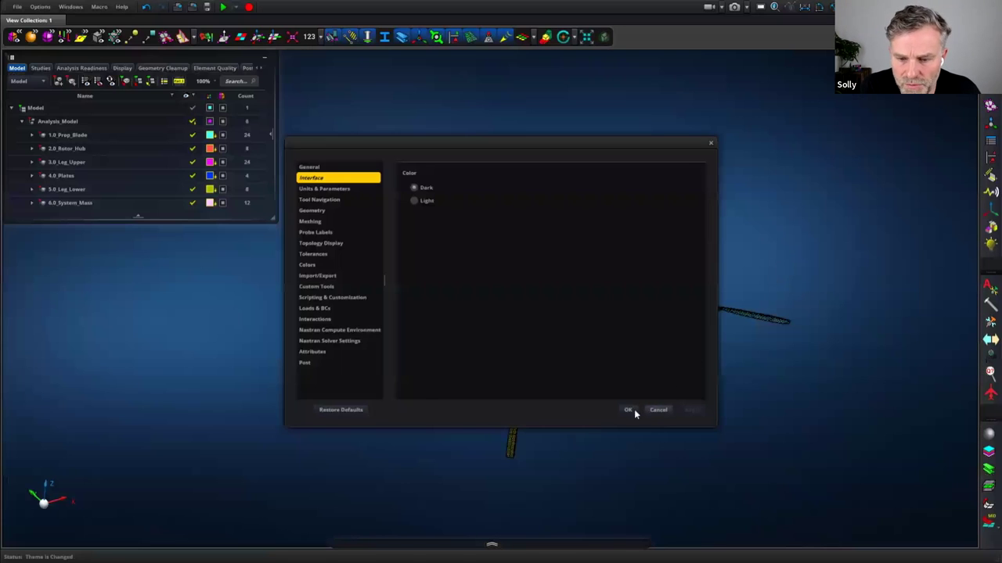
pyautogui.click(634, 412)
# Inspect the whole drone model and the solids, surfaces and meshes contained in 1.0_Prop_Blade, leaving its tree branch collapsed
pyautogui.moveTo(649, 309); pyautogui.dragTo(517, 225, button='middle')
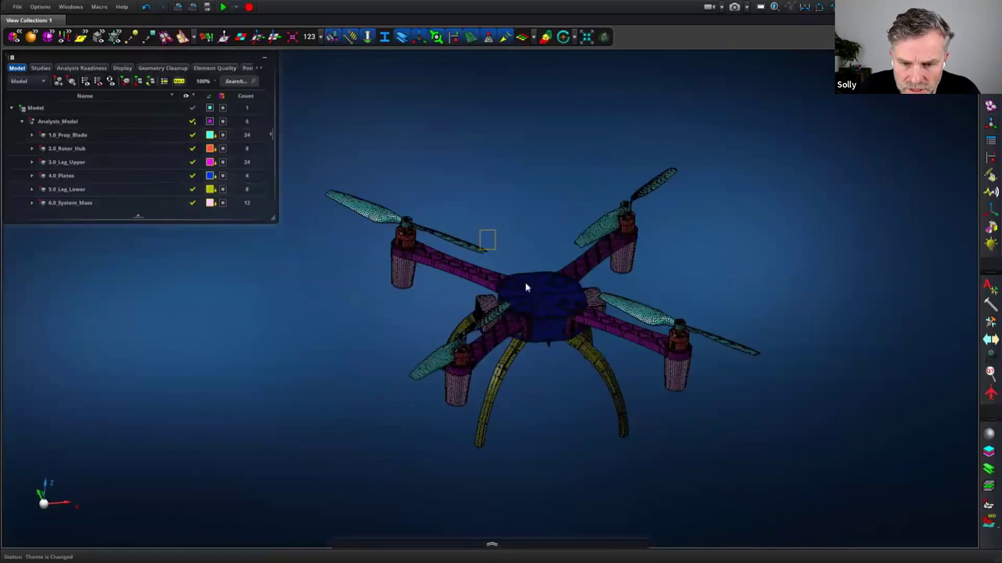
pyautogui.moveTo(596, 392); pyautogui.dragTo(597, 392)
pyautogui.moveTo(595, 390); pyautogui.dragTo(619, 240, button='middle')
pyautogui.press('f')
pyautogui.scroll(-3, 619, 240)
pyautogui.moveTo(556, 165); pyautogui.dragTo(530, 155, button='middle')
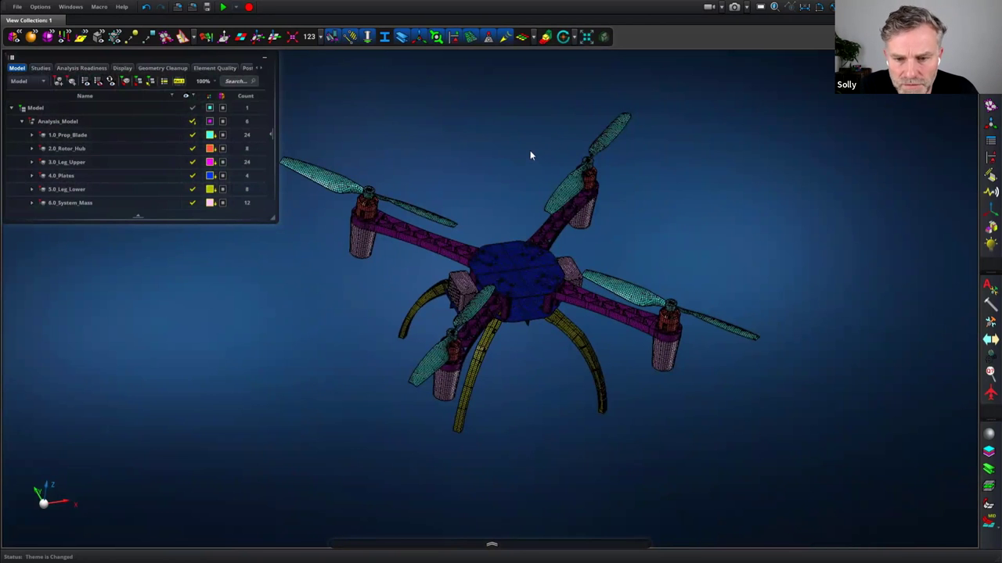
pyautogui.click(34, 135)
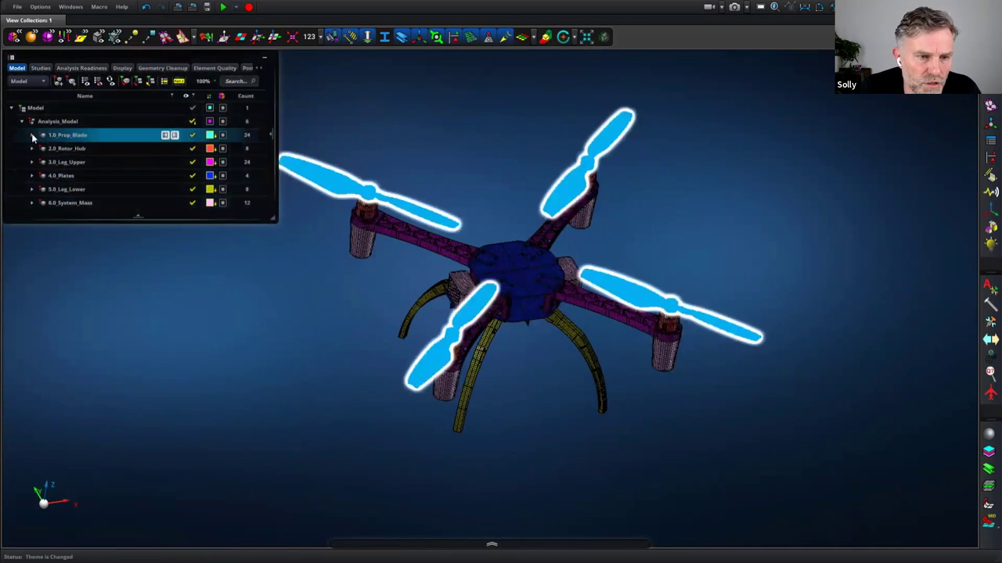
pyautogui.click(32, 136)
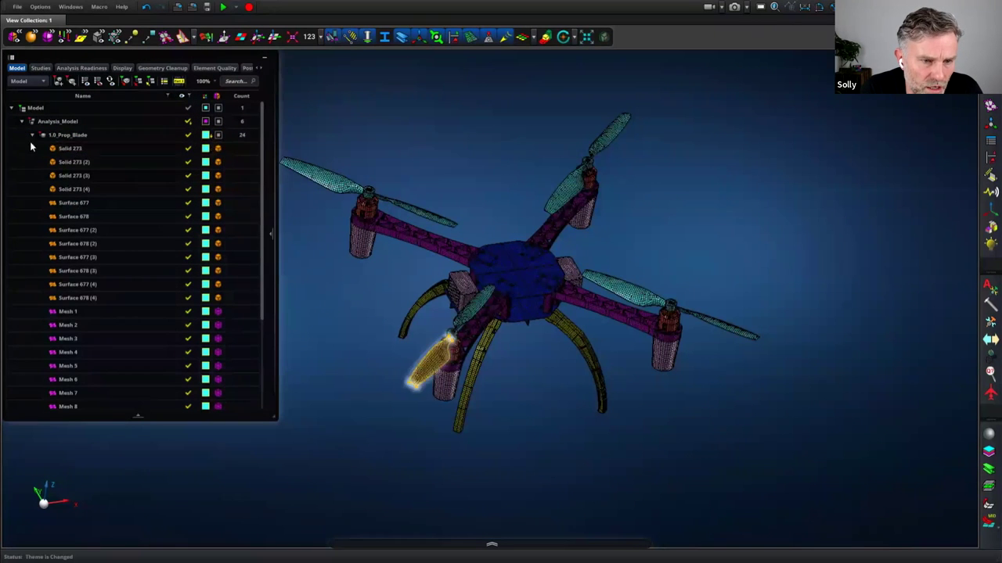
pyautogui.click(33, 135)
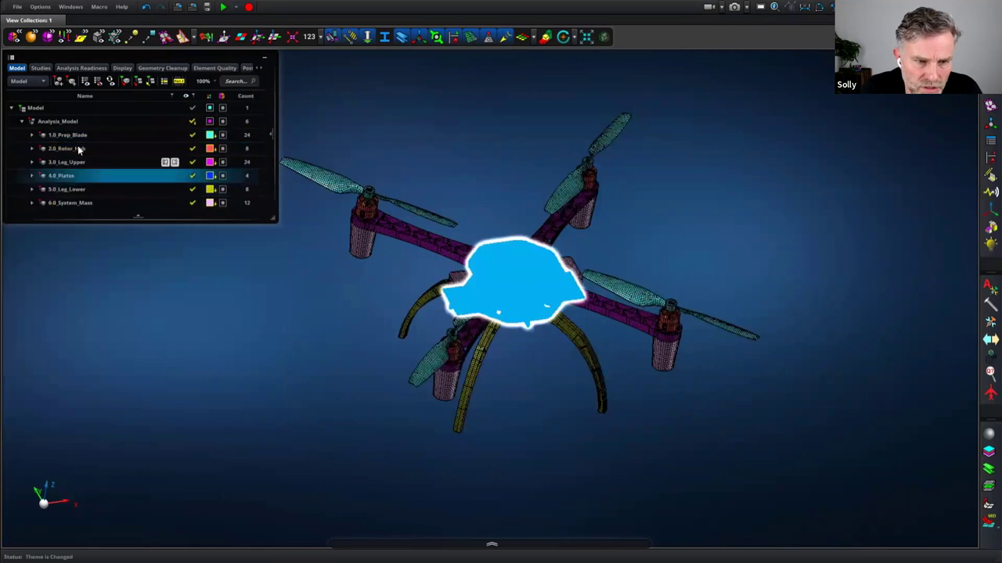
# Show only the 1.0_Prop_Blade part and fit the propeller blades in the view
pyautogui.rightClick(78, 136)
pyautogui.click(107, 225)
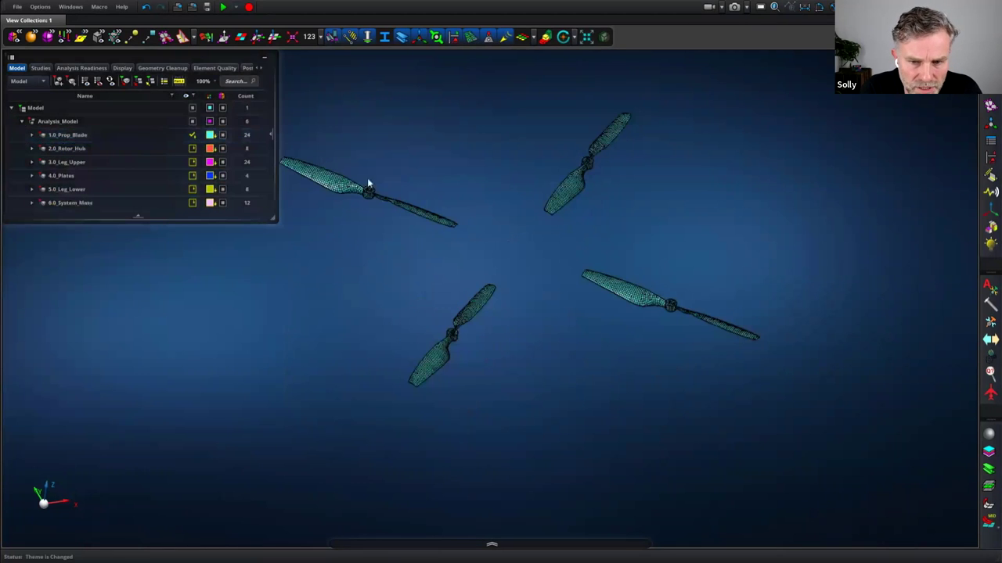
pyautogui.moveTo(350, 157); pyautogui.dragTo(387, 218)
pyautogui.moveTo(498, 180)
pyautogui.mouseDown(button='middle')
pyautogui.moveTo(471, 152)
pyautogui.moveTo(501, 184)
pyautogui.mouseUp(button='middle')
pyautogui.press('f')
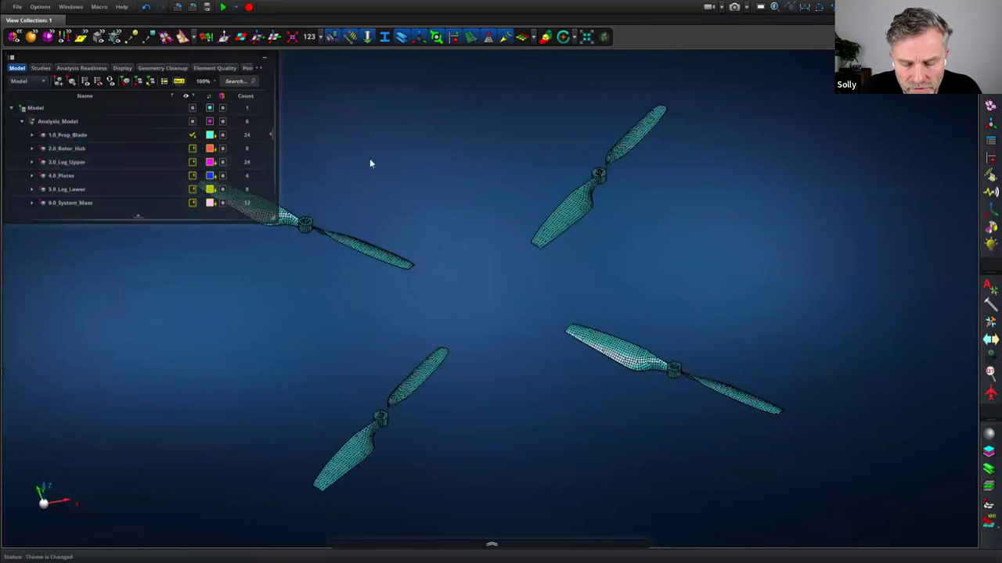
# Show all parts of Analysis_Model again
pyautogui.rightClick(65, 123)
pyautogui.click(93, 188)
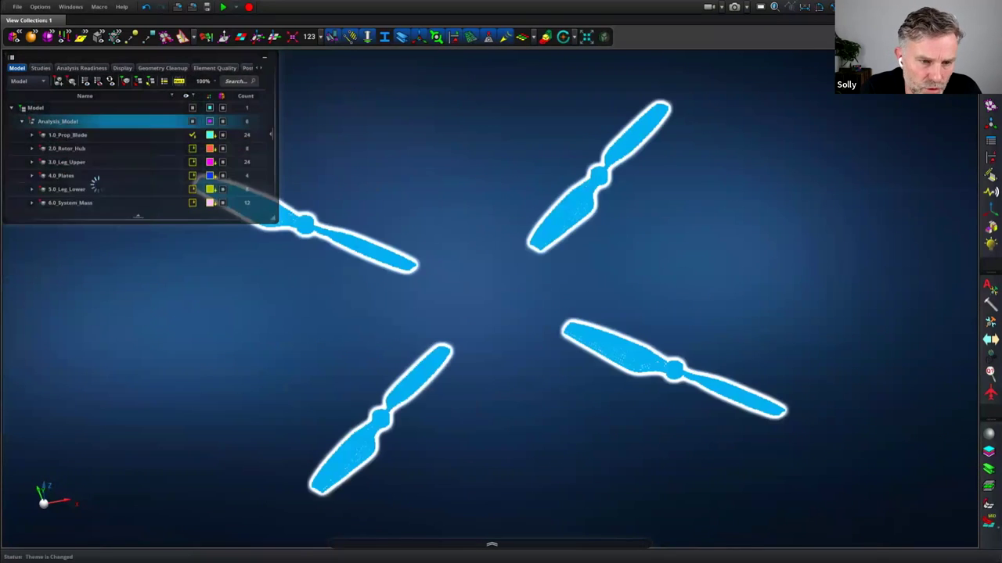
pyautogui.moveTo(416, 180); pyautogui.dragTo(417, 143, button='middle')
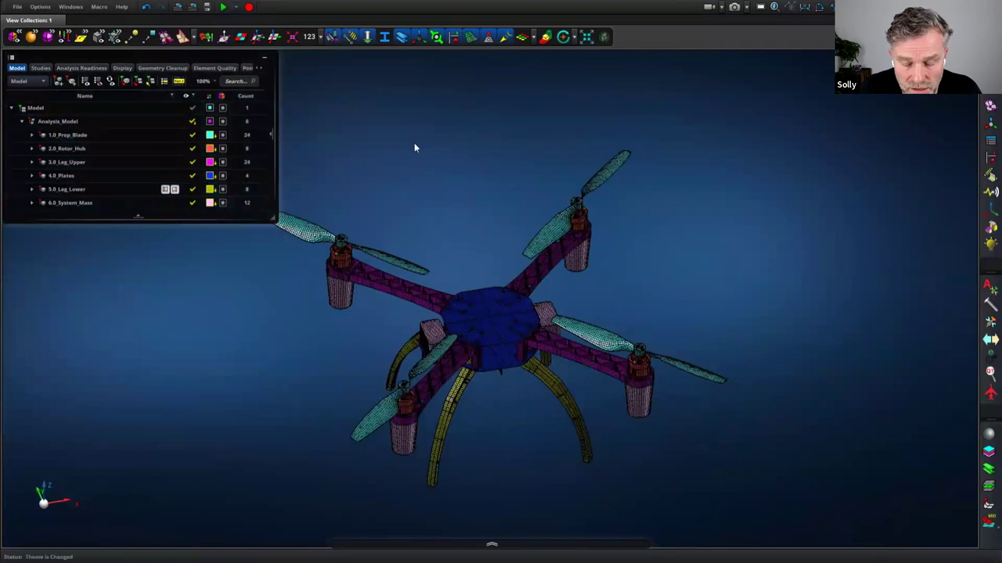
# Turn on transparency for the 4.0_Plates part in its model rendering options
pyautogui.click(74, 177)
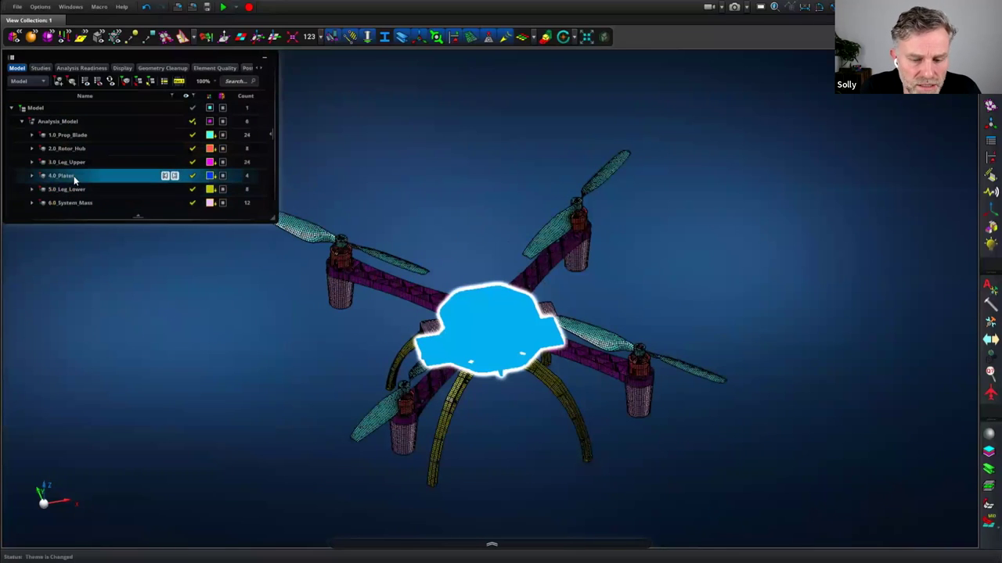
pyautogui.click(223, 176)
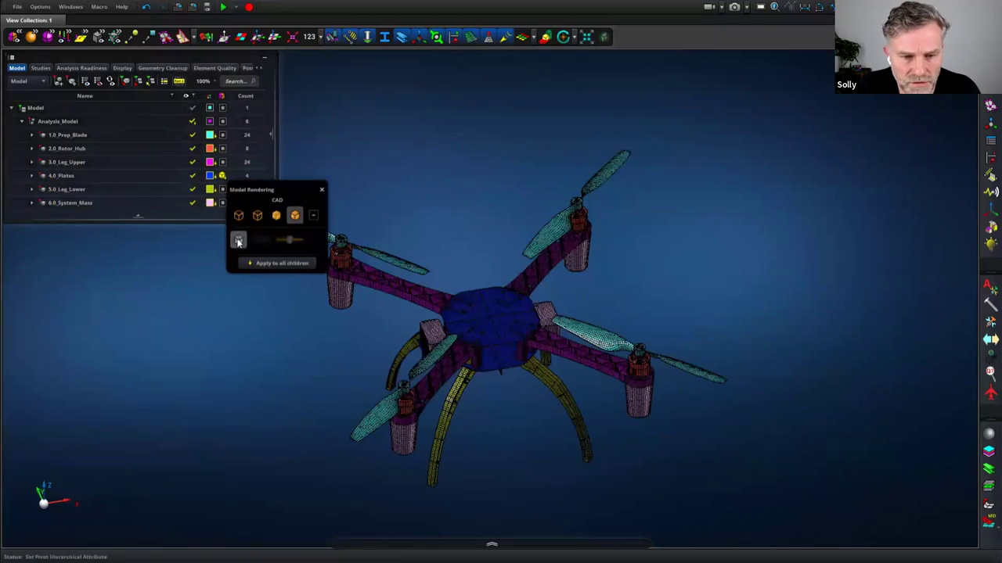
pyautogui.moveTo(446, 248); pyautogui.dragTo(587, 452)
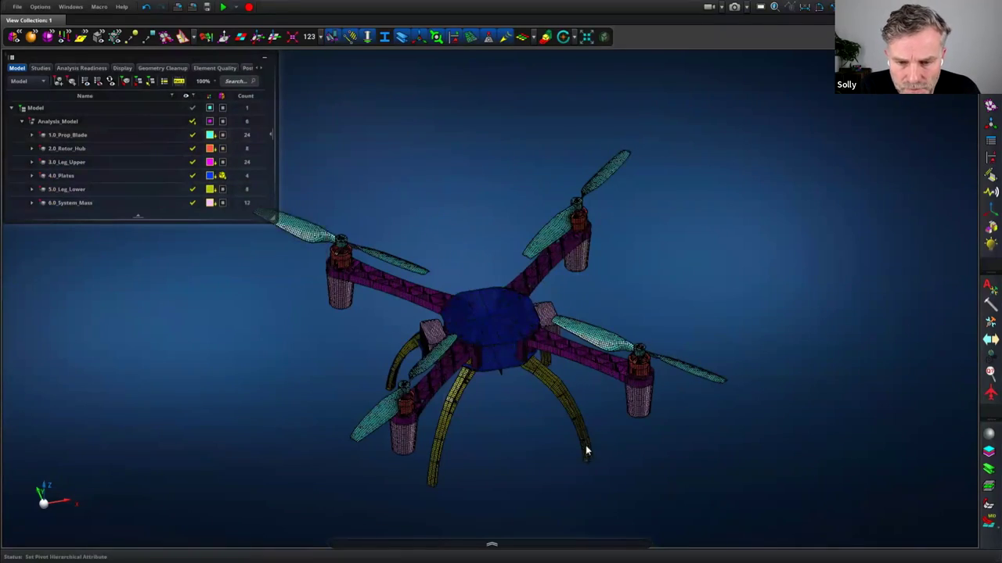
pyautogui.moveTo(399, 107); pyautogui.dragTo(459, 159, button='middle')
pyautogui.scroll(-1, 460, 163)
# Set the transparency of 4.0_Plates to 80 % and examine the leg connections beneath the plates
pyautogui.click(223, 176)
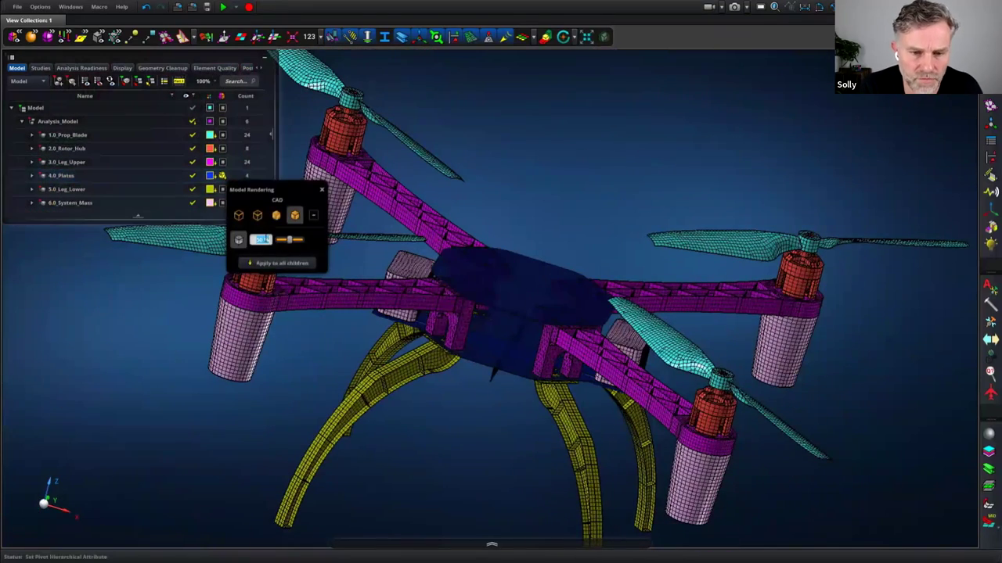
pyautogui.press('Return')
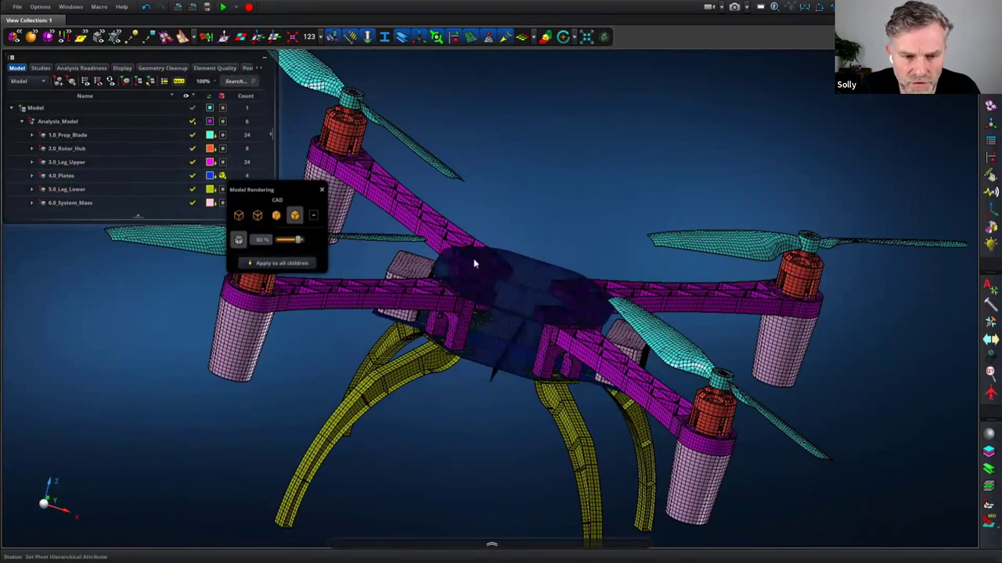
pyautogui.click(612, 227)
pyautogui.moveTo(583, 211); pyautogui.dragTo(382, 364, button='right')
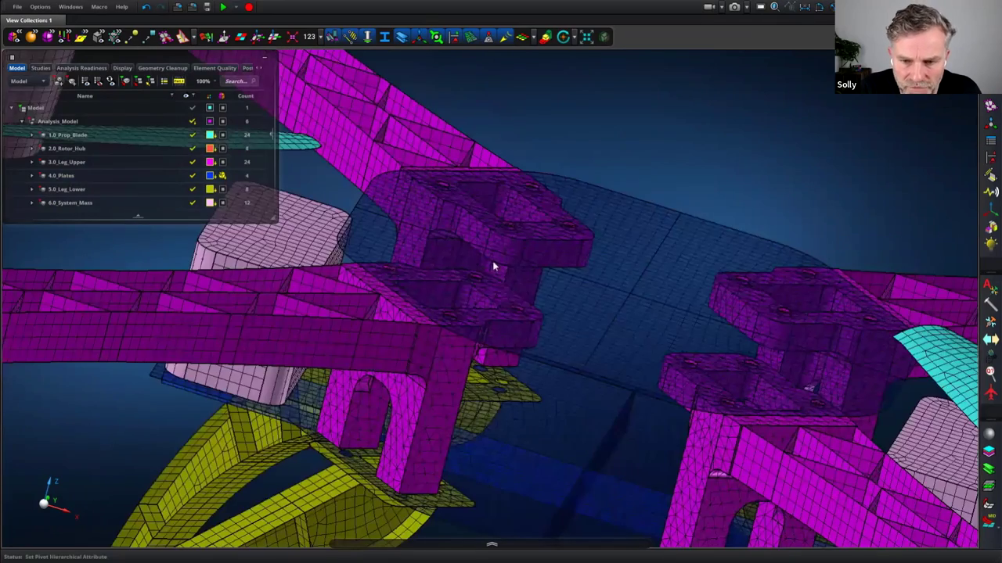
pyautogui.moveTo(582, 154)
pyautogui.mouseDown(button='middle')
pyautogui.moveTo(567, 167)
pyautogui.moveTo(581, 163)
pyautogui.moveTo(574, 74)
pyautogui.mouseUp(button='middle')
pyautogui.scroll(-4, 573, 75)
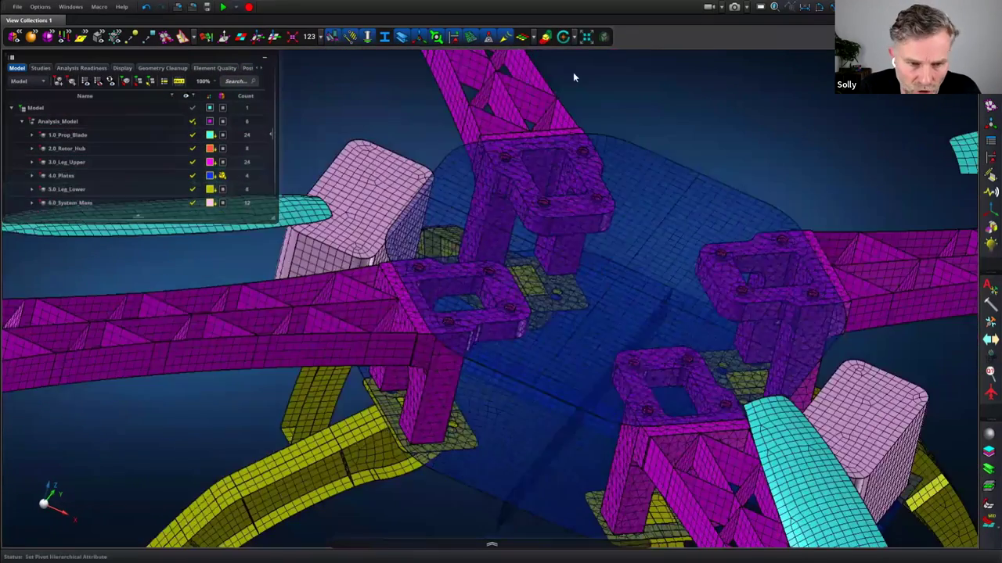
# Turn off the transparency of 4.0_Plates and fit the whole drone in the view
pyautogui.click(225, 174)
pyautogui.click(239, 239)
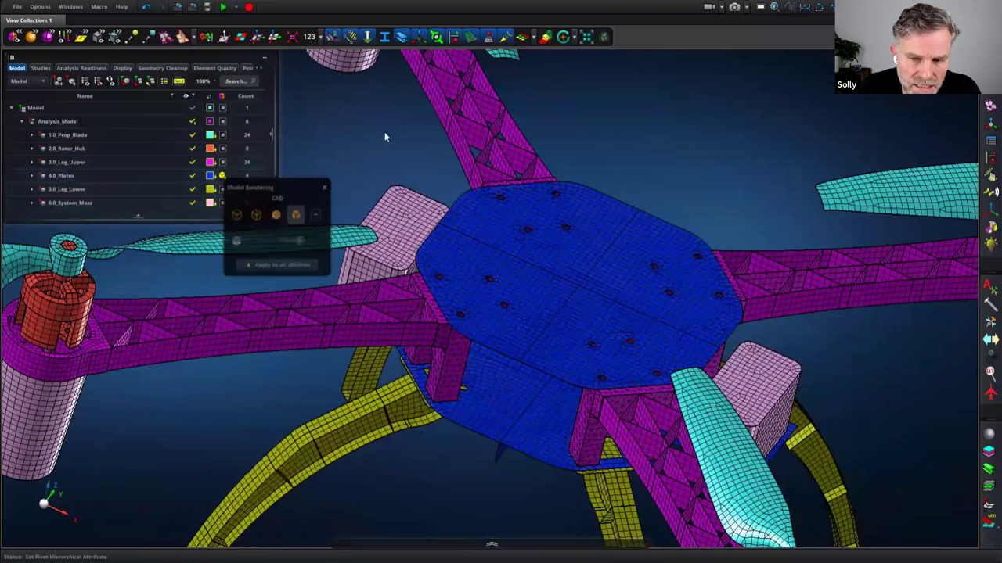
pyautogui.click(586, 37)
# Find the MidSurface tool among the geometry edit tools, view its list of tutorial videos and close the video library
pyautogui.moveTo(681, 126); pyautogui.dragTo(647, 131, button='middle')
pyautogui.scroll(1, 658, 155)
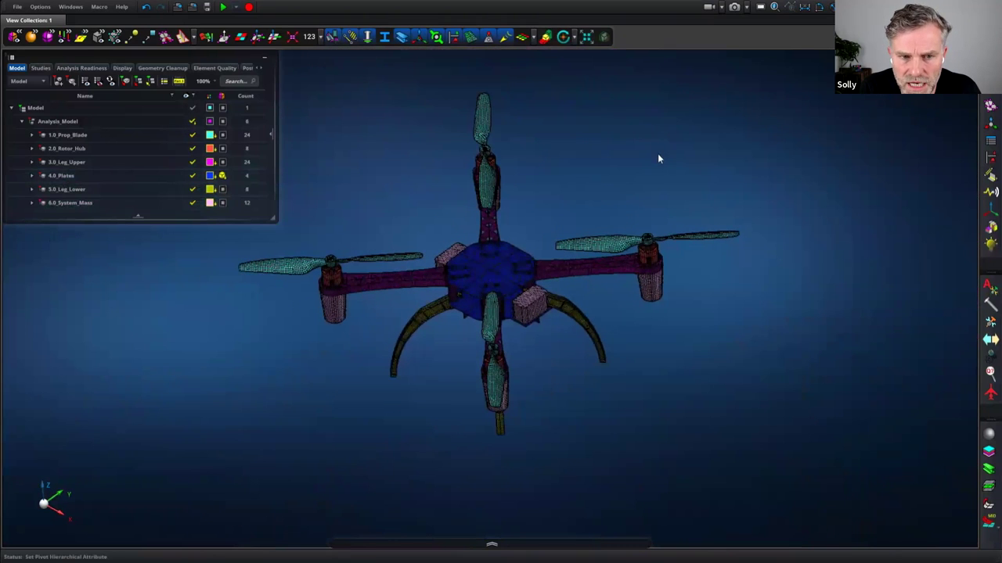
pyautogui.moveTo(658, 155); pyautogui.dragTo(677, 186, button='middle')
pyautogui.scroll(1, 678, 190)
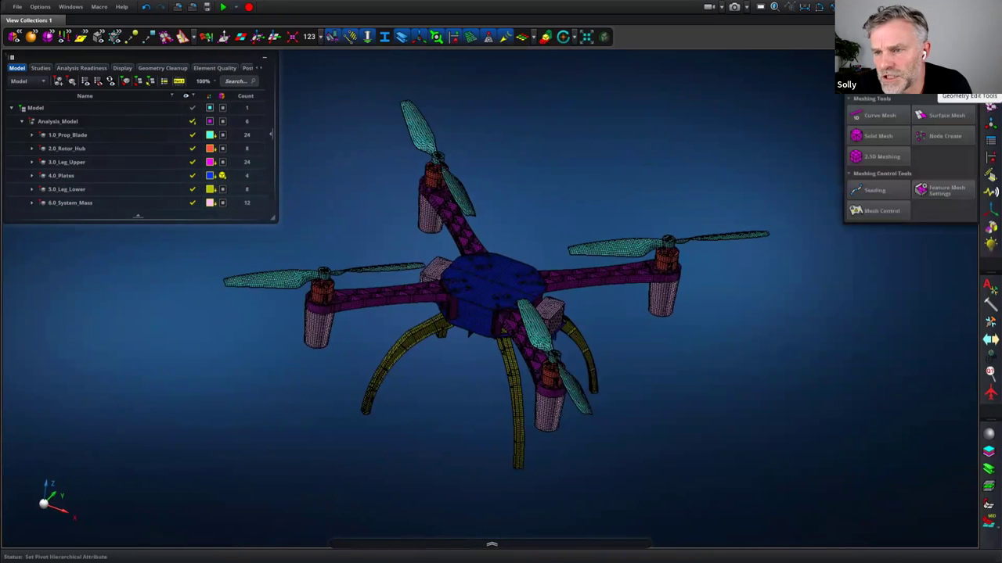
pyautogui.click(990, 105)
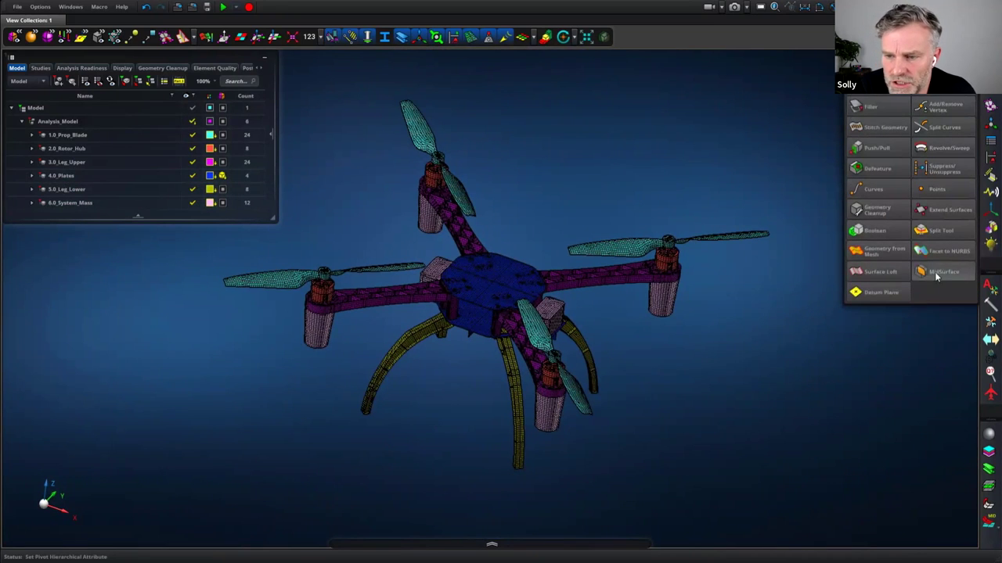
pyautogui.moveTo(936, 277)
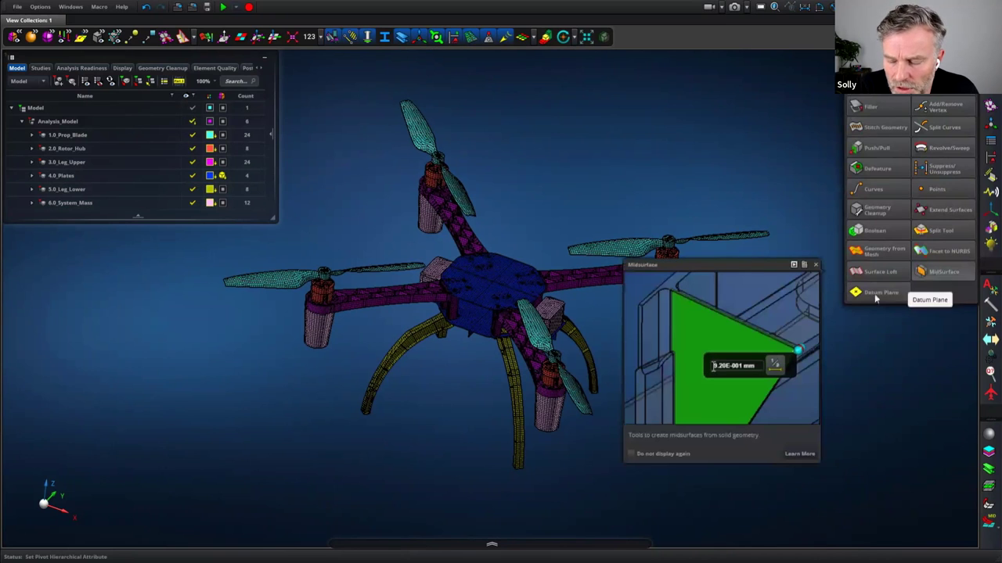
pyautogui.click(794, 265)
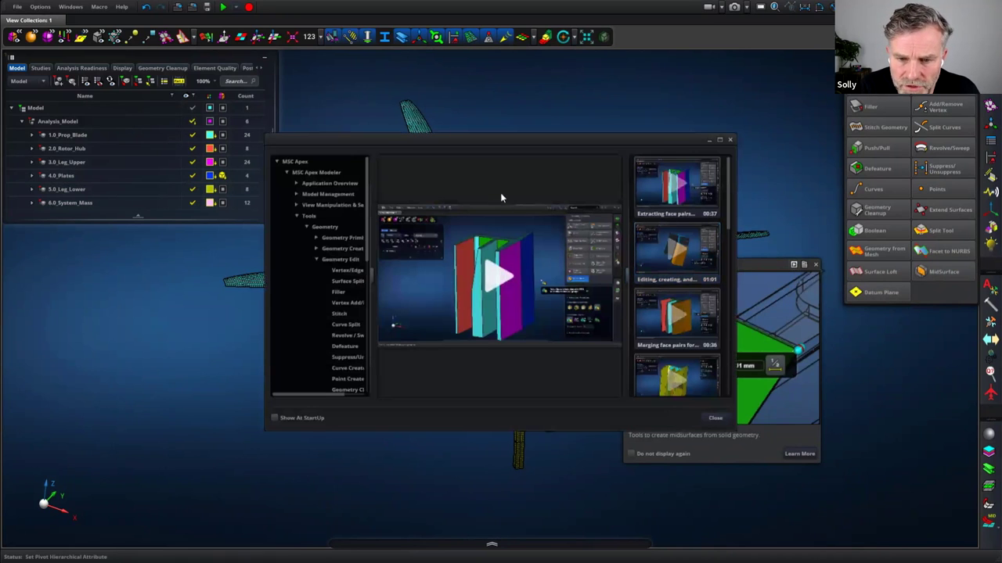
pyautogui.moveTo(728, 175)
pyautogui.mouseDown()
pyautogui.moveTo(734, 296)
pyautogui.moveTo(731, 158)
pyautogui.mouseUp()
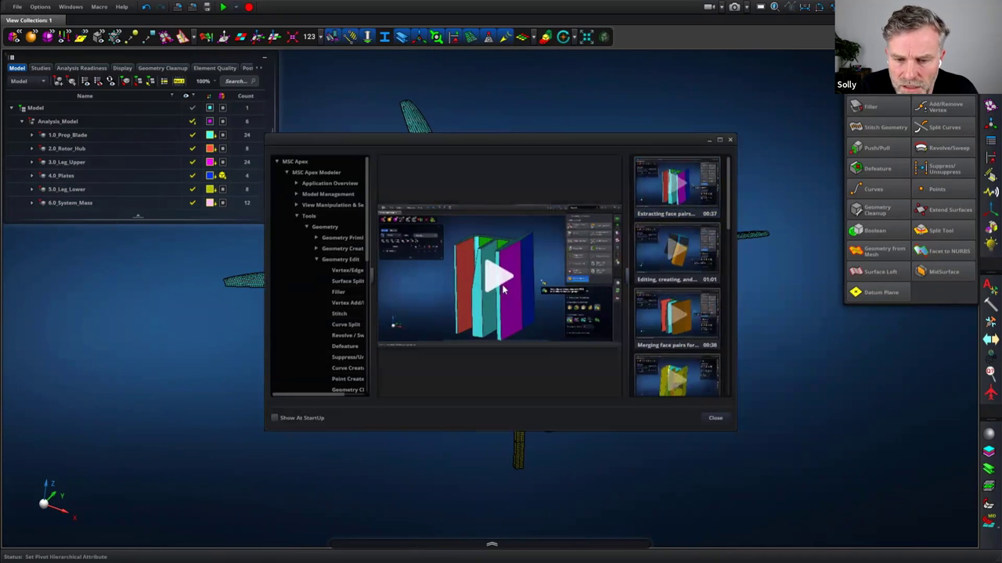
pyautogui.click(731, 141)
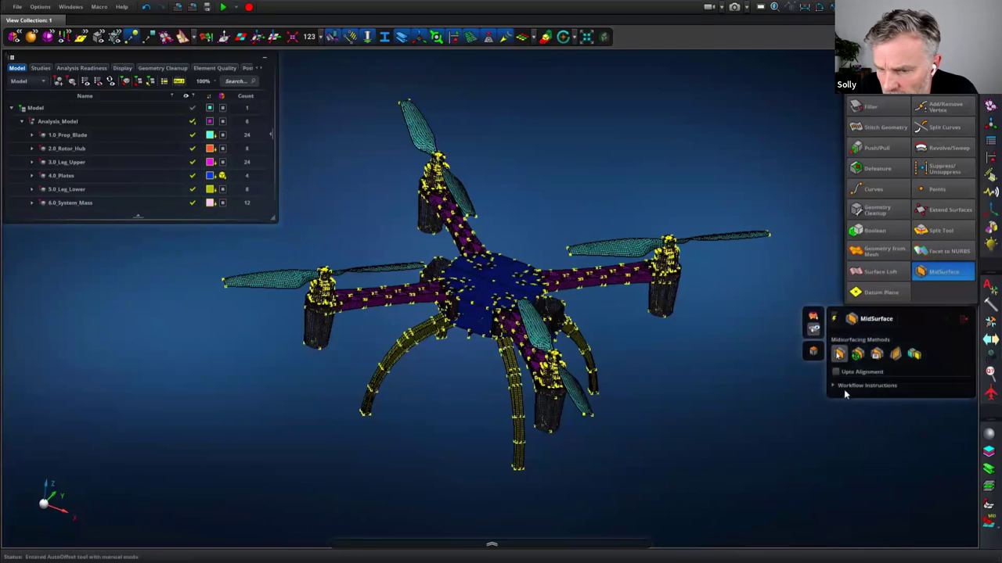
# Read the MidSurface tool's workflow instructions, including the keyboard shortcuts and the Semi-Auto Offset manual mode steps
pyautogui.click(833, 386)
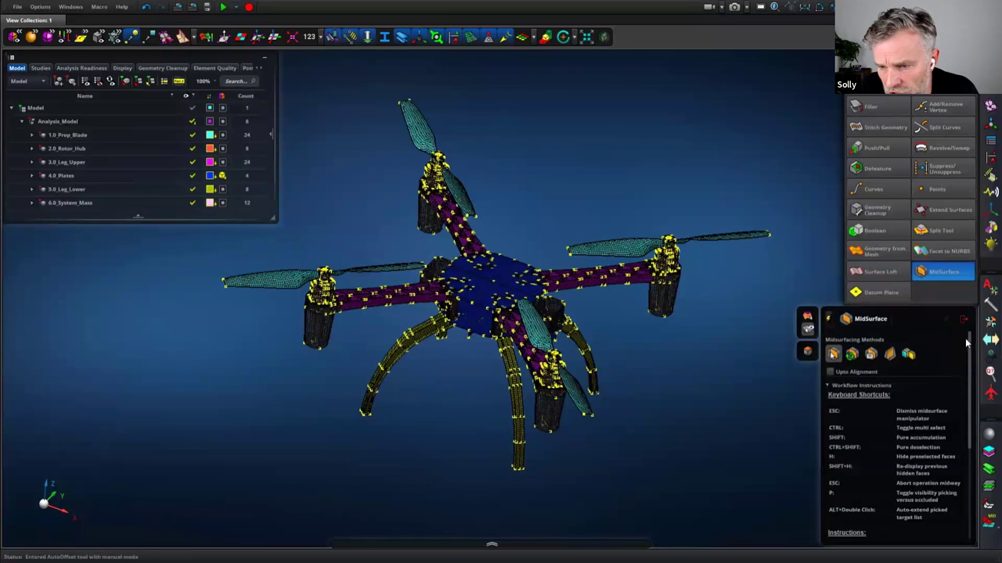
pyautogui.moveTo(969, 339); pyautogui.dragTo(978, 442)
pyautogui.moveTo(875, 406); pyautogui.dragTo(886, 468)
pyautogui.click(886, 468)
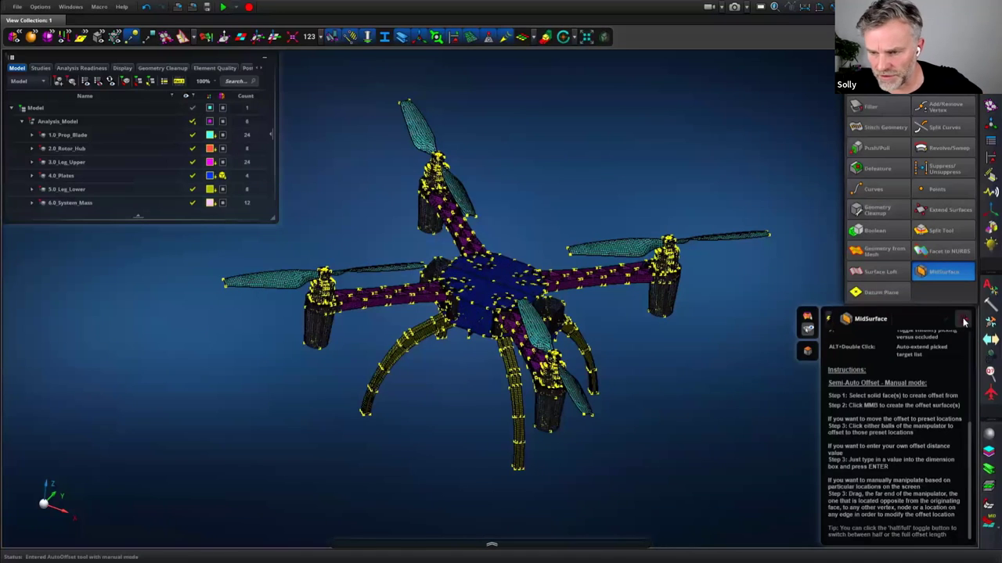
# Display the Quality Index of the drone's 2D elements using the MSC Factory Default Settings
pyautogui.moveTo(723, 338); pyautogui.dragTo(728, 345, button='middle')
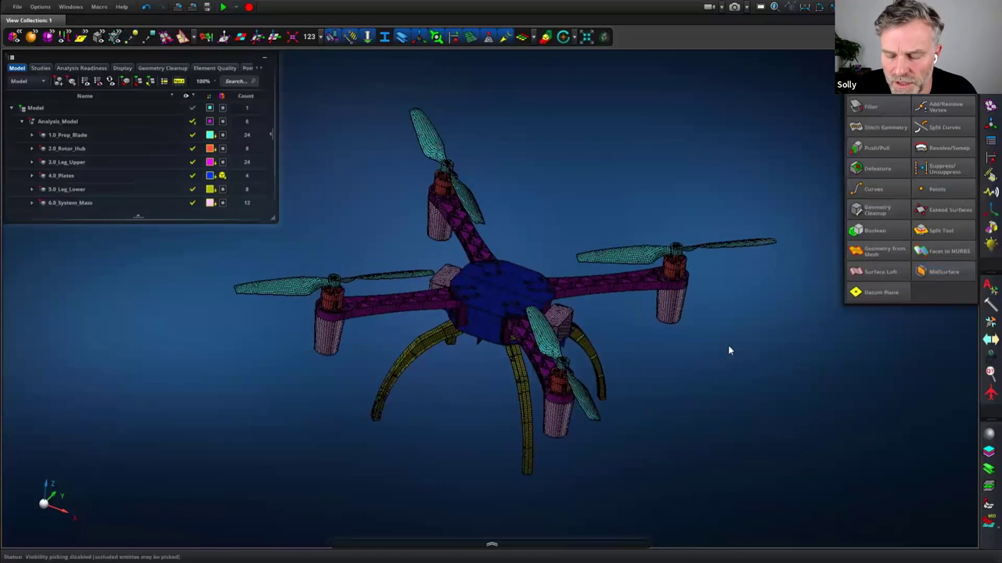
pyautogui.scroll(2, 721, 349)
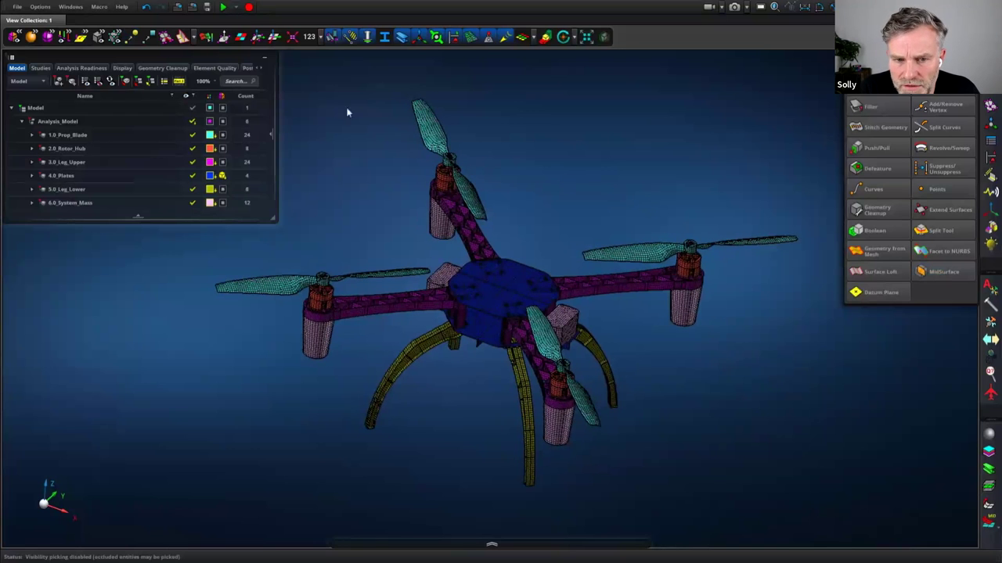
pyautogui.moveTo(555, 219); pyautogui.dragTo(405, 349)
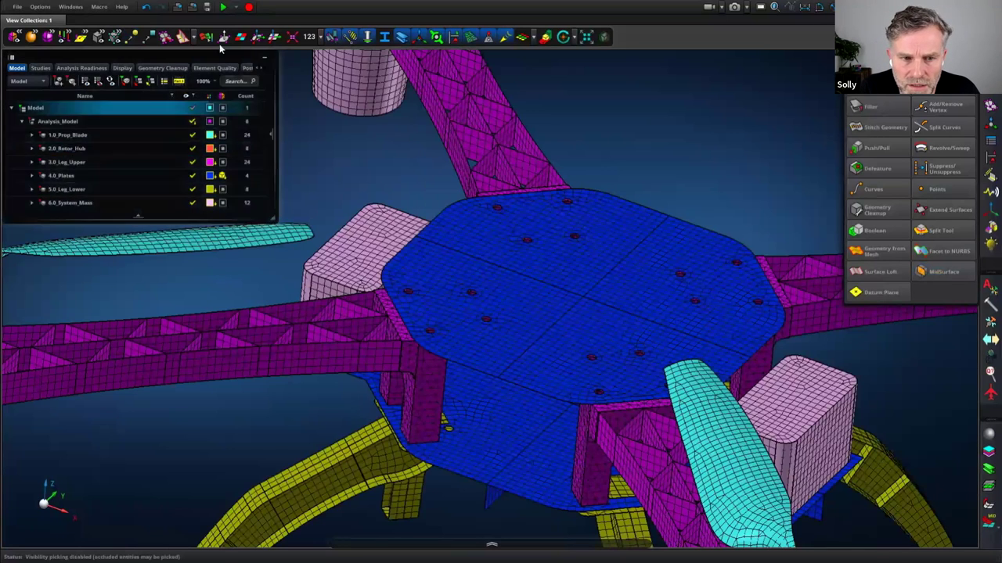
pyautogui.click(205, 37)
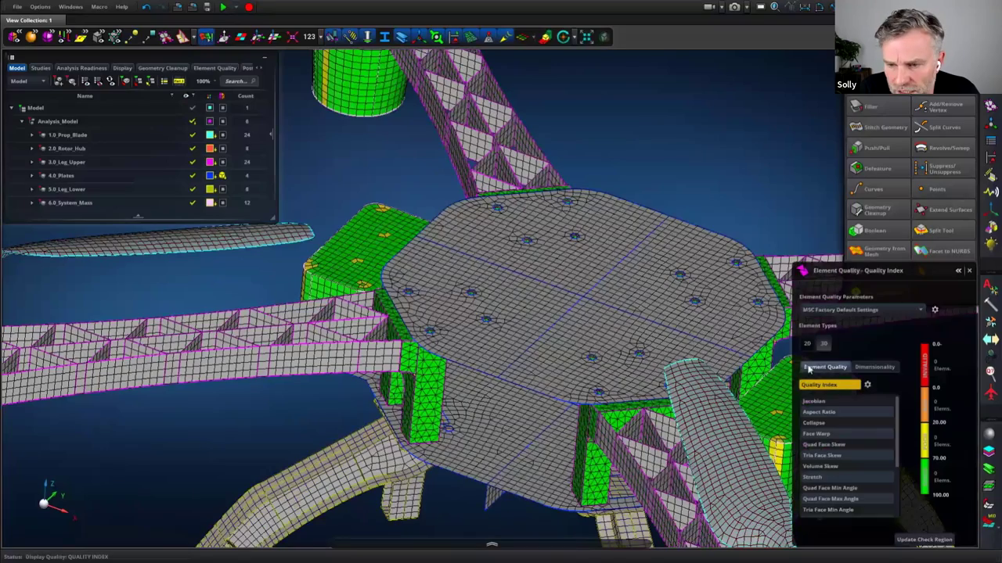
pyautogui.click(807, 345)
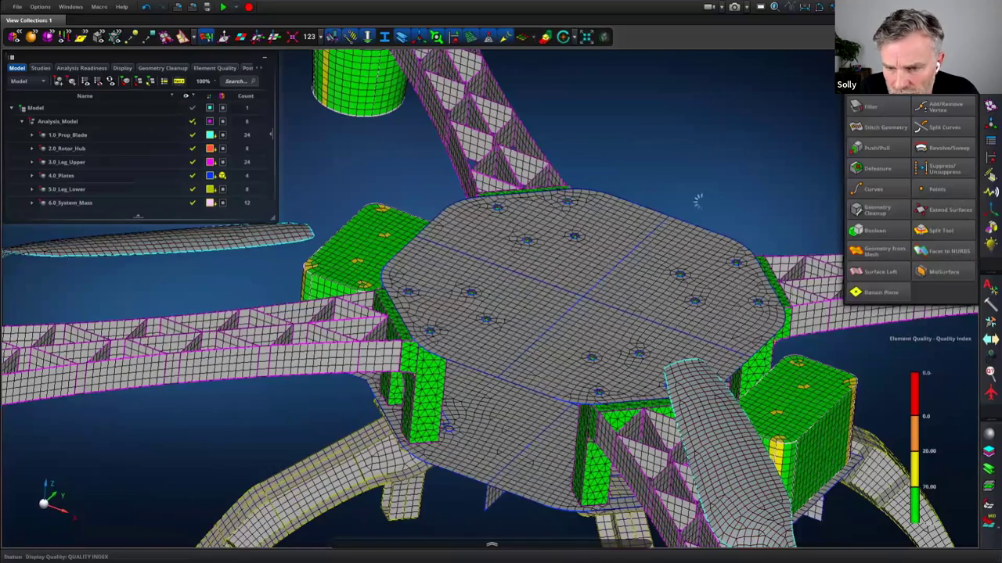
# Examine the 2D element quality across the central plates, arms and legs, and close the quality display
pyautogui.moveTo(718, 193); pyautogui.dragTo(679, 170, button='middle')
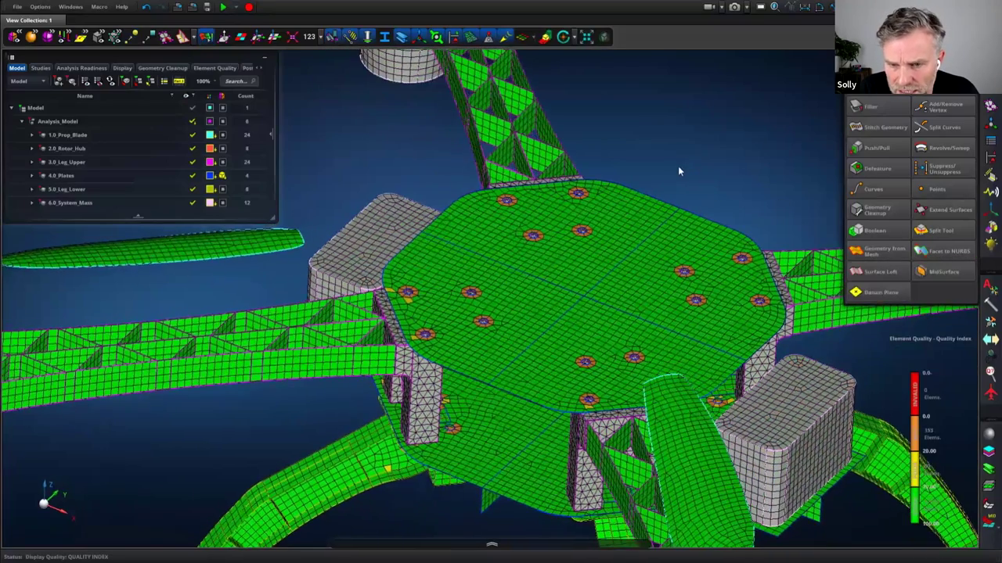
pyautogui.keyDown('ctrl'); pyautogui.moveTo(329, 125); pyautogui.dragTo(674, 315, button='middle'); pyautogui.keyUp('ctrl')
pyautogui.moveTo(788, 183); pyautogui.dragTo(786, 161, button='middle')
pyautogui.scroll(-4, 785, 156)
pyautogui.moveTo(775, 99); pyautogui.dragTo(720, 144, button='middle')
pyautogui.scroll(-4, 749, 192)
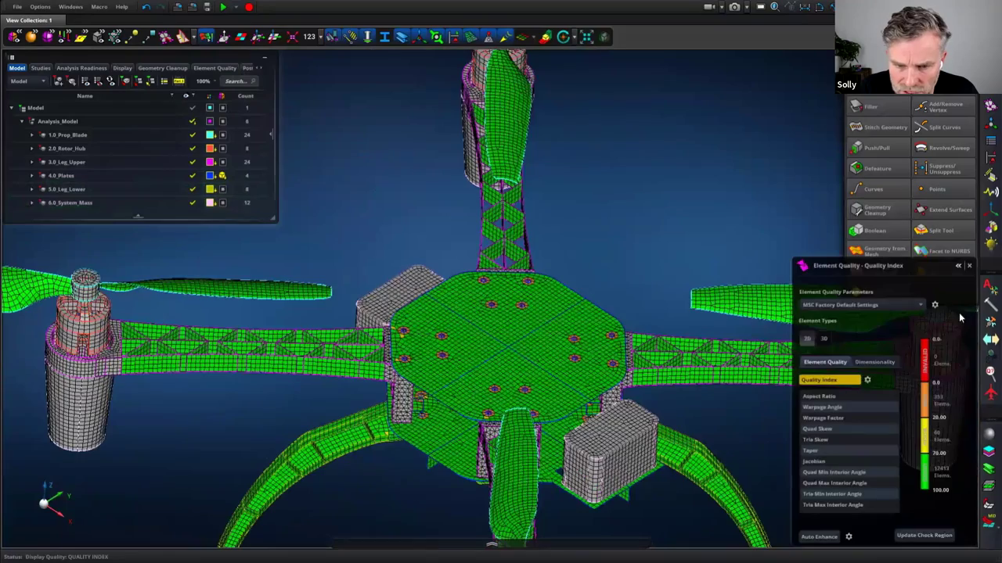
pyautogui.click(969, 266)
# Switch the mesh display check beside element quality on and off while inspecting an upper leg's mesh
pyautogui.moveTo(727, 178); pyautogui.dragTo(703, 171, button='middle')
pyautogui.click(223, 38)
pyautogui.moveTo(340, 299); pyautogui.dragTo(214, 401, button='middle')
pyautogui.moveTo(381, 227)
pyautogui.mouseDown(button='middle')
pyautogui.moveTo(396, 221)
pyautogui.moveTo(382, 225)
pyautogui.mouseUp(button='middle')
pyautogui.click(224, 37)
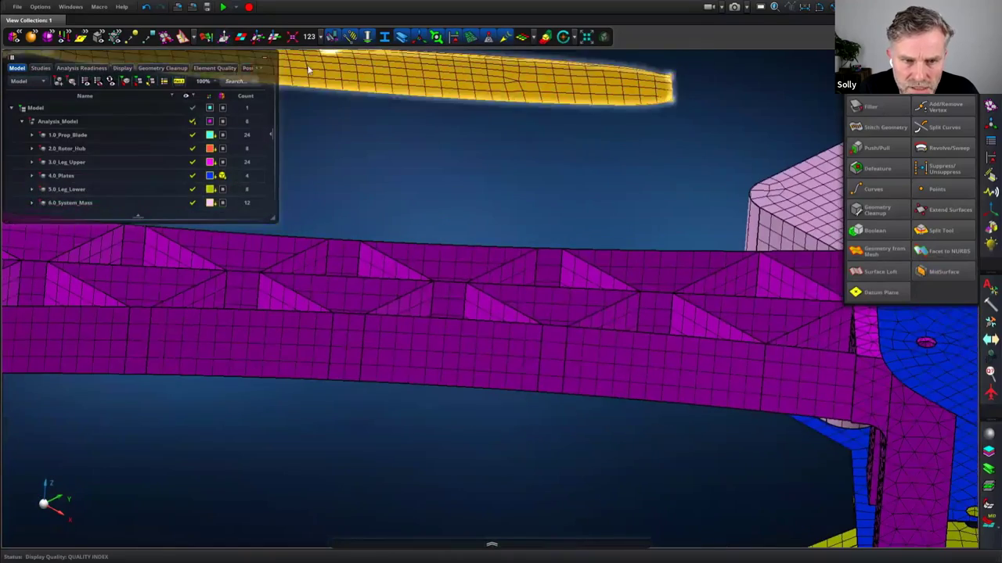
pyautogui.moveTo(440, 212); pyautogui.dragTo(424, 224, button='middle')
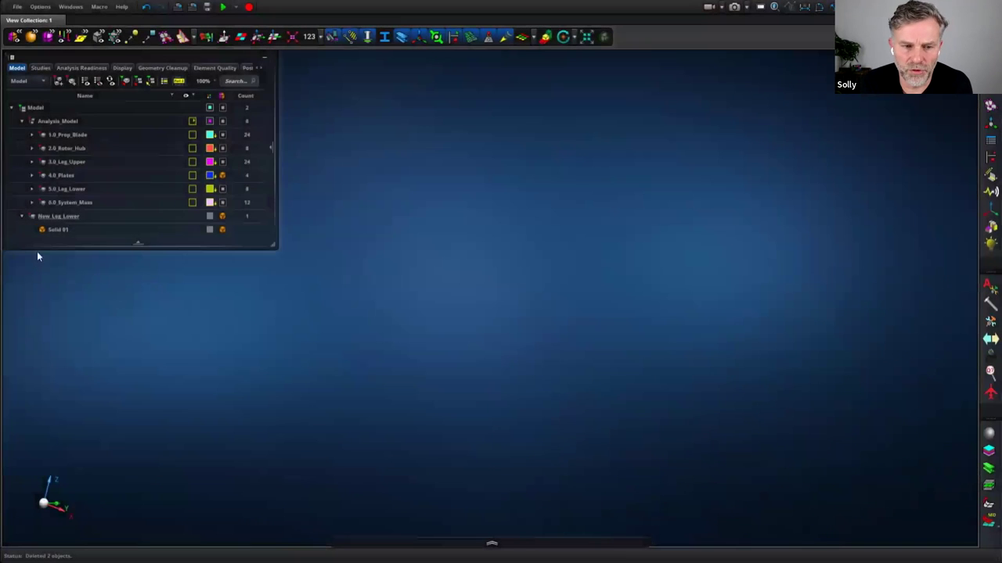
# Show Solid 01 of the New_Leg_Lower part
pyautogui.click(73, 231)
pyautogui.rightClick(74, 231)
pyautogui.click(107, 302)
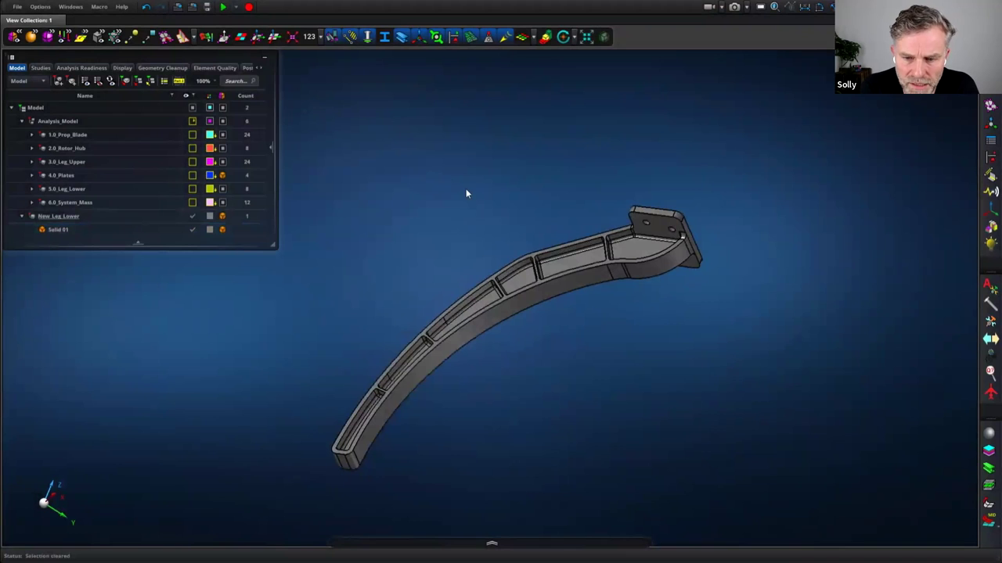
# Start the MidSurface tool in manual mode for the new lower leg and turn off the vertex display
pyautogui.click(991, 104)
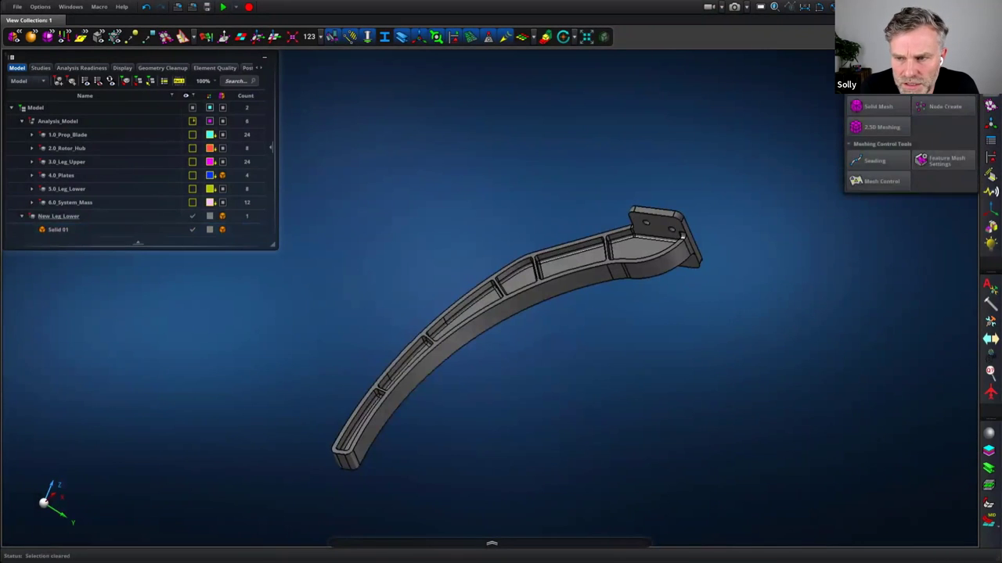
pyautogui.click(990, 87)
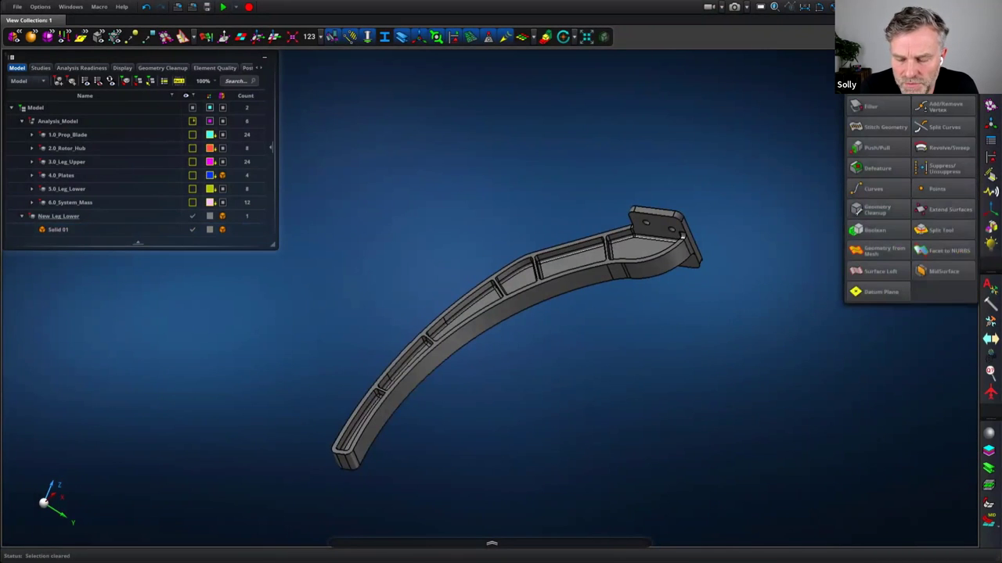
pyautogui.click(943, 272)
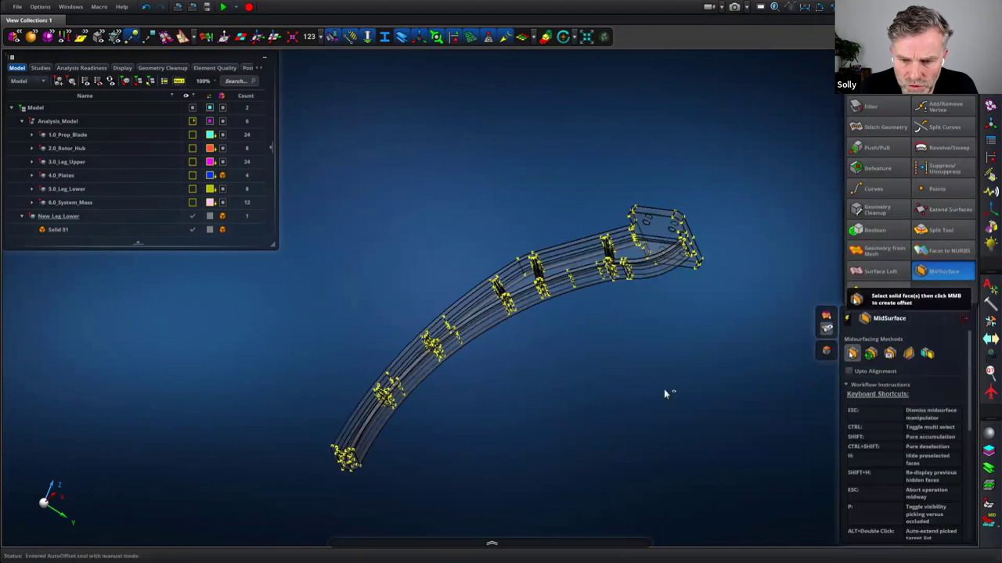
pyautogui.moveTo(663, 389); pyautogui.dragTo(681, 342, button='middle')
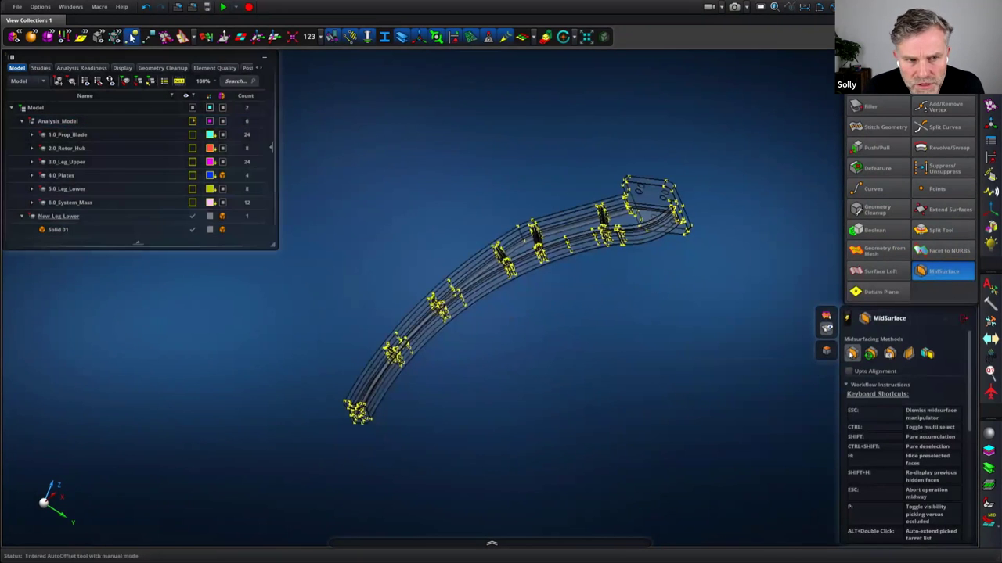
pyautogui.click(131, 37)
pyautogui.moveTo(525, 364); pyautogui.dragTo(526, 359, button='middle')
pyautogui.moveTo(321, 455); pyautogui.dragTo(464, 294, button='right')
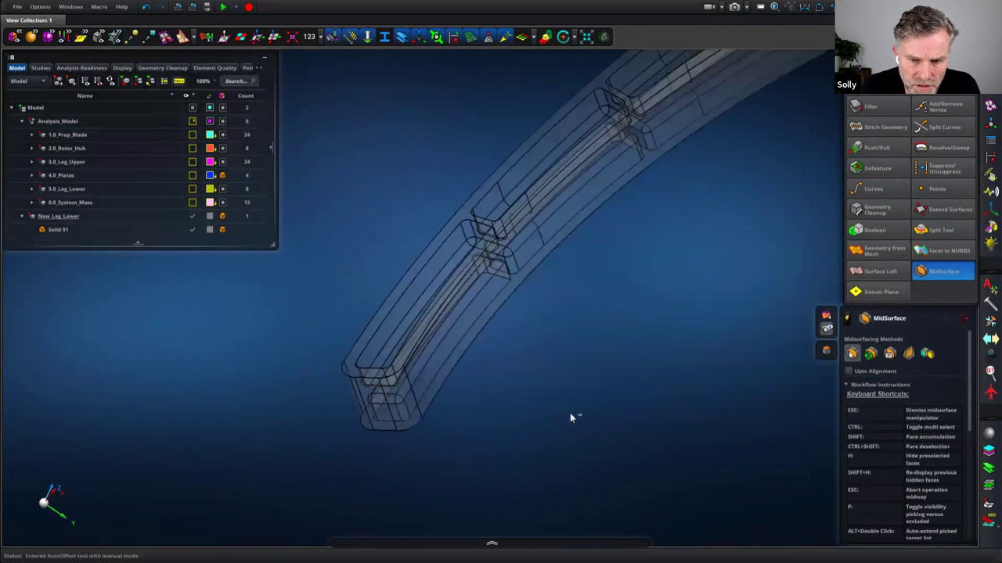
pyautogui.rightClick(487, 309)
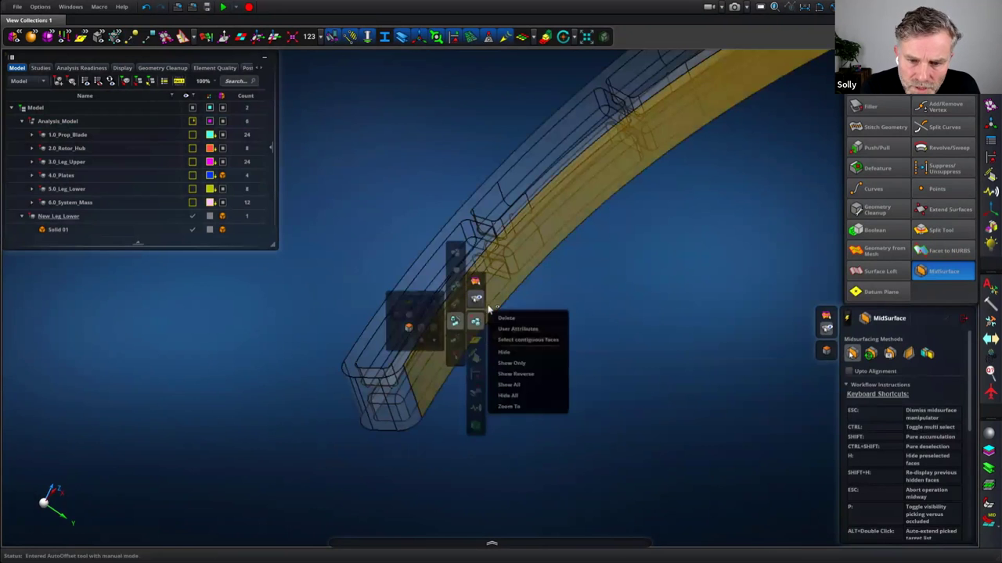
pyautogui.click(517, 340)
pyautogui.scroll(-6, 677, 238)
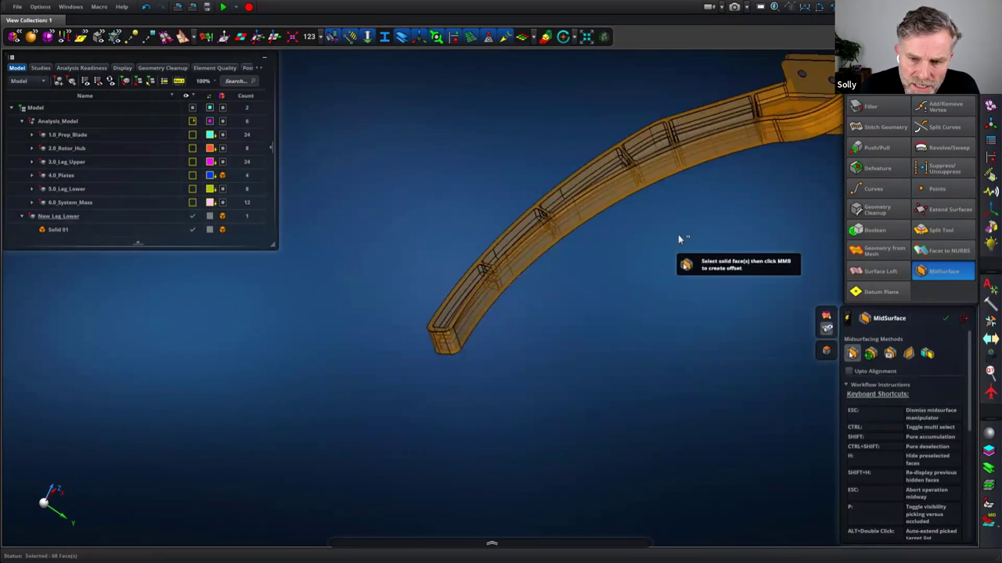
pyautogui.click(679, 242)
# Create a mid-surface from the connected faces along the inner curved wall of the new lower leg
pyautogui.click(487, 303)
pyautogui.moveTo(706, 252); pyautogui.dragTo(599, 195, button='middle')
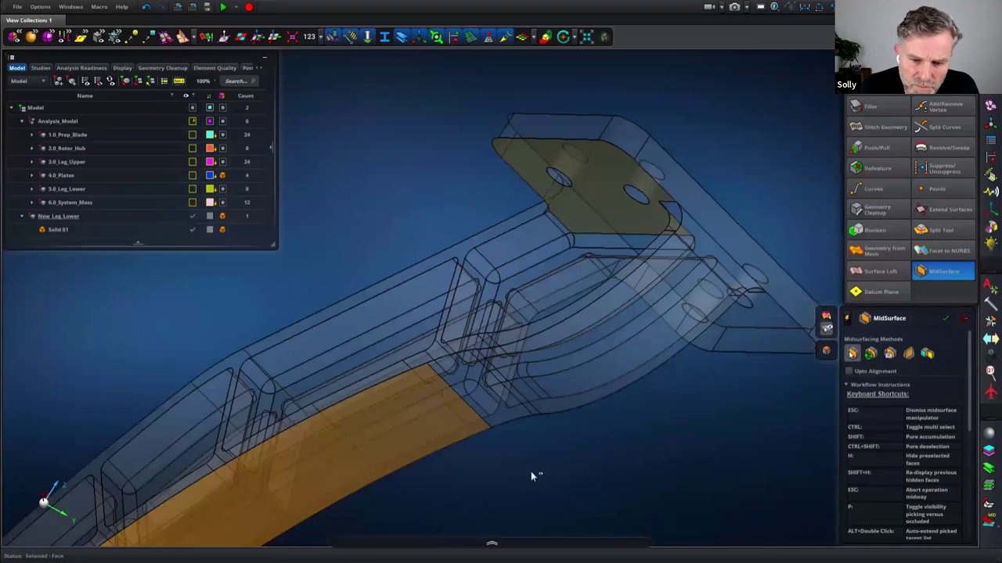
pyautogui.keyDown('ctrl'); pyautogui.click(487, 405); pyautogui.keyUp('ctrl')
pyautogui.keyDown('ctrl'); pyautogui.click(579, 370); pyautogui.keyUp('ctrl')
pyautogui.keyDown('ctrl'); pyautogui.click(710, 260); pyautogui.keyUp('ctrl')
pyautogui.middleClick(729, 407)
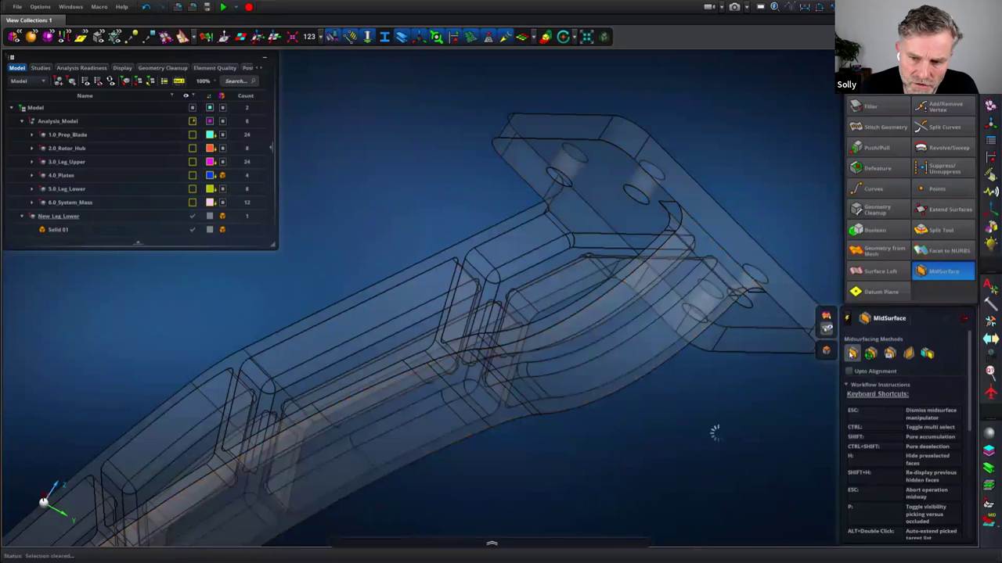
# Create a mid-surface for the short end wall at the foot of the leg
pyautogui.moveTo(718, 395); pyautogui.dragTo(543, 408, button='middle')
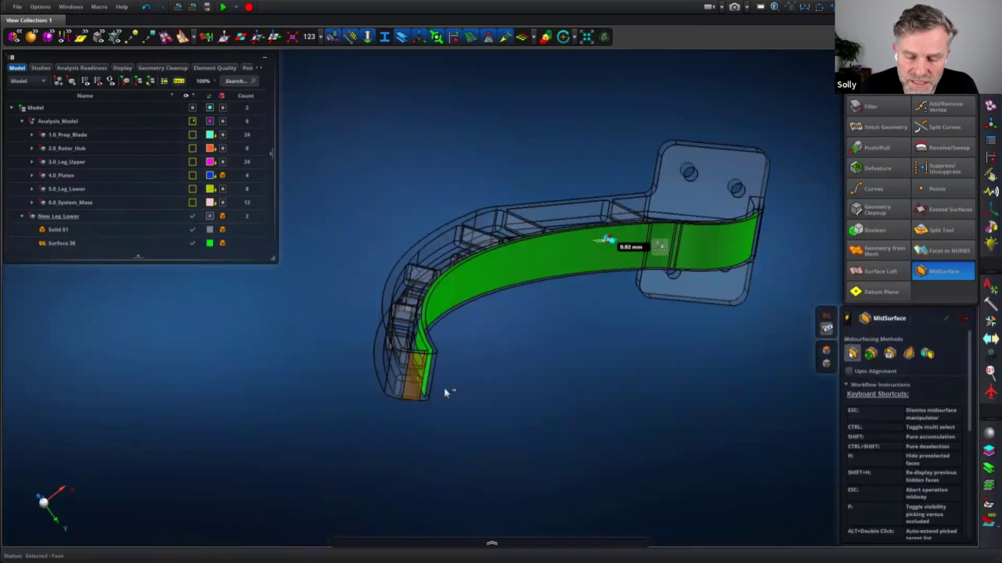
pyautogui.click(504, 404)
pyautogui.moveTo(624, 371); pyautogui.dragTo(443, 406, button='middle')
# Create a mid-surface from the three connected faces along the leg's outer curved wall
pyautogui.scroll(-4, 487, 391)
pyautogui.click(607, 341)
pyautogui.moveTo(485, 417); pyautogui.dragTo(830, 499, button='right')
pyautogui.scroll(5, 614, 337)
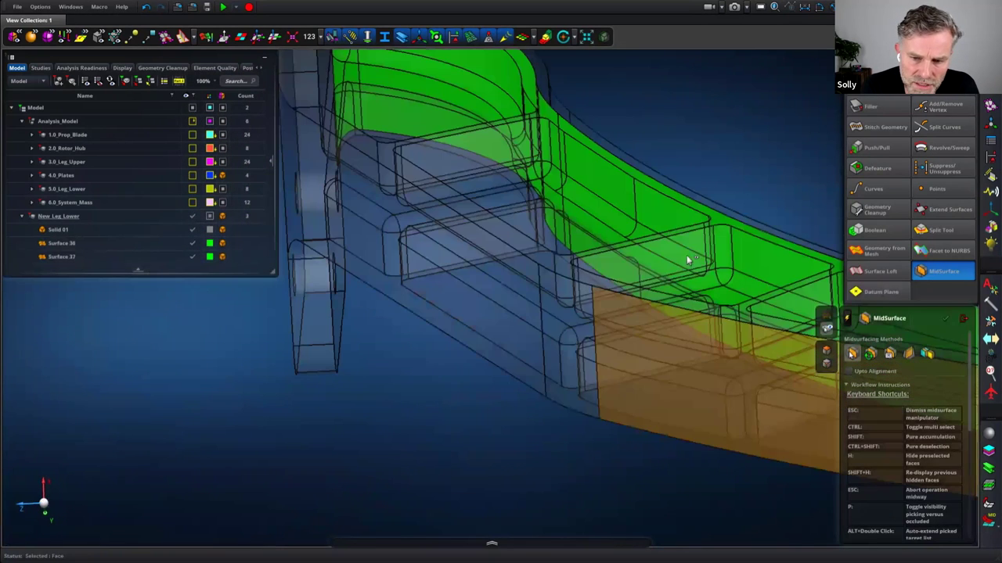
pyautogui.keyDown('ctrl'); pyautogui.click(578, 334); pyautogui.keyUp('ctrl')
pyautogui.keyDown('ctrl'); pyautogui.click(494, 300); pyautogui.keyUp('ctrl')
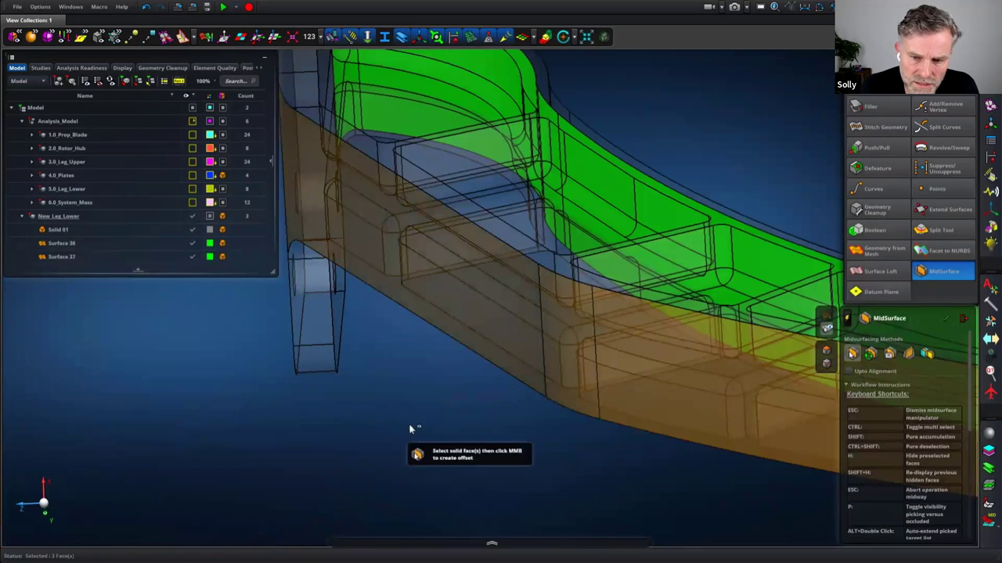
pyautogui.middleClick(409, 429)
pyautogui.scroll(-5, 411, 349)
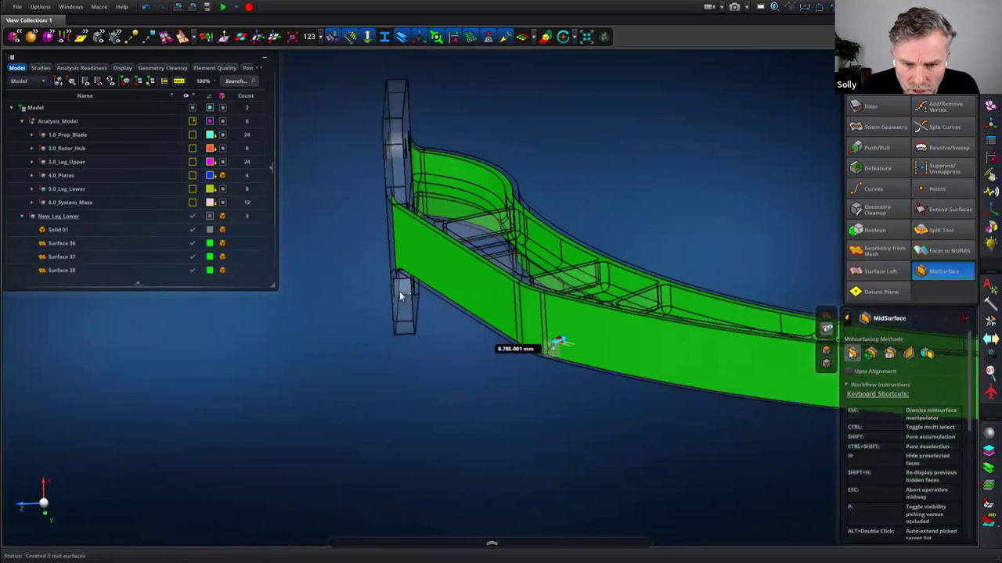
# Create a mid-surface for the mounting plate with the bolt holes at the upper end of the leg
pyautogui.moveTo(384, 363); pyautogui.dragTo(422, 367, button='middle')
pyautogui.moveTo(462, 394); pyautogui.dragTo(561, 452, button='right')
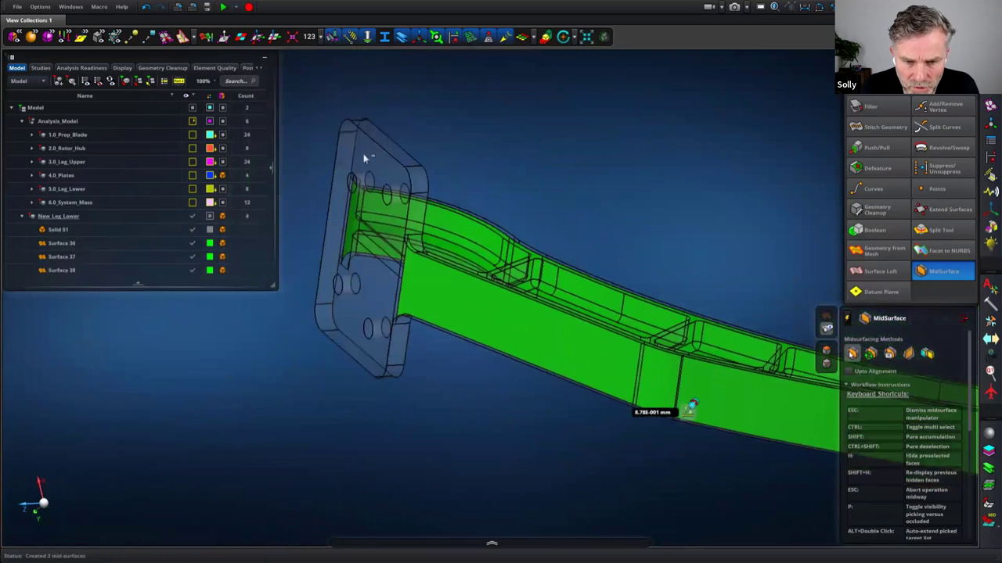
pyautogui.click(364, 148)
pyautogui.middleClick(546, 110)
# Select the six web faces between the ribs along the leg and create their mid-surfaces
pyautogui.moveTo(516, 120); pyautogui.dragTo(527, 150, button='middle')
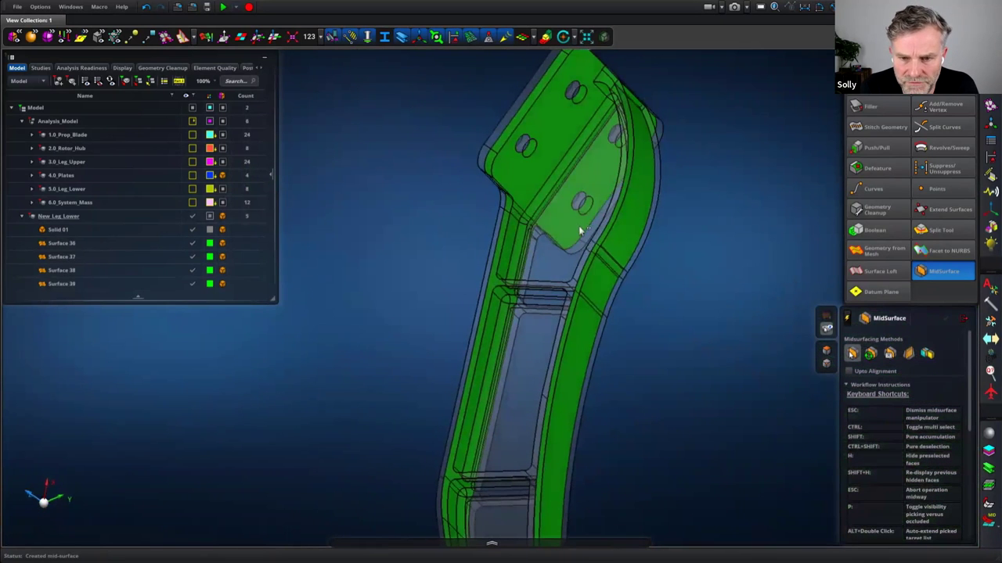
pyautogui.click(580, 230)
pyautogui.keyDown('ctrl'); pyautogui.click(526, 362); pyautogui.keyUp('ctrl')
pyautogui.scroll(-6, 682, 367)
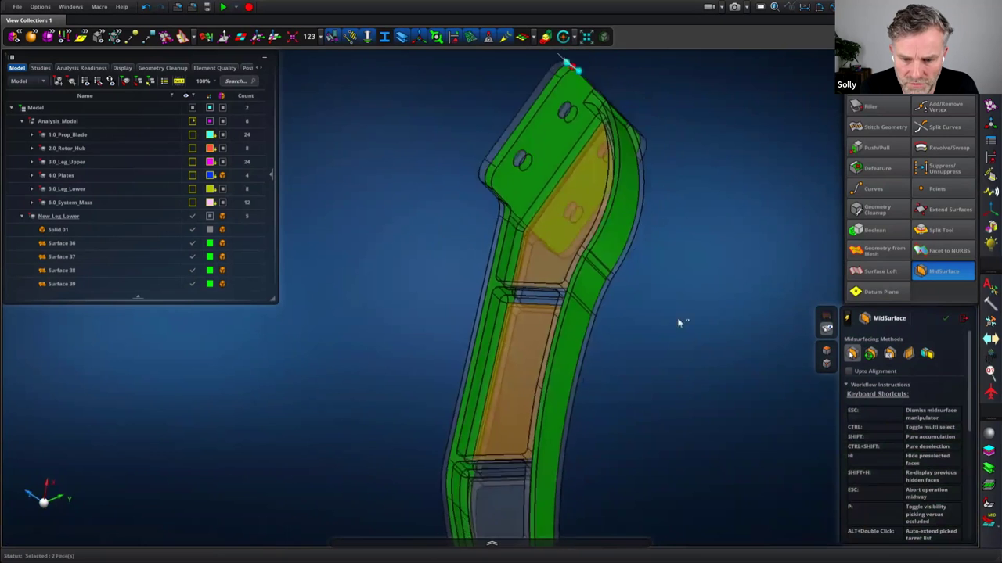
pyautogui.keyDown('ctrl'); pyautogui.click(493, 384); pyautogui.keyUp('ctrl')
pyautogui.keyDown('ctrl'); pyautogui.click(494, 430); pyautogui.keyUp('ctrl')
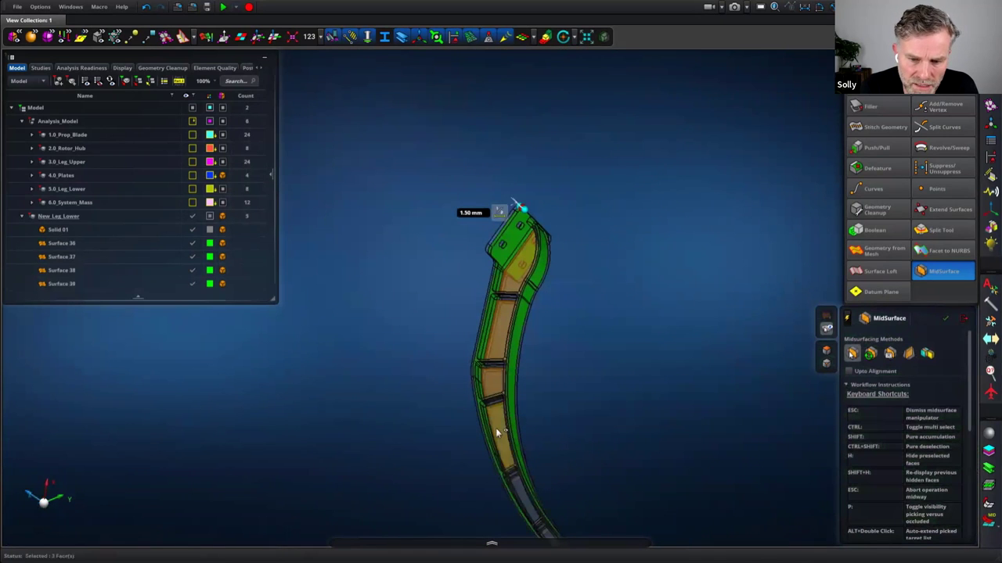
pyautogui.moveTo(614, 451); pyautogui.dragTo(547, 222, button='right')
pyautogui.scroll(5, 569, 376)
pyautogui.keyDown('ctrl'); pyautogui.click(493, 369); pyautogui.keyUp('ctrl')
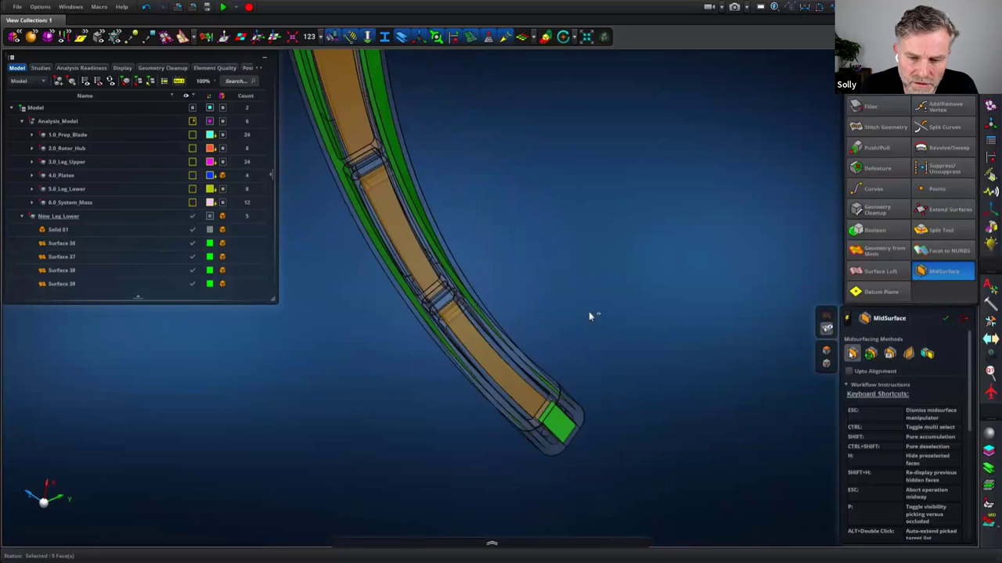
pyautogui.middleClick(588, 313)
# Select the five cross-rib faces on one side of the leg's web and create their mid-surfaces
pyautogui.moveTo(592, 293); pyautogui.dragTo(664, 342, button='middle')
pyautogui.moveTo(664, 342); pyautogui.dragTo(734, 402, button='right')
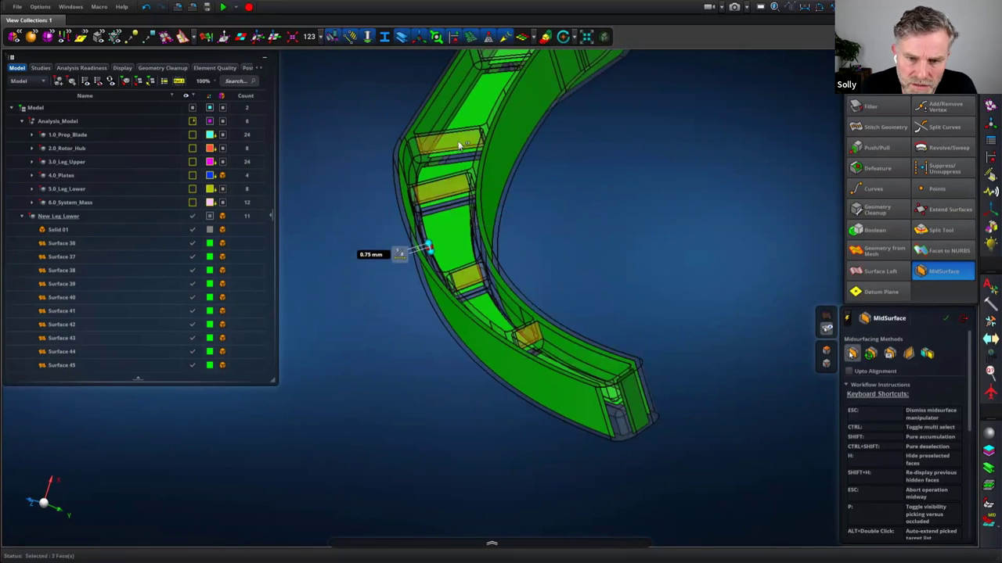
pyautogui.moveTo(678, 151); pyautogui.dragTo(490, 282, button='middle')
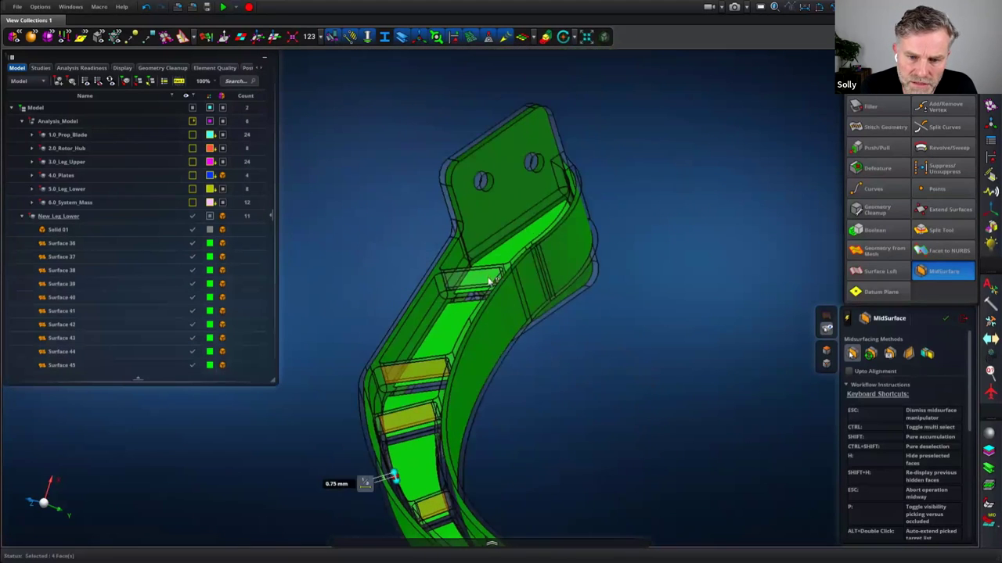
pyautogui.middleClick(633, 317)
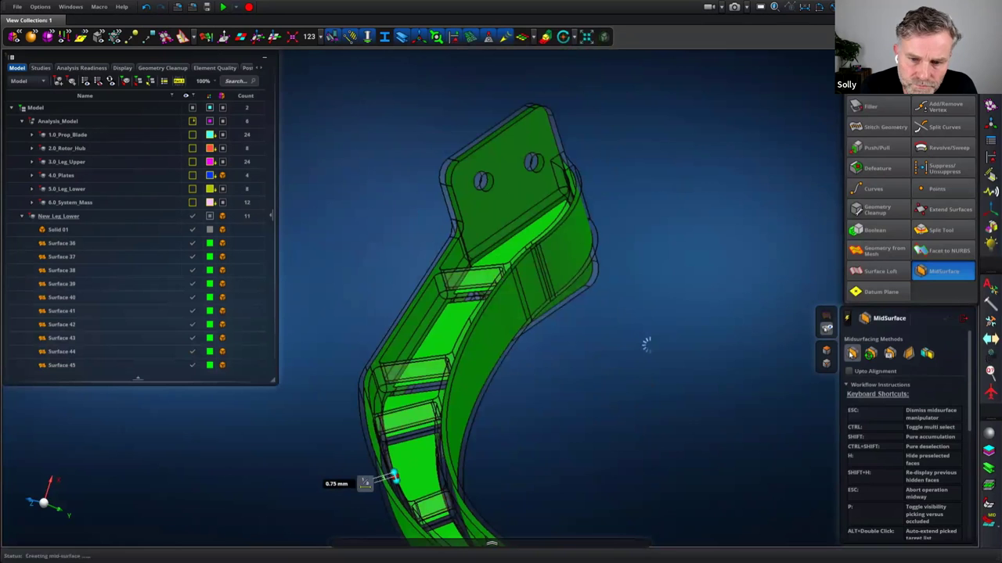
# Select the five cross-rib faces on the opposite side of the web and create their mid-surfaces
pyautogui.moveTo(606, 346); pyautogui.dragTo(596, 288, button='middle')
pyautogui.click(579, 325)
pyautogui.click(468, 335)
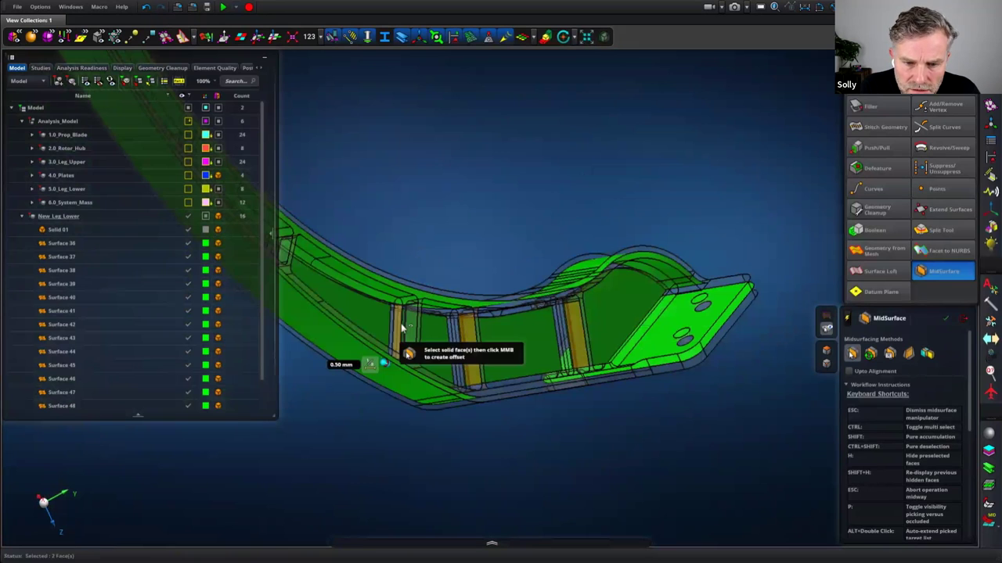
pyautogui.moveTo(470, 199); pyautogui.dragTo(680, 293, button='middle')
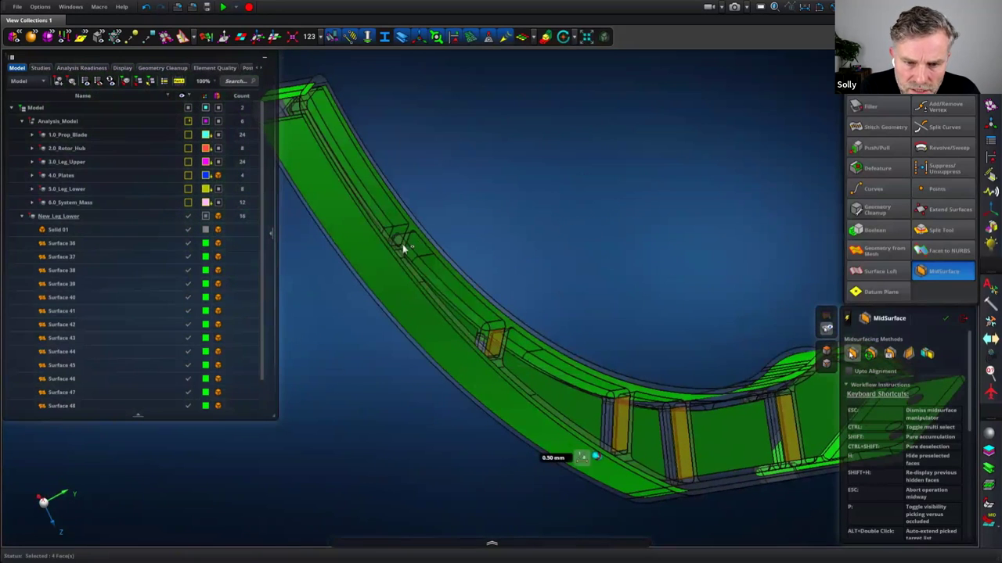
pyautogui.moveTo(565, 204); pyautogui.dragTo(566, 229, button='middle')
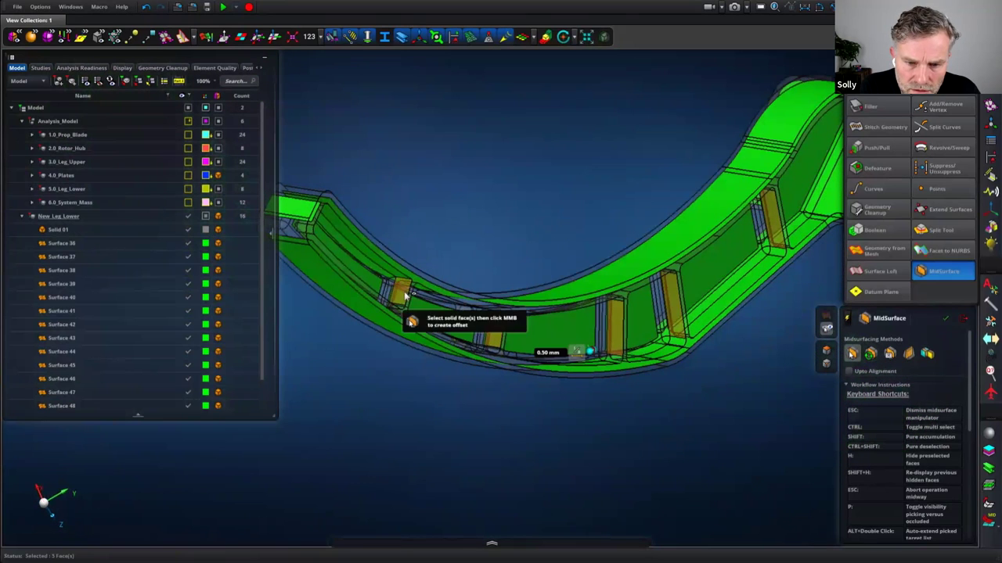
pyautogui.click(507, 211)
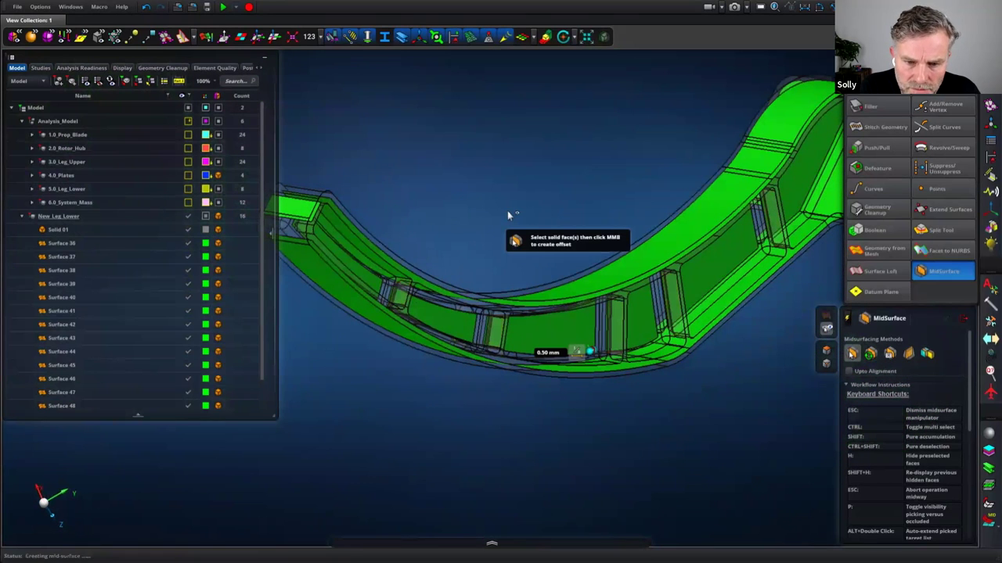
# Finish the MidSurface tool and hide the original lower-leg solid, Solid 01
pyautogui.moveTo(507, 212)
pyautogui.mouseDown(button='middle')
pyautogui.moveTo(450, 209)
pyautogui.moveTo(493, 223)
pyautogui.mouseUp(button='middle')
pyautogui.click(963, 318)
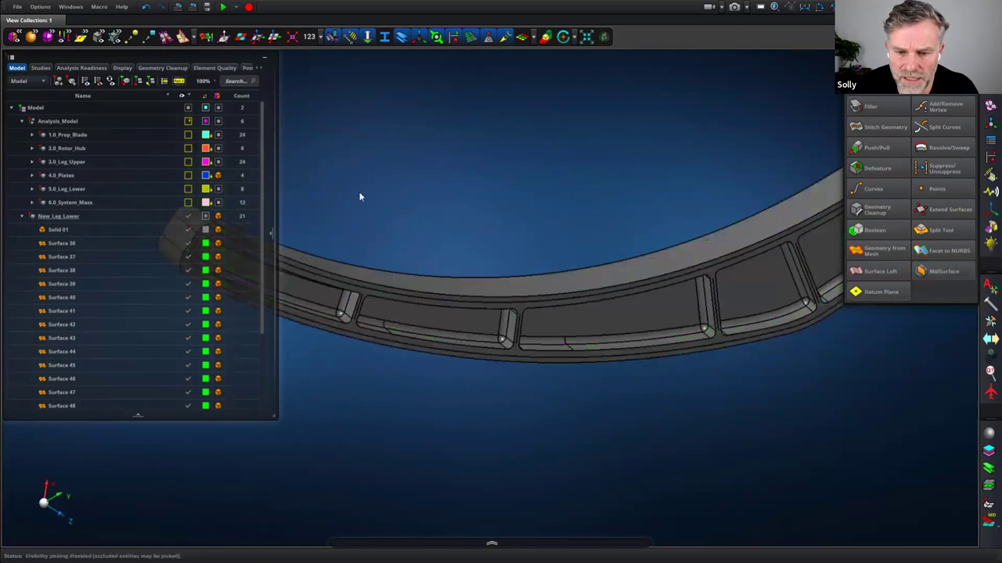
pyautogui.click(189, 230)
# Select Surface 36 through Surface 48 in the New_Leg_Lower assembly and assign them random colours
pyautogui.click(78, 243)
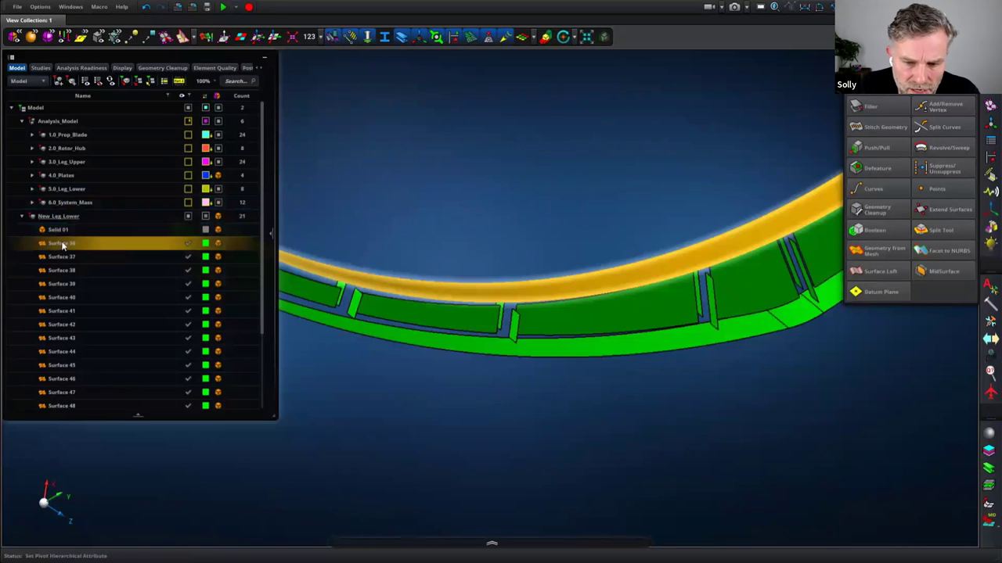
pyautogui.moveTo(263, 173); pyautogui.dragTo(274, 270)
pyautogui.scroll(2, 121, 405)
pyautogui.keyDown('shift'); pyautogui.click(121, 405); pyautogui.keyUp('shift')
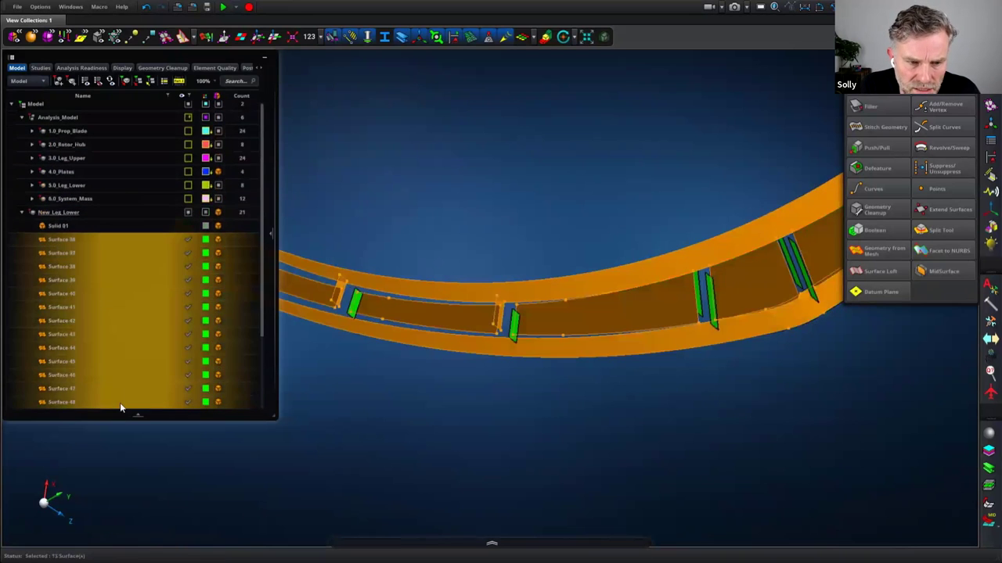
pyautogui.rightClick(120, 406)
pyautogui.click(142, 427)
pyautogui.click(534, 187)
pyautogui.moveTo(533, 187); pyautogui.dragTo(418, 240, button='middle')
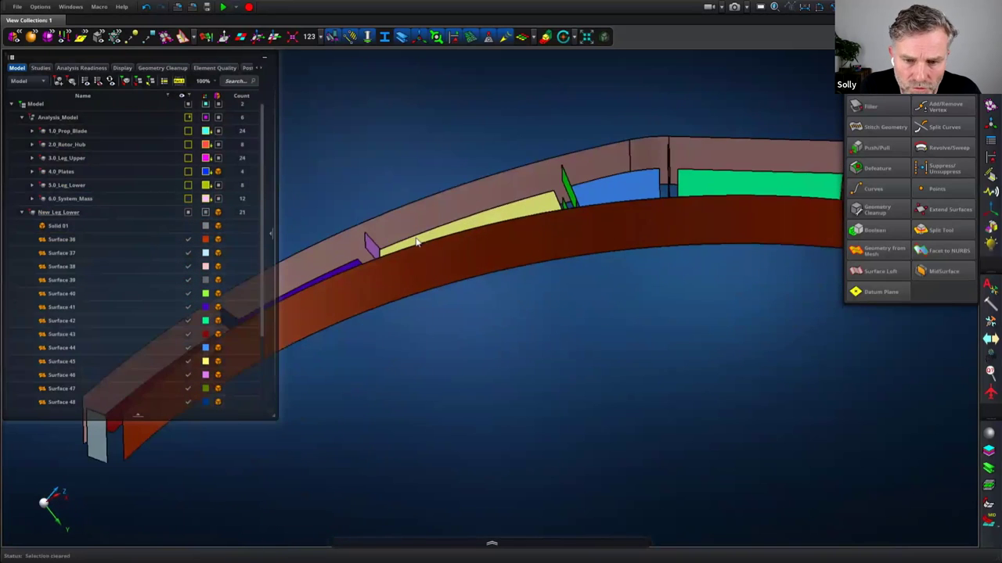
pyautogui.scroll(-5, 539, 72)
# Extend all the leg's mid-surfaces with Extend Surfaces, using a 5.00 mm search distance, automatic cleanup and stitching after extension
pyautogui.moveTo(522, 94); pyautogui.dragTo(531, 98, button='middle')
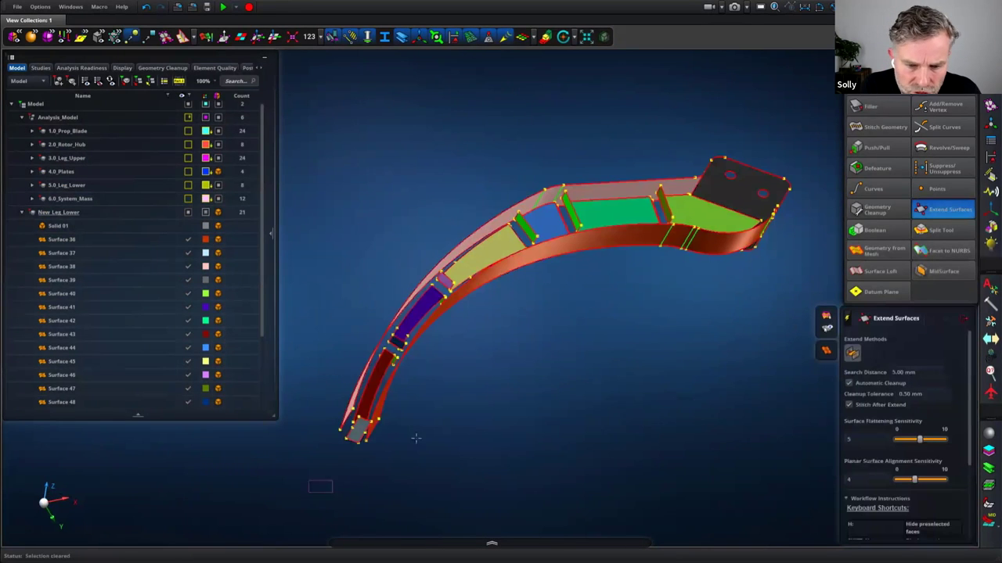
pyautogui.moveTo(824, 137); pyautogui.dragTo(824, 139)
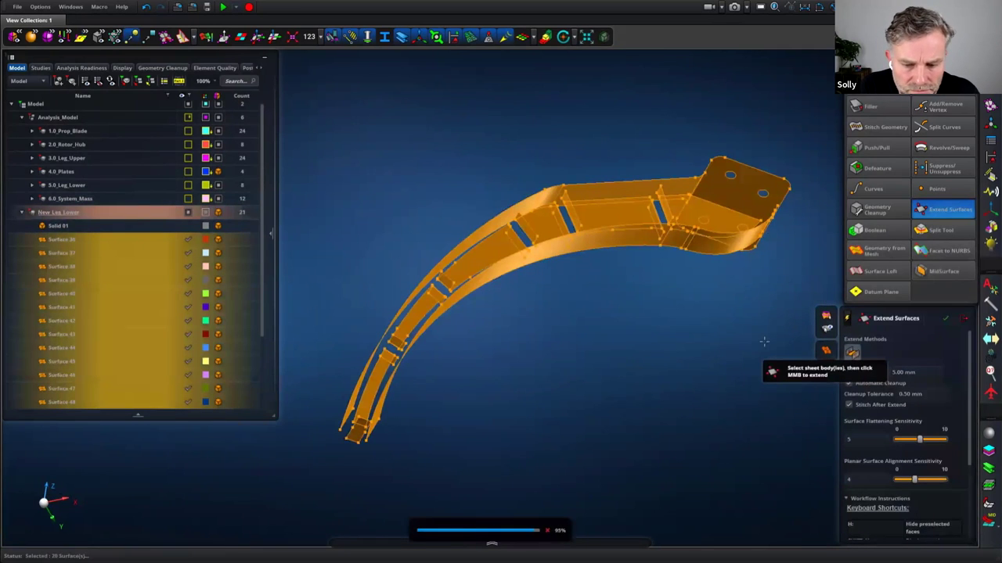
pyautogui.click(964, 320)
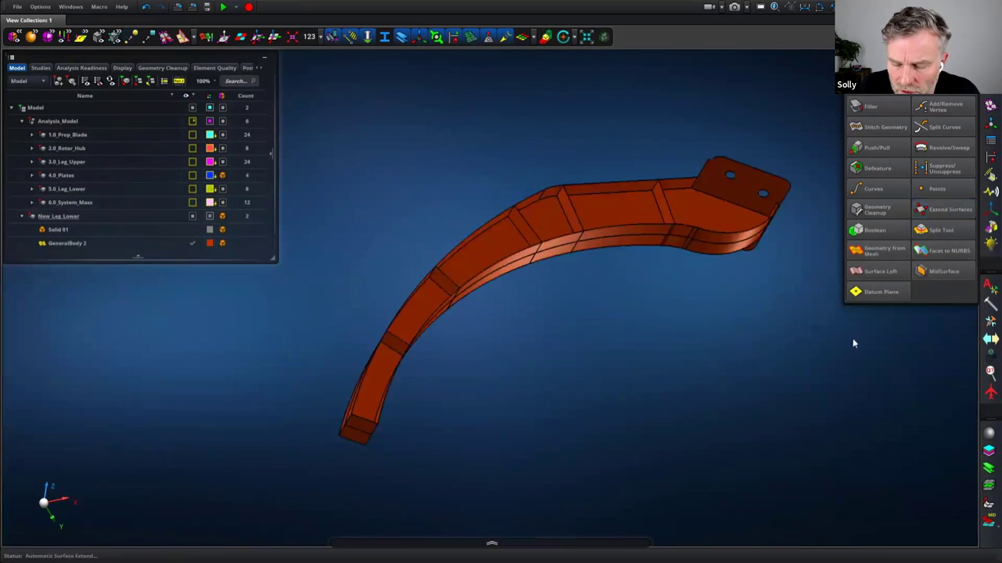
pyautogui.moveTo(679, 354); pyautogui.dragTo(610, 382, button='middle')
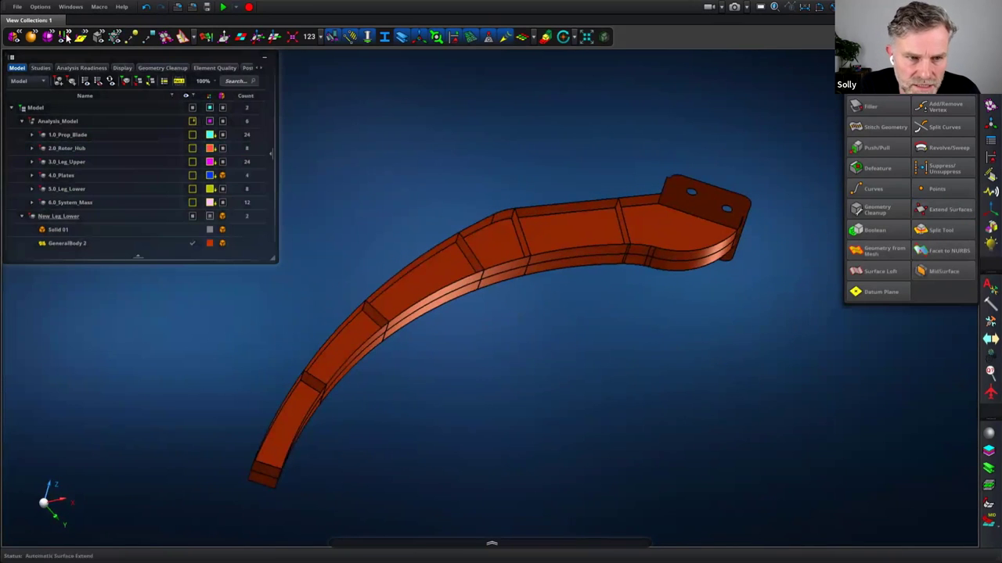
# Display the leg's edges coloured by connectivity and change the stitched general body's colour to grey
pyautogui.click(66, 35)
pyautogui.click(79, 37)
pyautogui.moveTo(486, 122); pyautogui.dragTo(490, 142, button='middle')
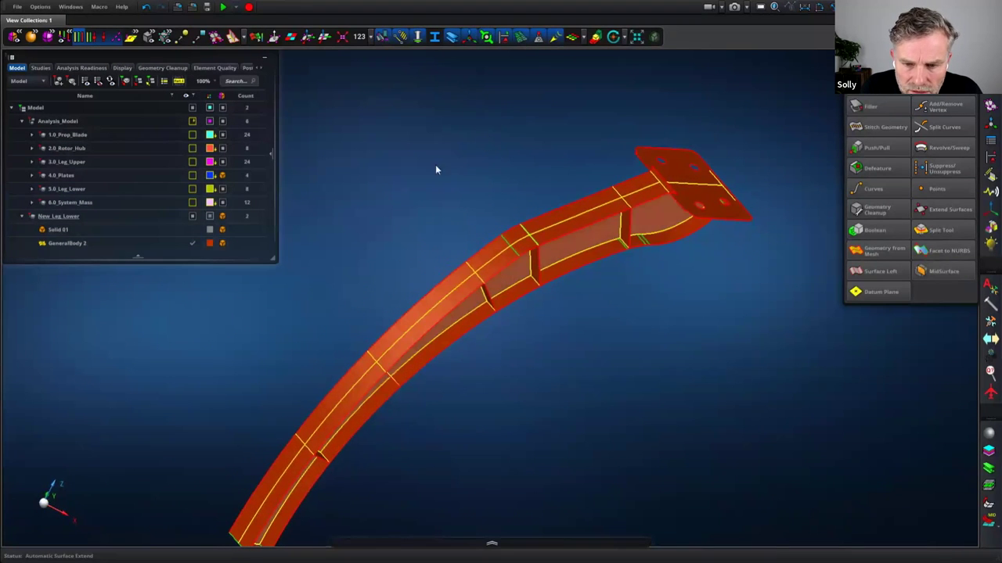
pyautogui.click(209, 245)
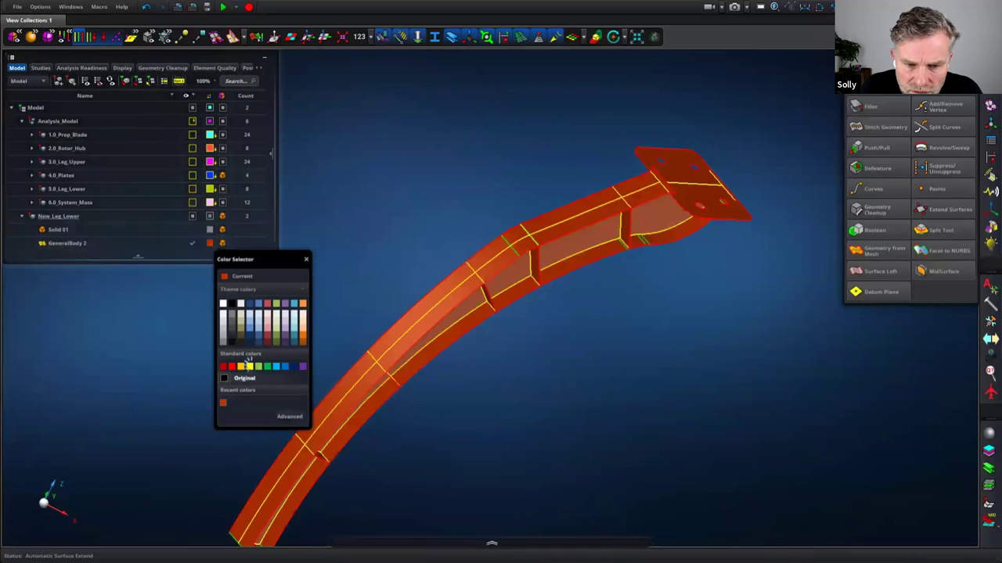
pyautogui.click(228, 314)
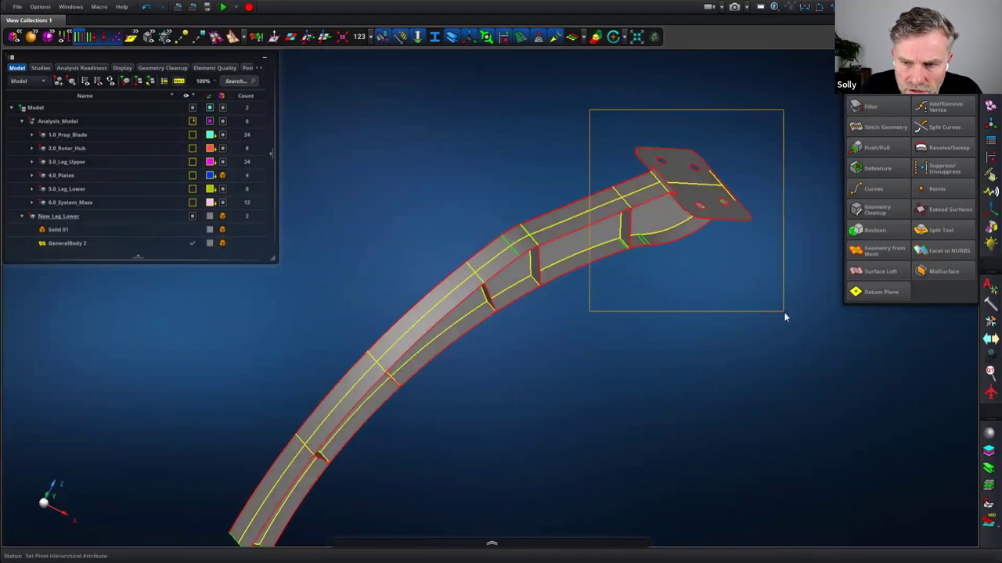
# Examine the edge connectivity along the leg's flanges, ribs and mounting plate for free or unconnected edges
pyautogui.moveTo(784, 313); pyautogui.dragTo(783, 312)
pyautogui.moveTo(739, 226); pyautogui.dragTo(677, 220, button='middle')
pyautogui.scroll(-3, 677, 220)
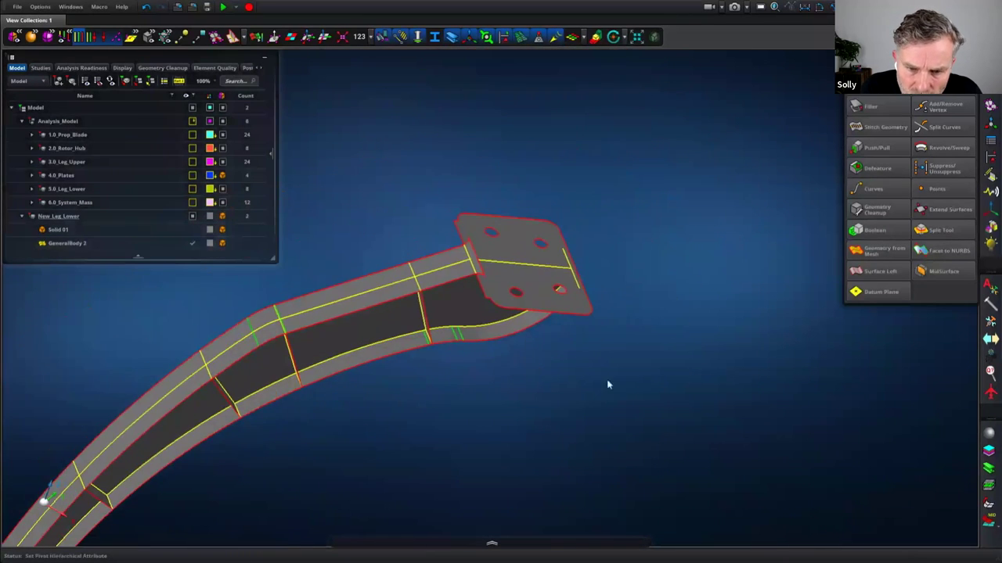
pyautogui.moveTo(436, 540); pyautogui.dragTo(759, 303, button='middle')
pyautogui.moveTo(249, 305); pyautogui.dragTo(249, 305)
pyautogui.moveTo(603, 344); pyautogui.dragTo(393, 562, button='middle')
pyautogui.scroll(-3, 743, 205)
pyautogui.moveTo(741, 204); pyautogui.dragTo(395, 544, button='middle')
pyautogui.scroll(-4, 609, 265)
pyautogui.moveTo(609, 265); pyautogui.dragTo(641, 339, button='middle')
pyautogui.scroll(4, 606, 378)
pyautogui.moveTo(648, 272); pyautogui.dragTo(761, 355, button='middle')
# Snap the flared end edge of the upper flange onto the adjoining edge of the mounting plate with Vertex/Edge Drag
pyautogui.click(882, 91)
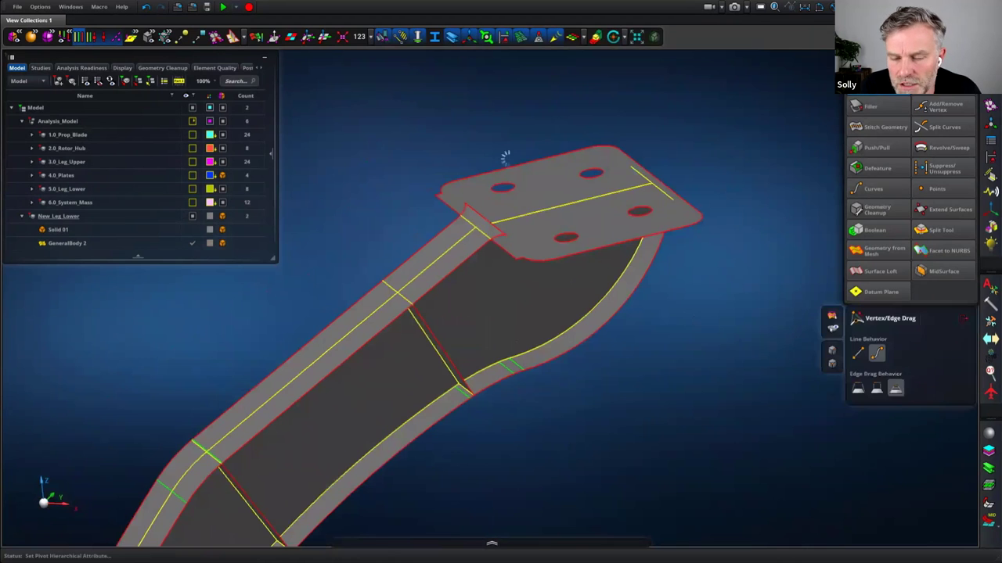
pyautogui.scroll(3, 598, 343)
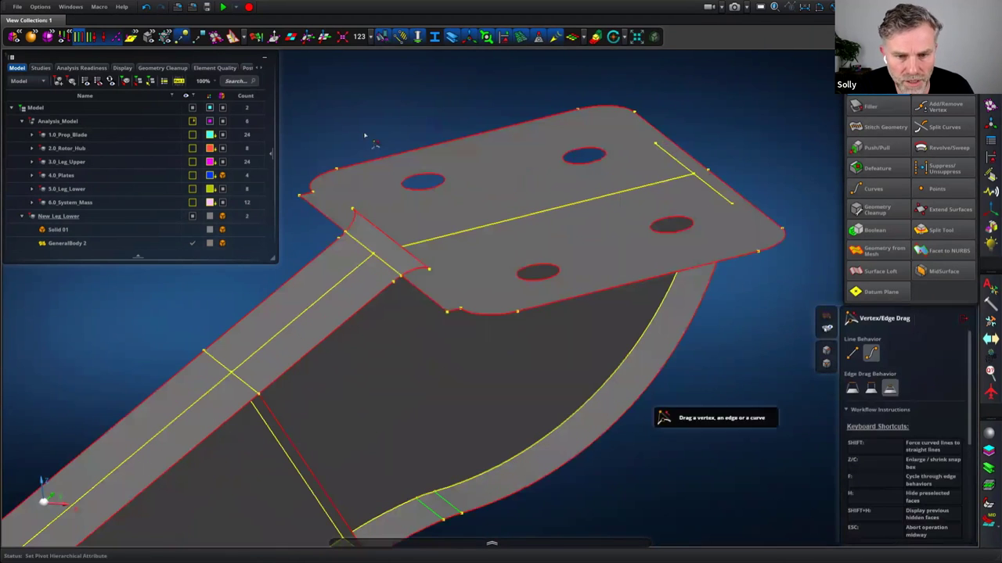
pyautogui.moveTo(365, 135); pyautogui.dragTo(477, 203, button='right')
pyautogui.scroll(-3, 477, 204)
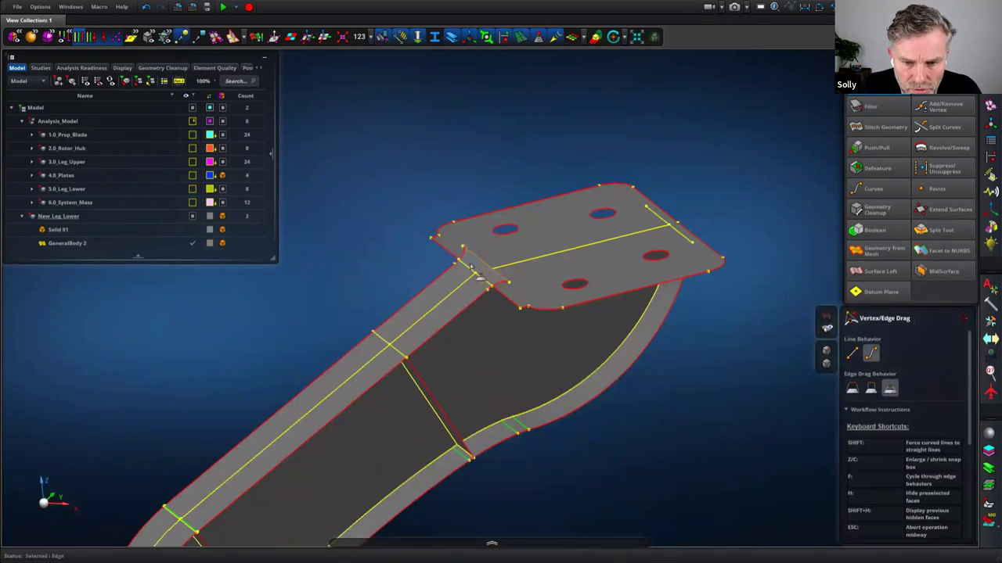
pyautogui.moveTo(482, 264); pyautogui.dragTo(500, 254)
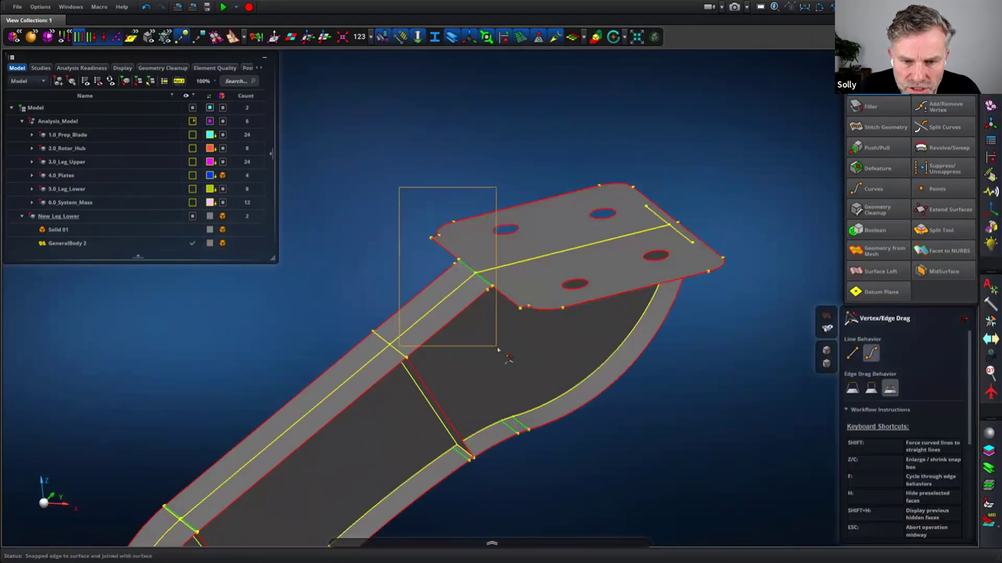
# Snap the stray vertices beside both rounded corners at the mounting plate's leg end onto their neighbouring corner vertices
pyautogui.scroll(5, 470, 230)
pyautogui.moveTo(435, 208); pyautogui.dragTo(460, 201)
pyautogui.scroll(-4, 360, 223)
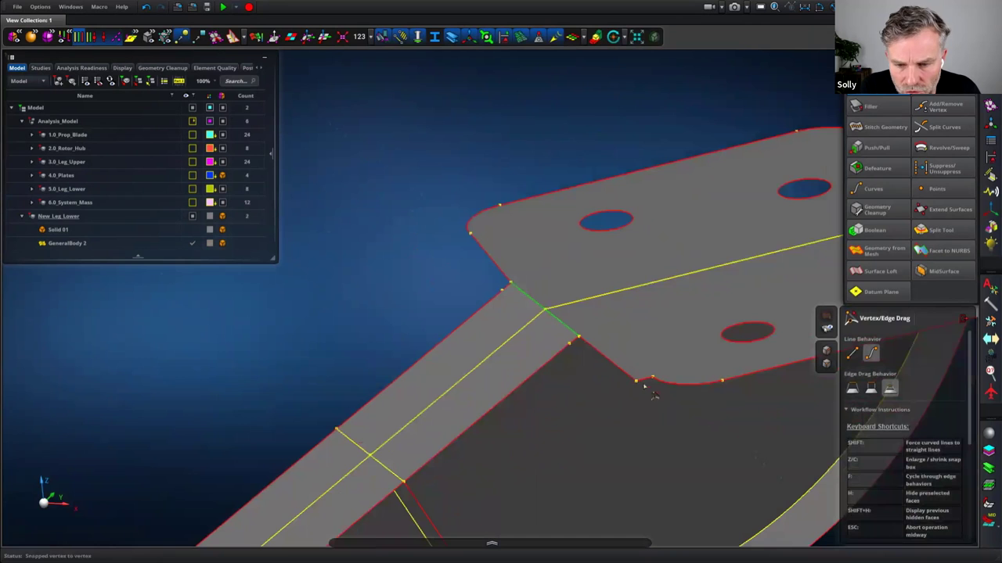
pyautogui.moveTo(651, 378); pyautogui.dragTo(651, 378)
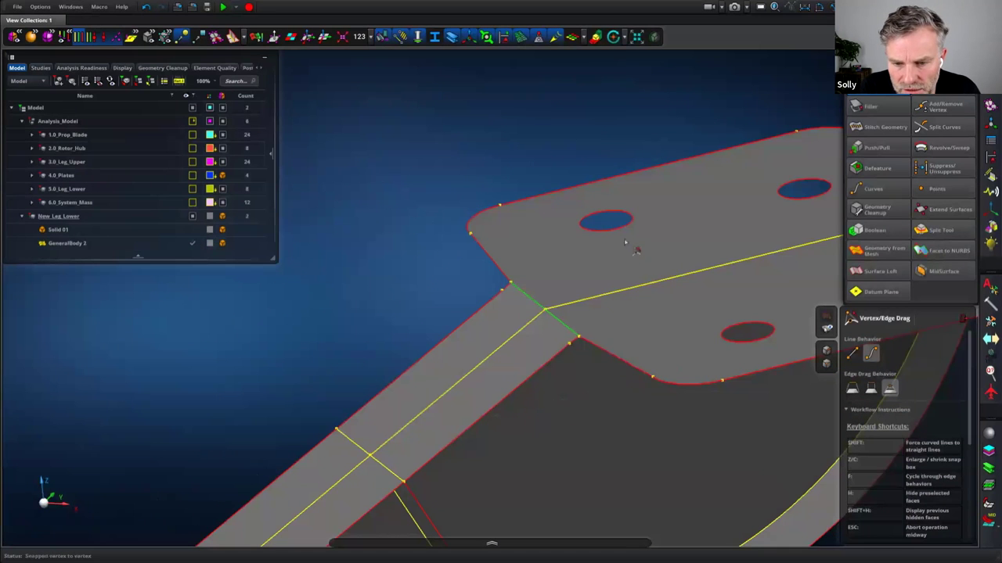
# Add vertices along the mounting plate's outer edge, in line with both ends of the lower flange's flared end
pyautogui.moveTo(489, 159); pyautogui.dragTo(174, 239, button='right')
pyautogui.moveTo(733, 195); pyautogui.dragTo(664, 163, button='middle')
pyautogui.moveTo(664, 164); pyautogui.dragTo(661, 274, button='right')
pyautogui.moveTo(661, 262); pyautogui.dragTo(631, 241, button='middle')
pyautogui.moveTo(632, 241); pyautogui.dragTo(691, 282, button='right')
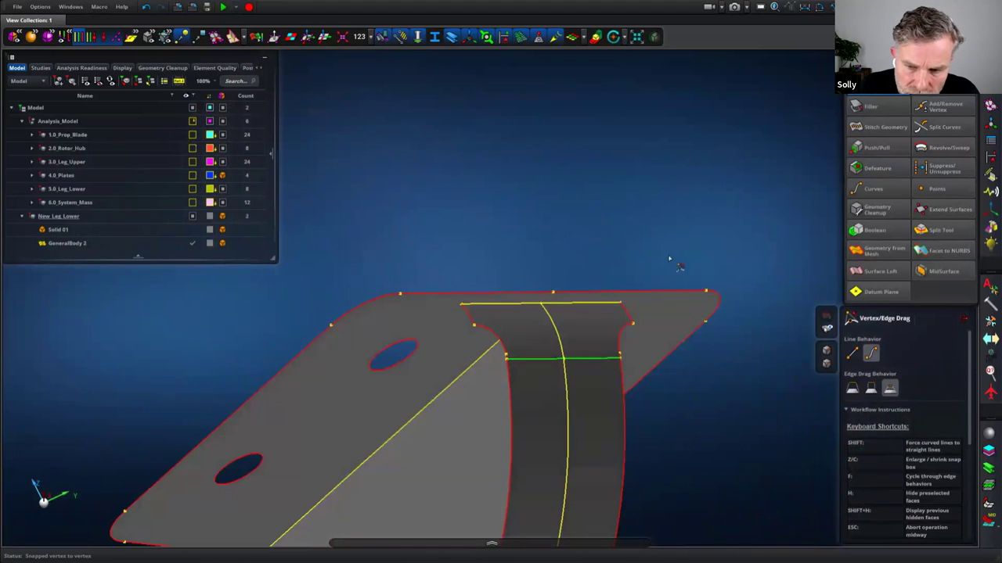
pyautogui.click(947, 111)
pyautogui.moveTo(508, 182); pyautogui.dragTo(430, 178, button='right')
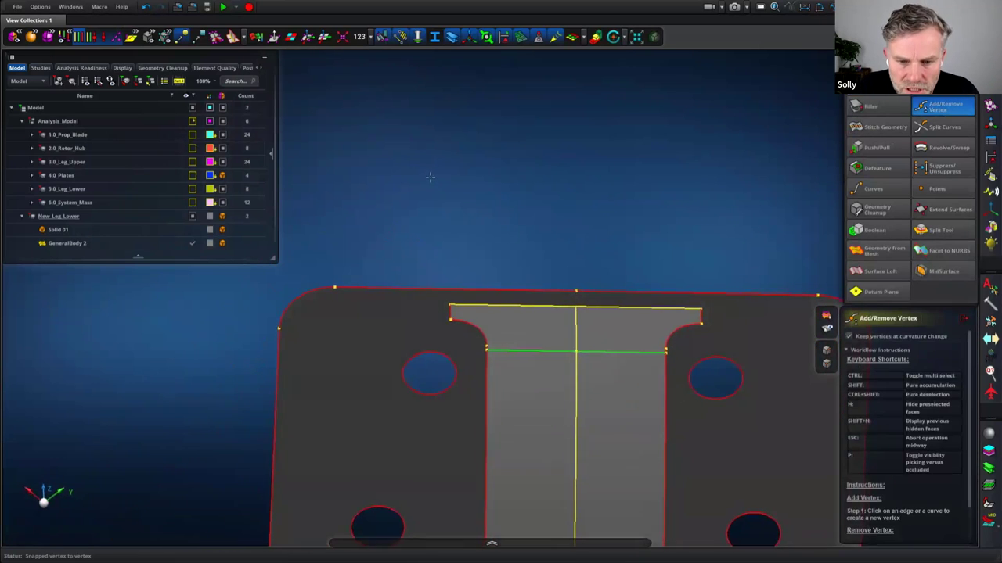
pyautogui.click(452, 289)
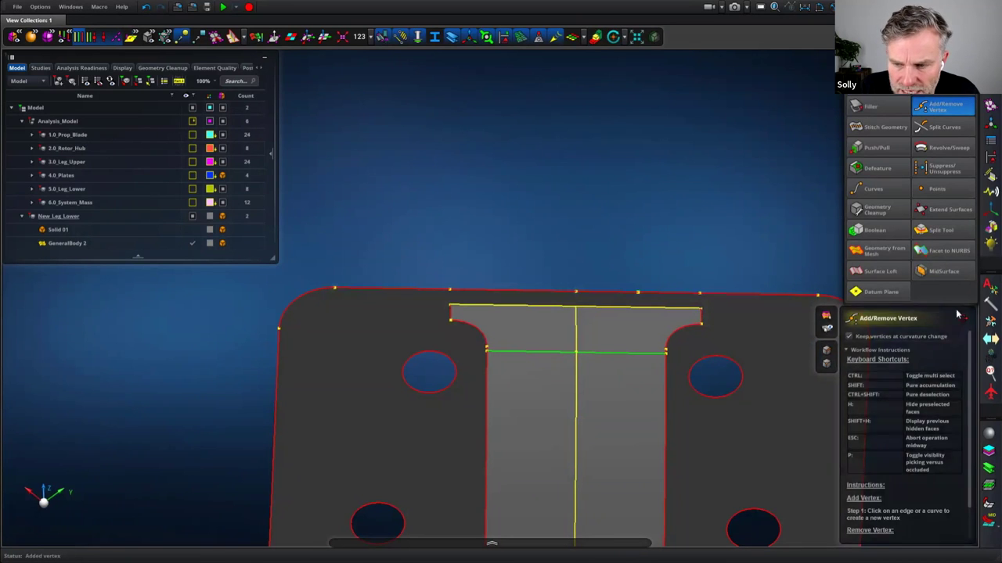
pyautogui.click(964, 318)
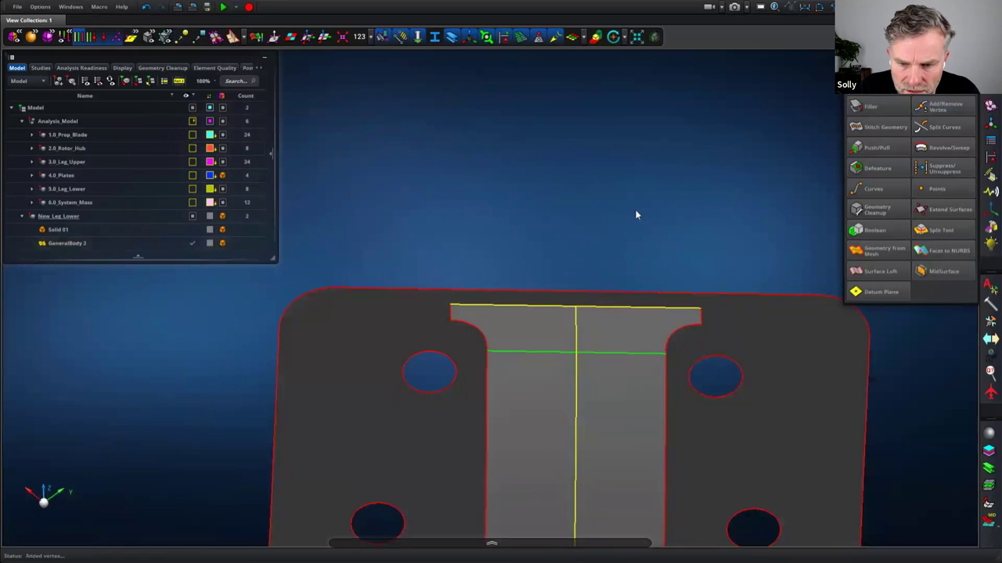
# Delete the two flared faces at the end of the lower flange beneath the mounting plate
pyautogui.rightClick(636, 214)
pyautogui.moveTo(624, 227)
pyautogui.moveTo(602, 262)
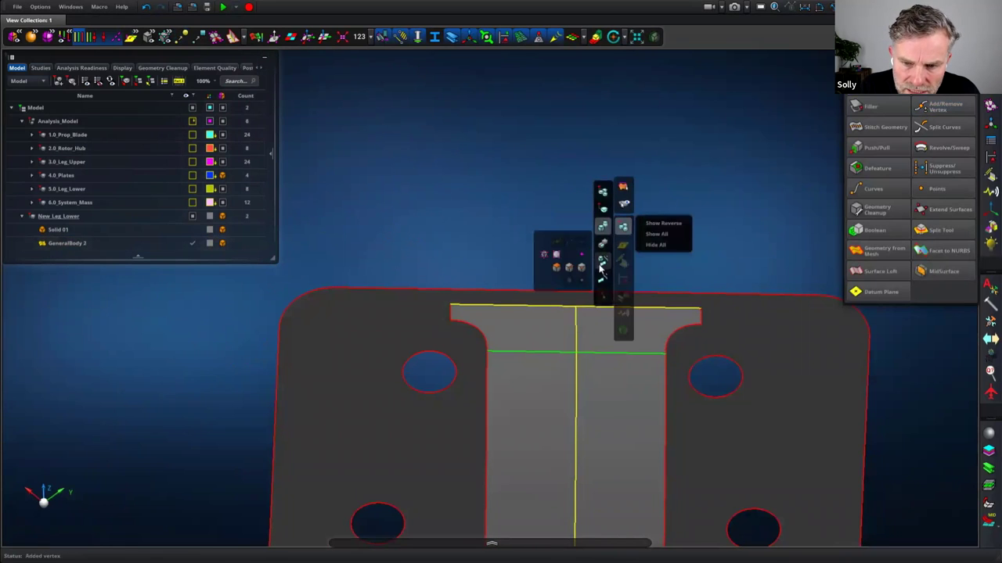
pyautogui.click(556, 268)
pyautogui.click(537, 317)
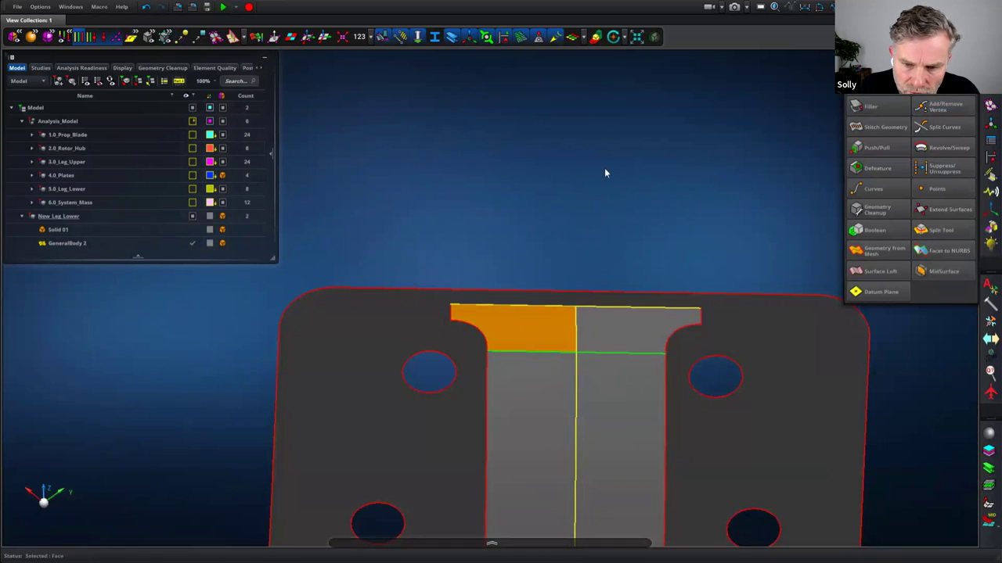
pyautogui.press('Delete')
pyautogui.click(625, 328)
pyautogui.press('Delete')
# Fill the gap between the mounting plate's outer edge and the lower flange's end with Filler surfaces on both sides of the web
pyautogui.moveTo(640, 221); pyautogui.dragTo(640, 201, button='middle')
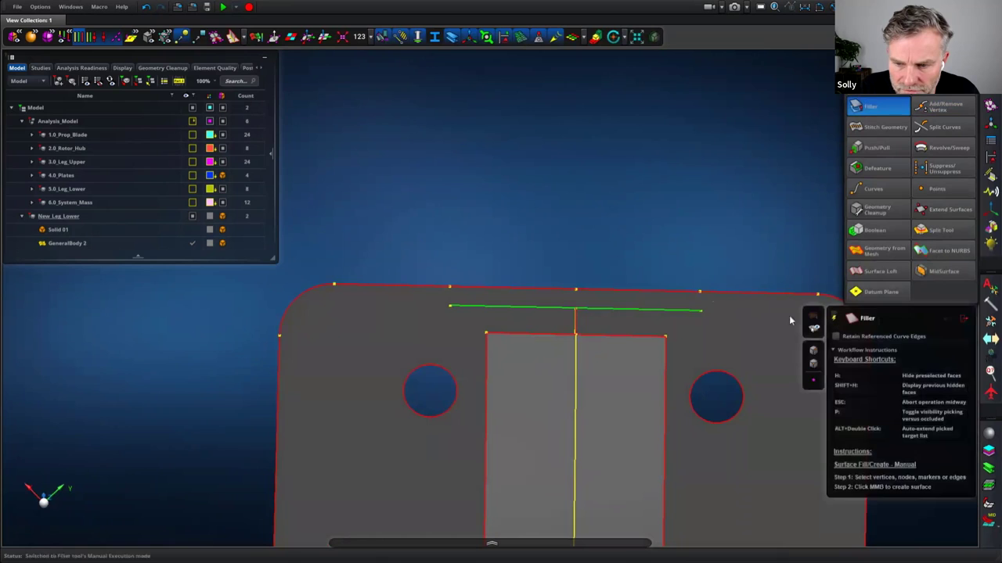
pyautogui.click(662, 291)
pyautogui.click(647, 335)
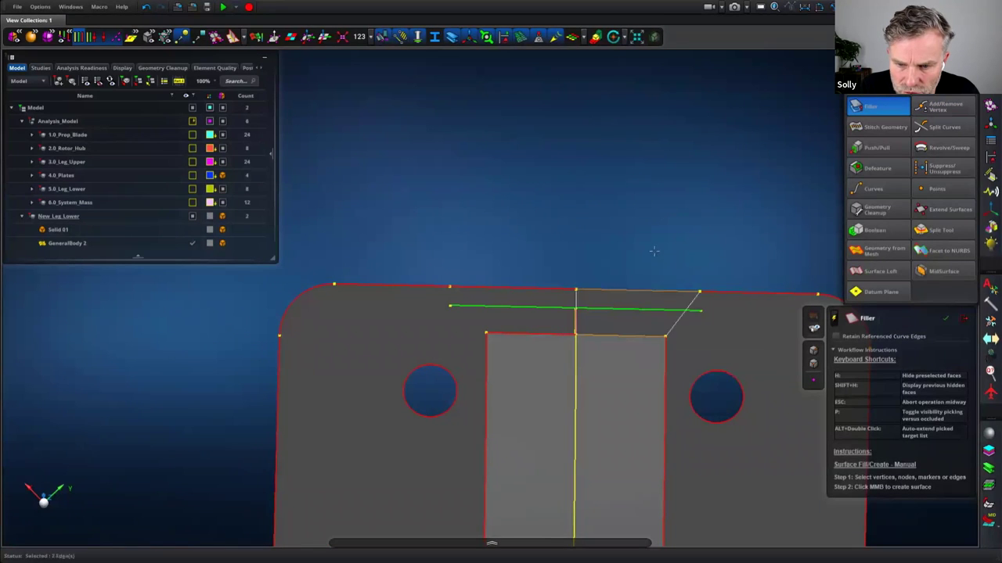
pyautogui.click(533, 335)
pyautogui.middleClick(533, 334)
pyautogui.moveTo(548, 250); pyautogui.dragTo(723, 371, button='middle')
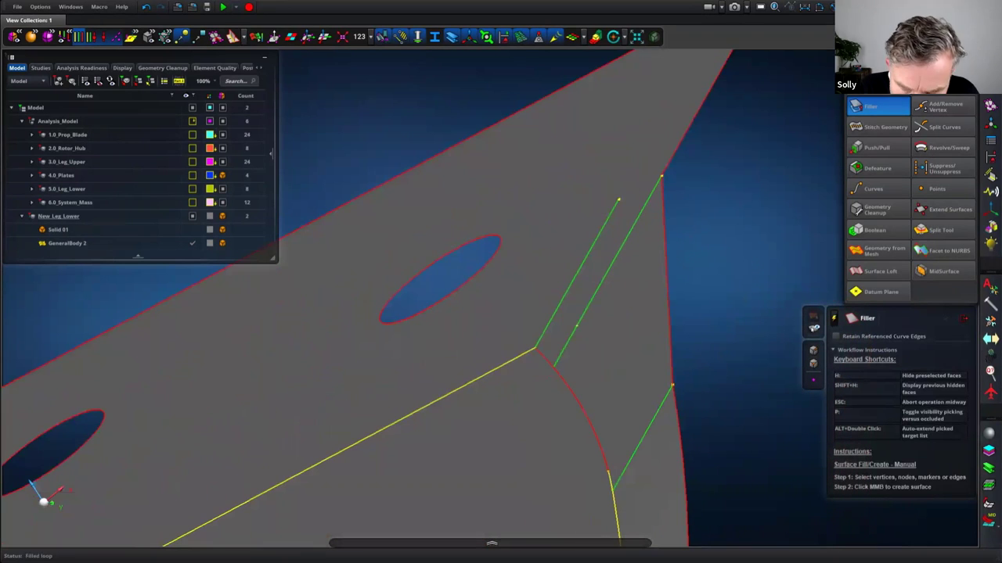
# Snap the web's free curved edge onto the new filler surfaces so that they are joined
pyautogui.press('Escape')
pyautogui.click(578, 402)
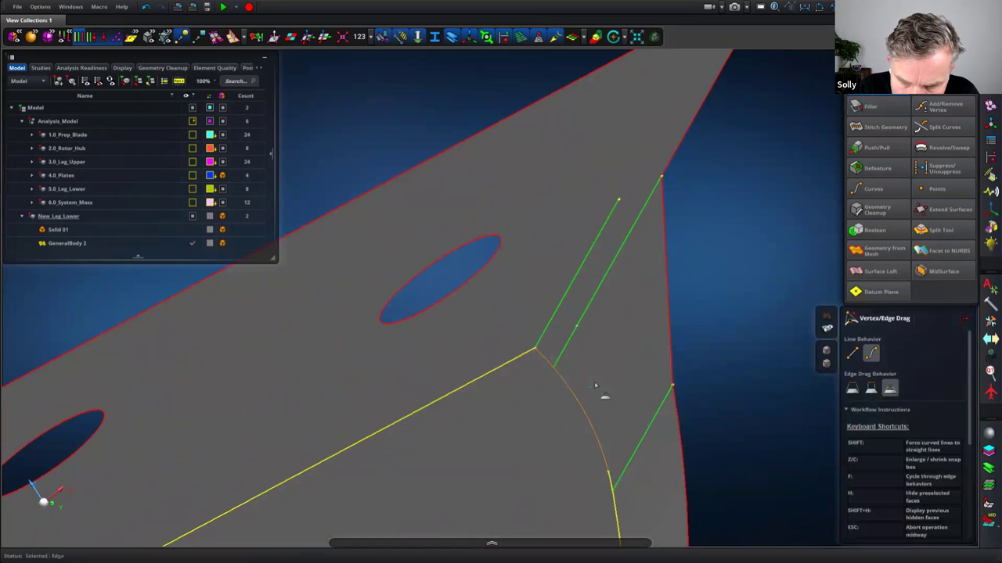
pyautogui.moveTo(594, 385); pyautogui.dragTo(608, 376)
pyautogui.keyDown('shift'); pyautogui.moveTo(757, 314); pyautogui.dragTo(700, 154, button='middle'); pyautogui.keyUp('shift')
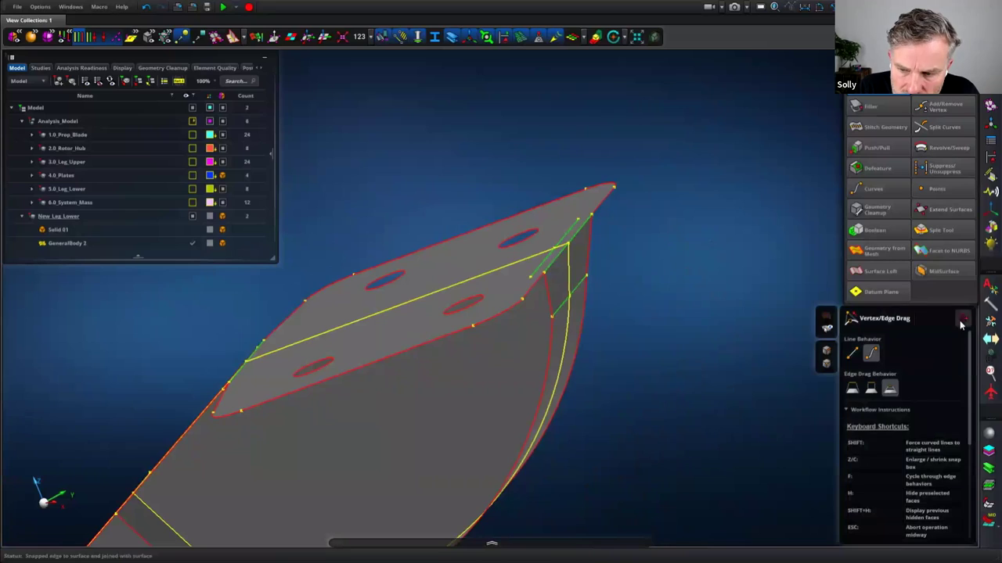
pyautogui.click(962, 320)
# Mesh the leg's general body with Surface Mesh at a 2.50 mm mesh size
pyautogui.moveTo(769, 315); pyautogui.dragTo(730, 287, button='middle')
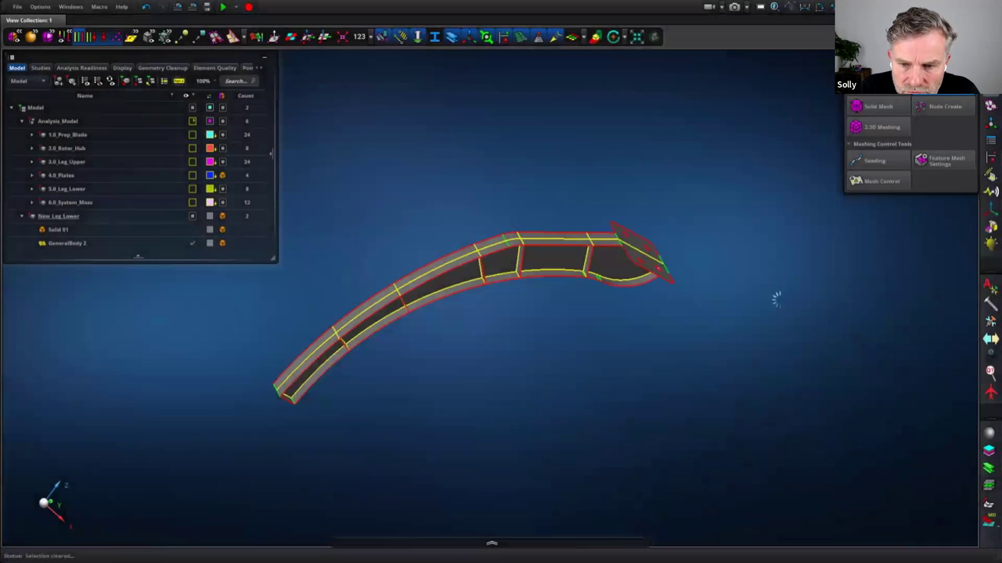
pyautogui.click(577, 275)
pyautogui.click(577, 274)
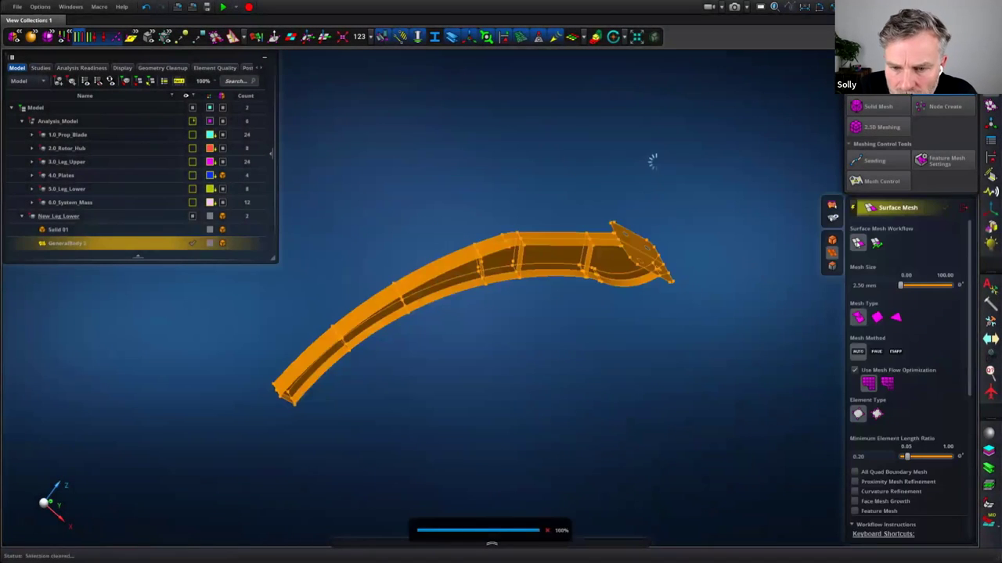
pyautogui.moveTo(619, 158); pyautogui.dragTo(637, 170, button='middle')
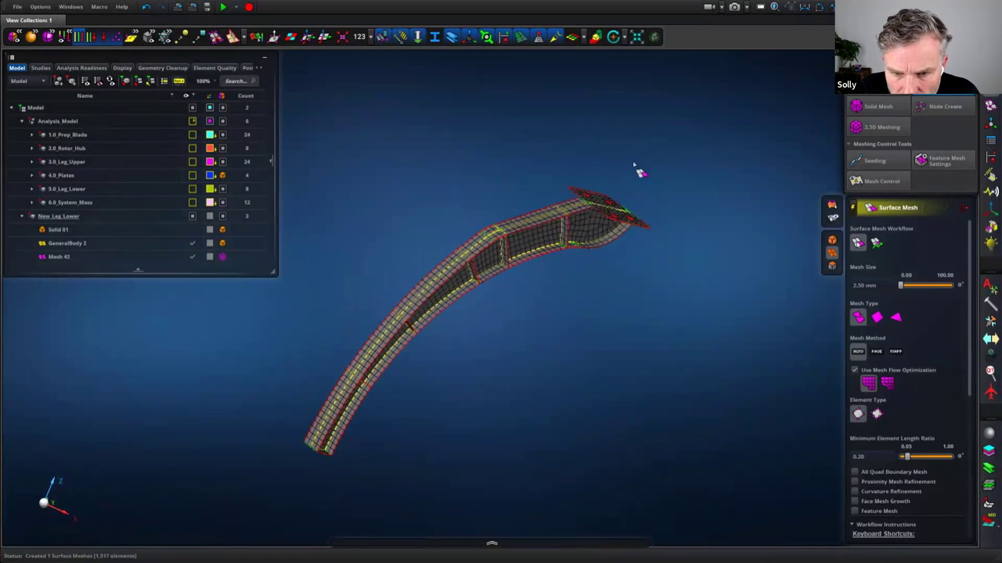
pyautogui.click(966, 209)
# Display the element quality of the leg mesh by Quality Index
pyautogui.moveTo(696, 343); pyautogui.dragTo(696, 342)
pyautogui.moveTo(697, 342); pyautogui.dragTo(718, 334, button='middle')
pyautogui.scroll(-4, 717, 335)
pyautogui.click(256, 37)
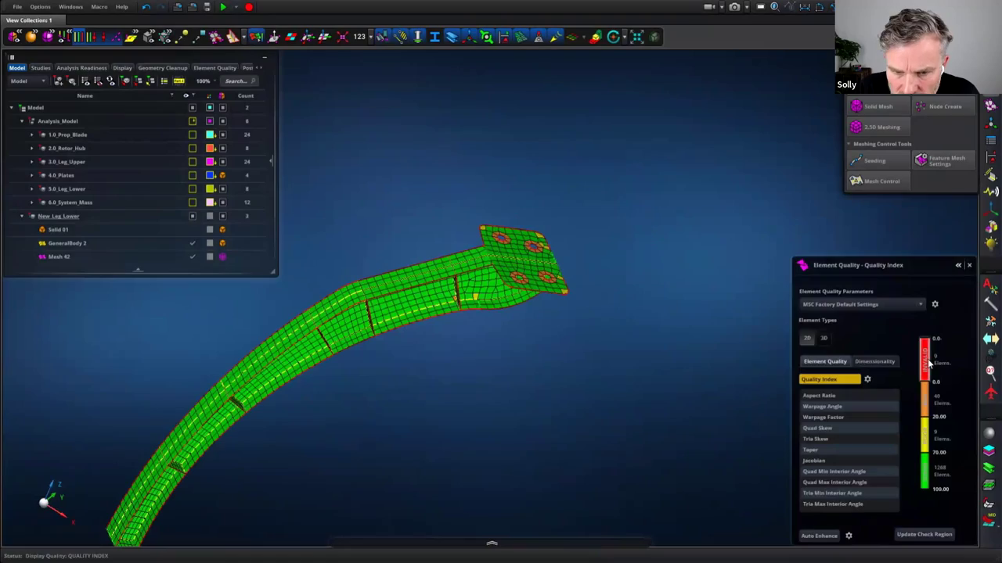
# Snap vertices together with Vertex/Edge Drag at the rib-to-flange corners to remove the sliver elements
pyautogui.moveTo(416, 249); pyautogui.dragTo(416, 249)
pyautogui.moveTo(442, 328); pyautogui.dragTo(651, 432, button='middle')
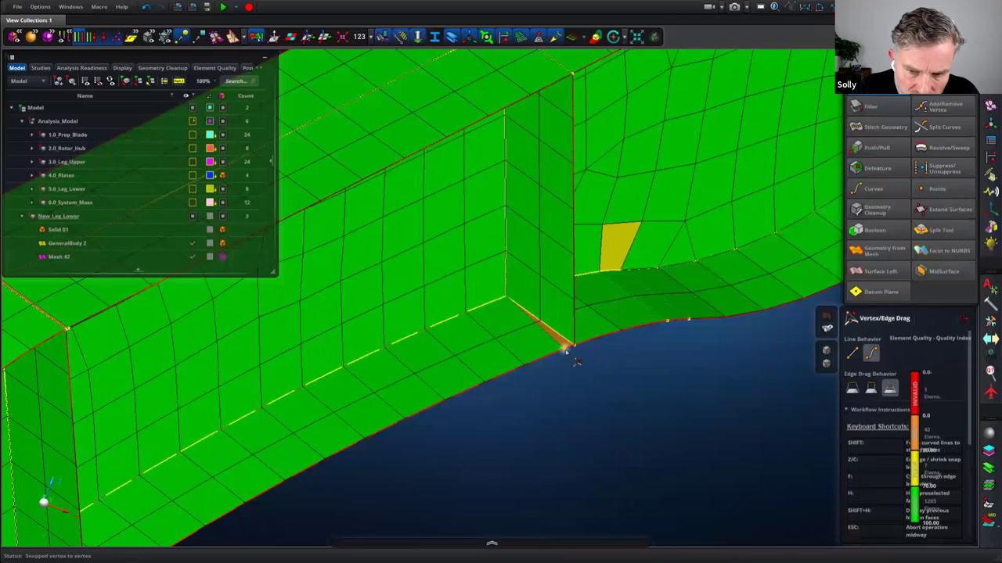
pyautogui.moveTo(597, 445); pyautogui.dragTo(635, 448, button='middle')
pyautogui.moveTo(656, 476); pyautogui.dragTo(535, 413, button='middle')
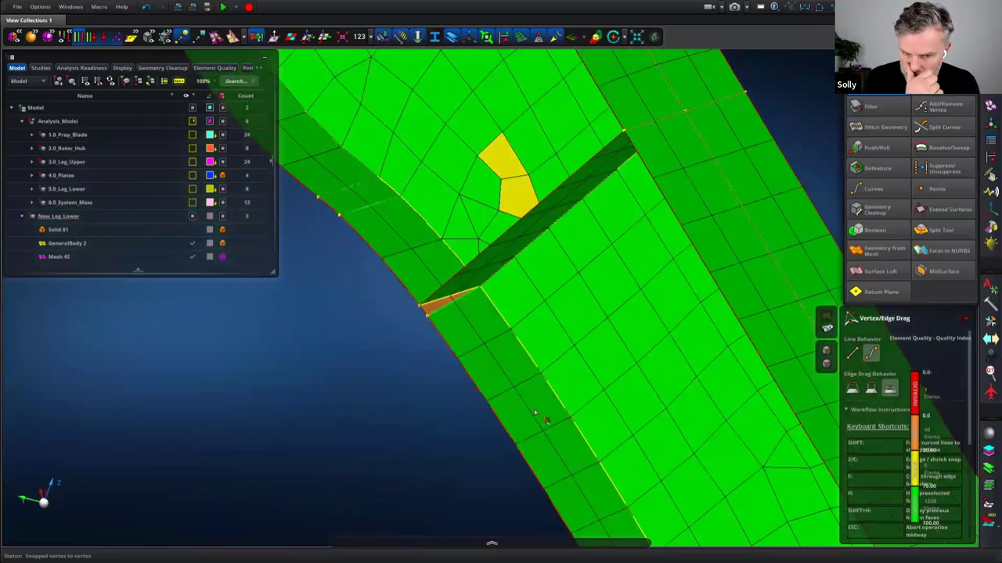
pyautogui.moveTo(364, 385); pyautogui.dragTo(522, 468, button='middle')
# Split the web face beside the mounting plate along a drawn path from the vertex on its curved edge towards the opposite flange
pyautogui.scroll(-4, 473, 305)
pyautogui.press('s')
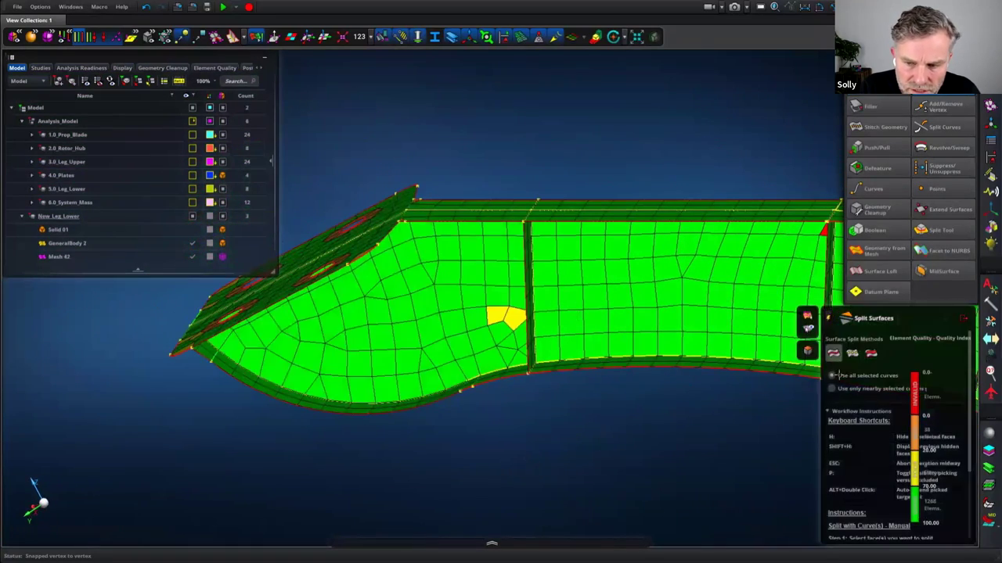
pyautogui.click(855, 356)
pyautogui.click(470, 315)
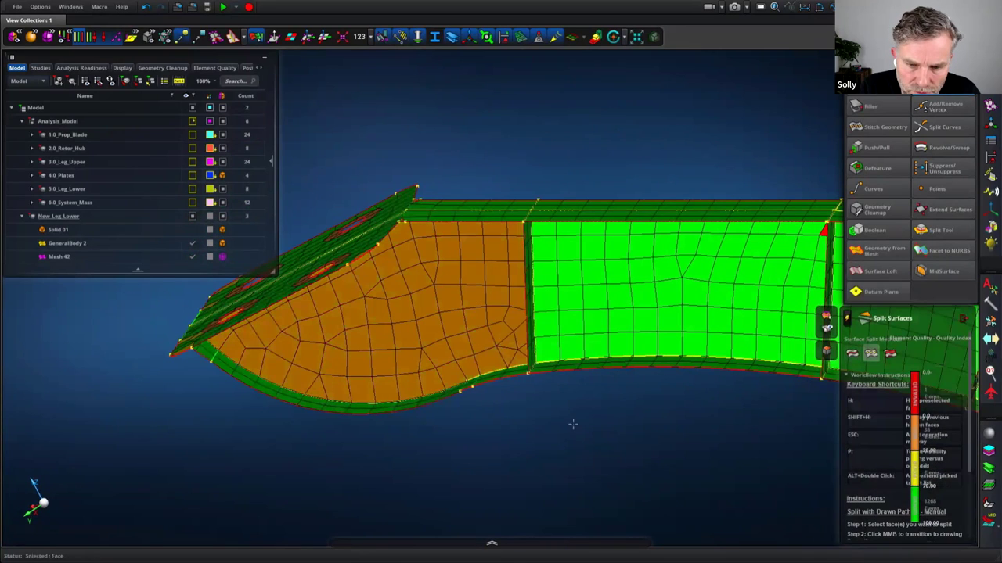
pyautogui.middleClick(572, 425)
pyautogui.click(467, 381)
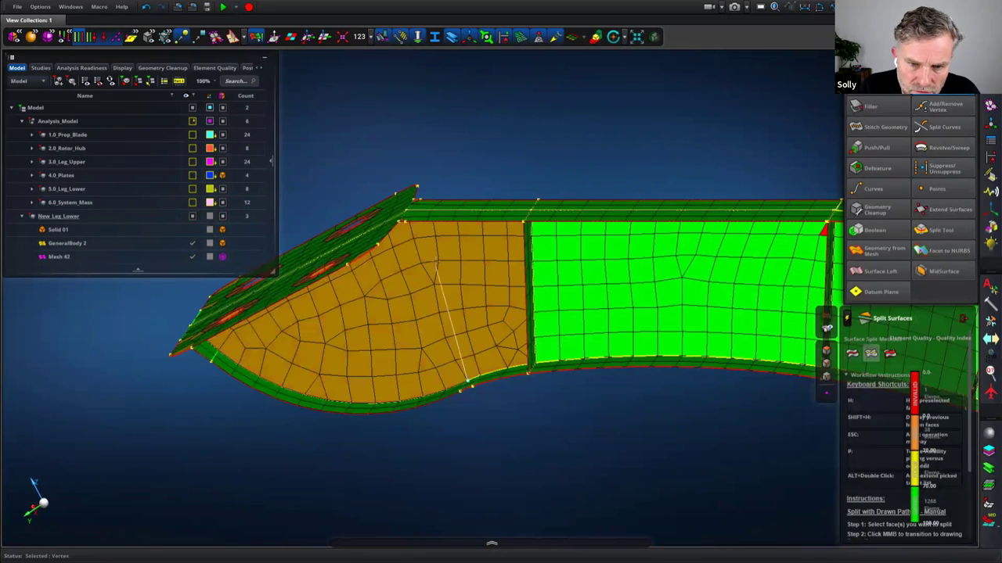
pyautogui.middleClick(609, 477)
pyautogui.moveTo(602, 476)
pyautogui.mouseDown(button='middle')
pyautogui.moveTo(619, 446)
pyautogui.moveTo(622, 481)
pyautogui.moveTo(618, 462)
pyautogui.mouseUp(button='middle')
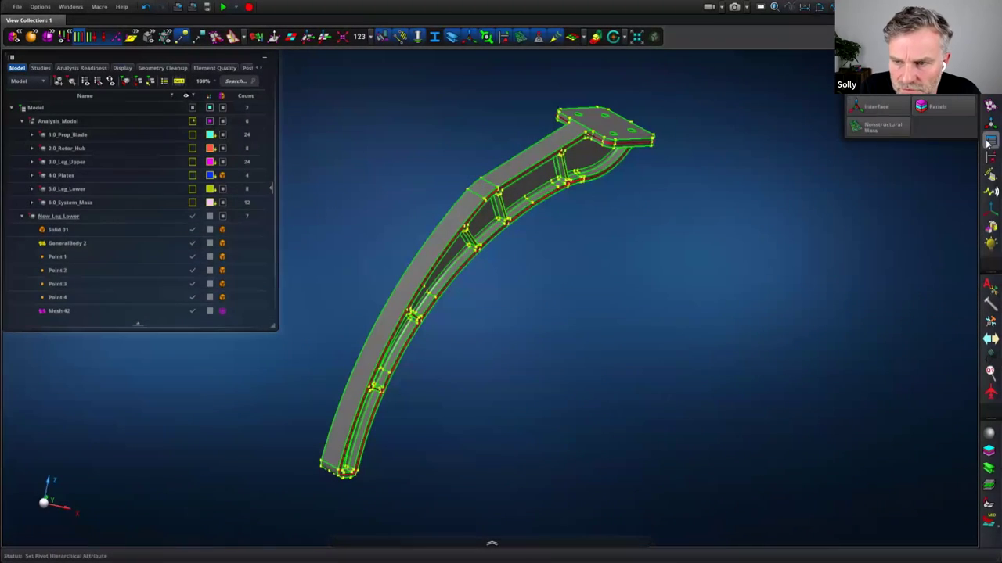
# Calculate and assign the general body's thicknesses from the leg solid with Auto-Thickness
pyautogui.click(989, 141)
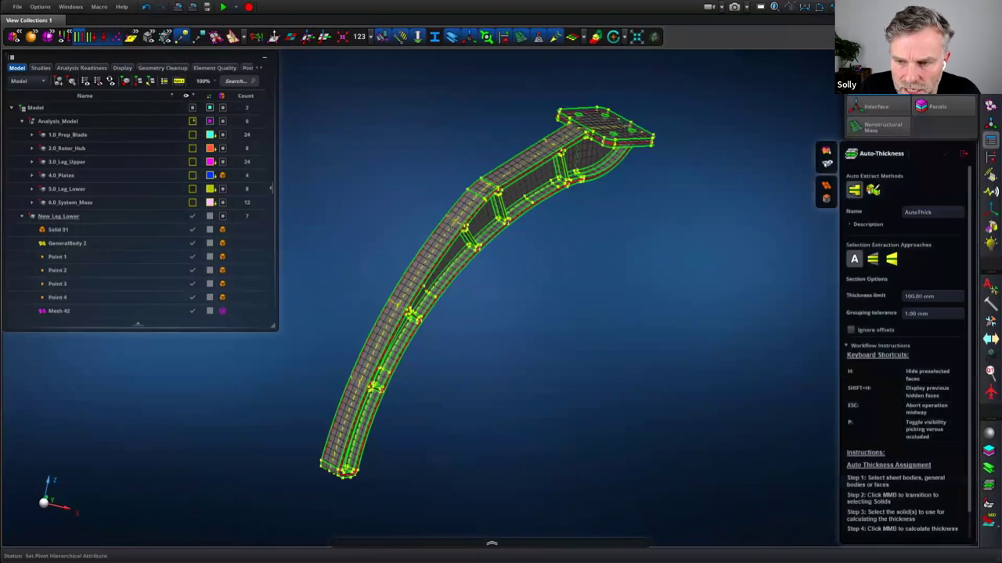
pyautogui.click(549, 197)
pyautogui.middleClick(633, 300)
pyautogui.click(548, 198)
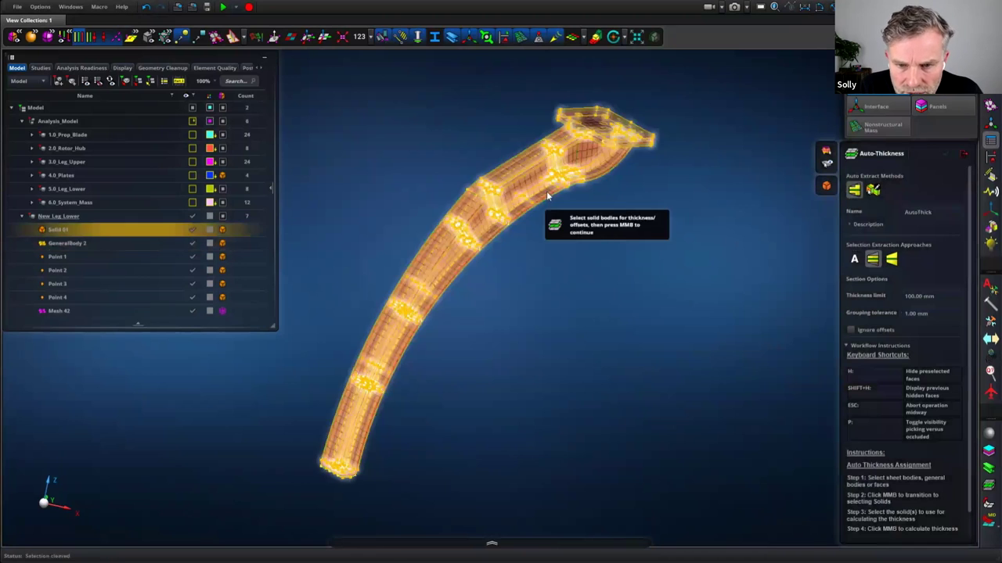
pyautogui.middleClick(608, 271)
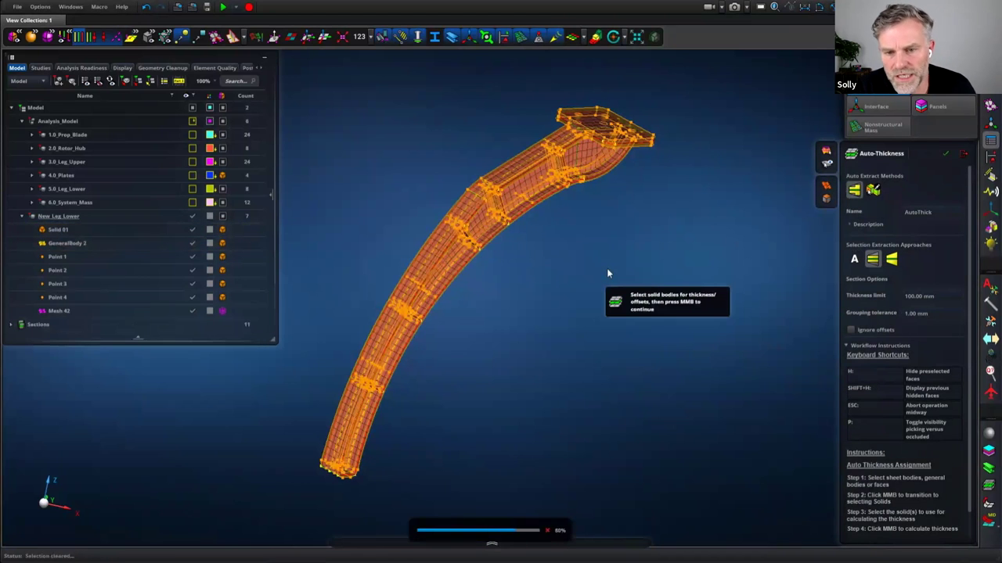
pyautogui.moveTo(562, 253); pyautogui.dragTo(590, 262, button='middle')
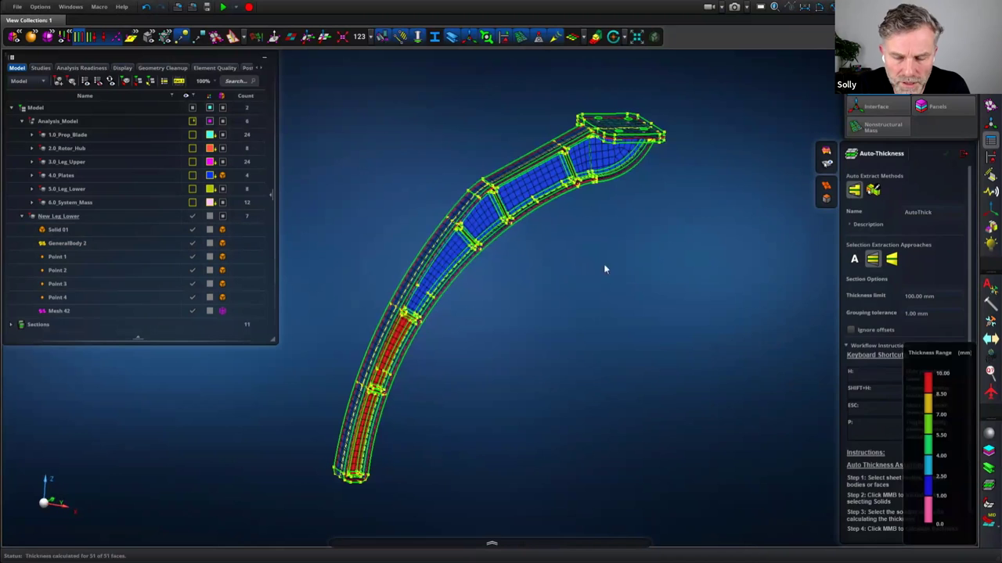
pyautogui.click(965, 155)
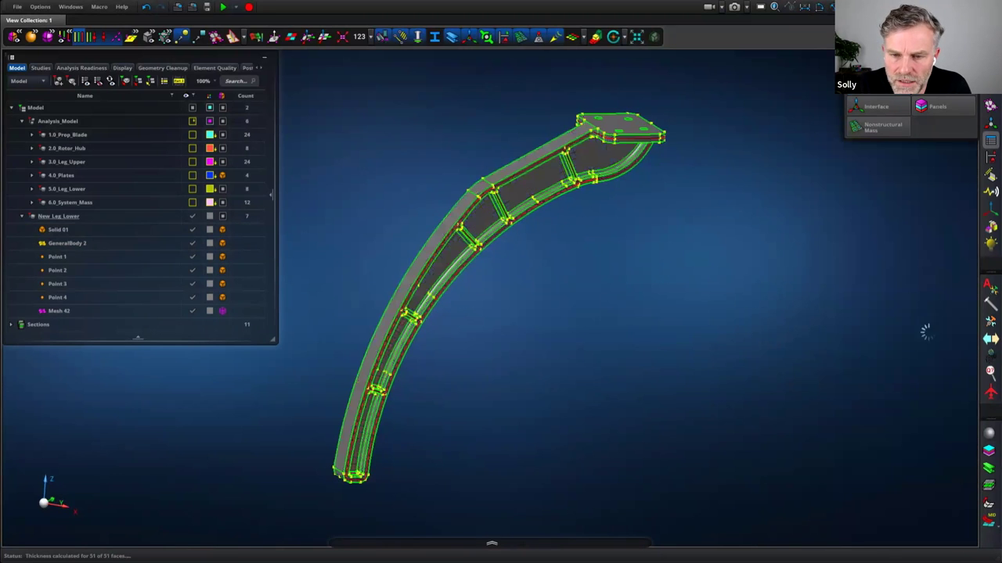
# Hide Solid 01 so that only the mid-surface body and its mesh are displayed
pyautogui.moveTo(605, 324); pyautogui.dragTo(600, 288, button='middle')
pyautogui.moveTo(600, 287); pyautogui.dragTo(673, 296, button='right')
pyautogui.scroll(2, 674, 300)
pyautogui.moveTo(674, 302); pyautogui.dragTo(682, 298, button='middle')
pyautogui.click(189, 230)
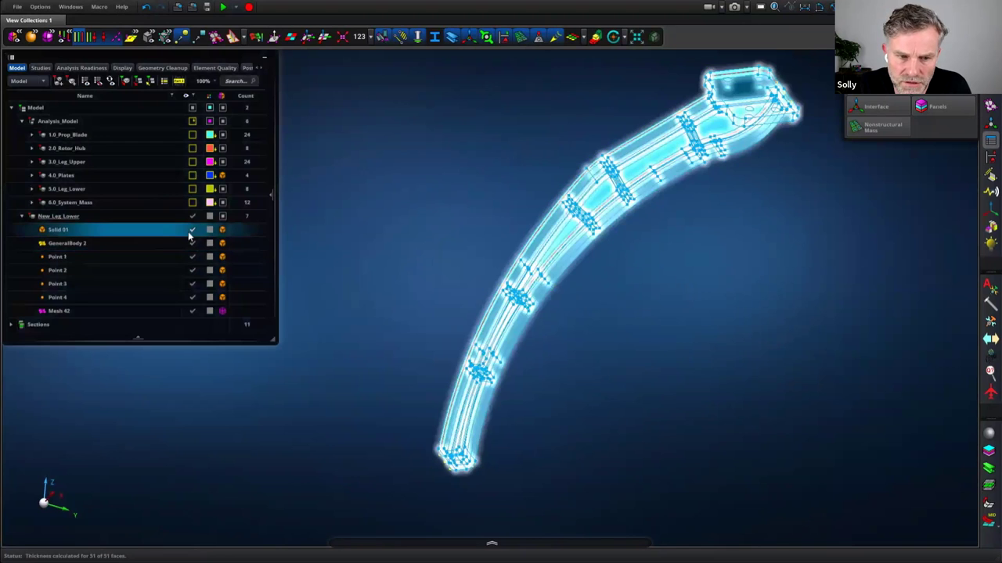
pyautogui.click(193, 230)
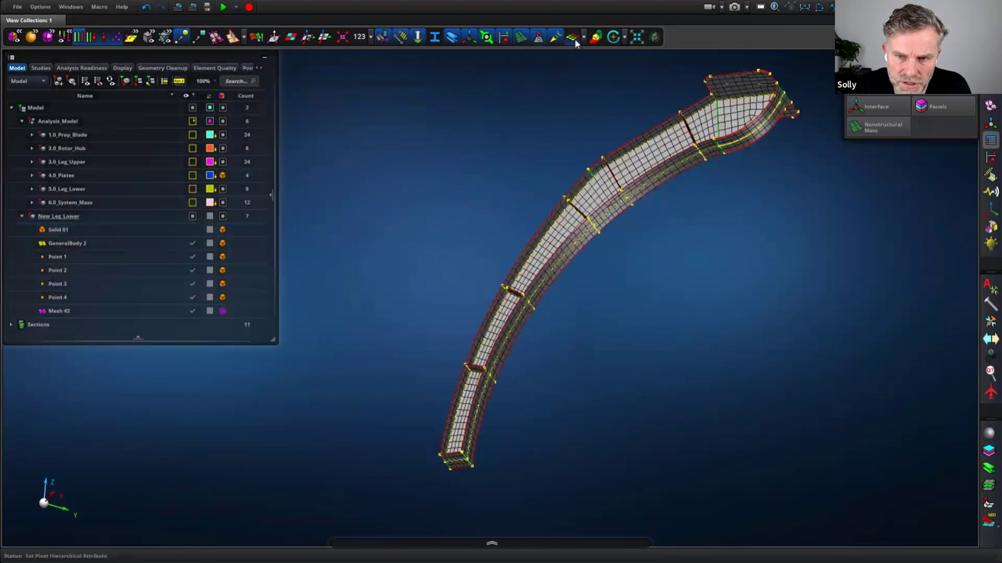
# Display the leg mesh's thickness as a colour range in 3D and 2D and examine the web, ribs and flanges
pyautogui.moveTo(699, 275); pyautogui.dragTo(636, 184, button='middle')
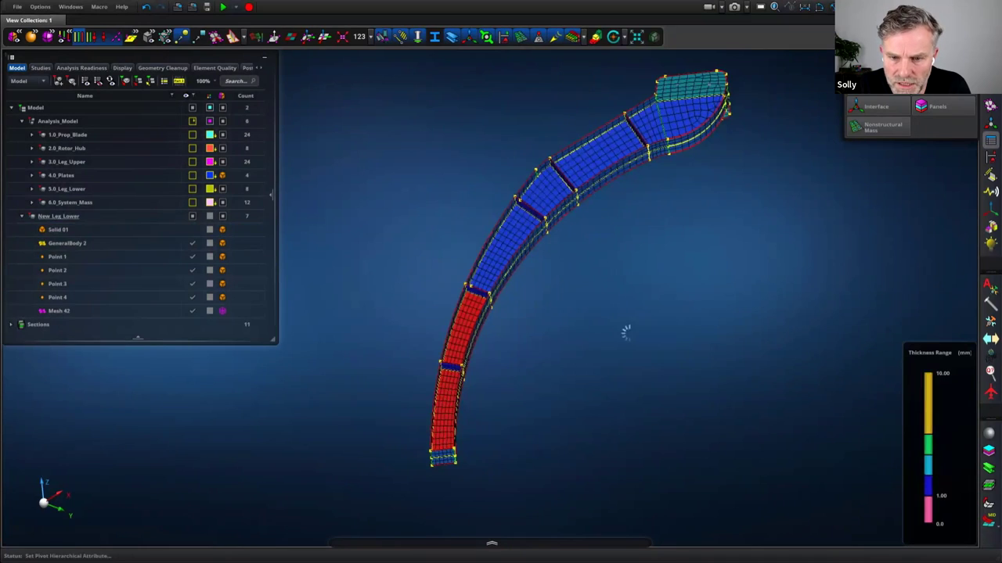
pyautogui.moveTo(599, 352)
pyautogui.mouseDown(button='middle')
pyautogui.moveTo(564, 353)
pyautogui.moveTo(568, 374)
pyautogui.mouseUp(button='middle')
pyautogui.moveTo(550, 359); pyautogui.dragTo(425, 222)
pyautogui.moveTo(667, 362); pyautogui.dragTo(687, 403, button='middle')
pyautogui.moveTo(683, 338); pyautogui.dragTo(694, 392, button='right')
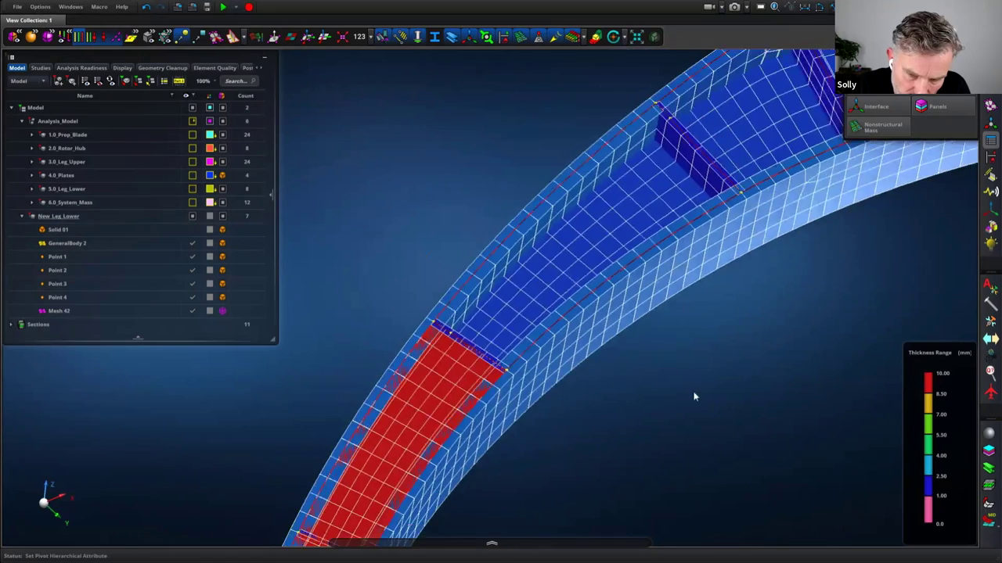
pyautogui.scroll(-5, 693, 383)
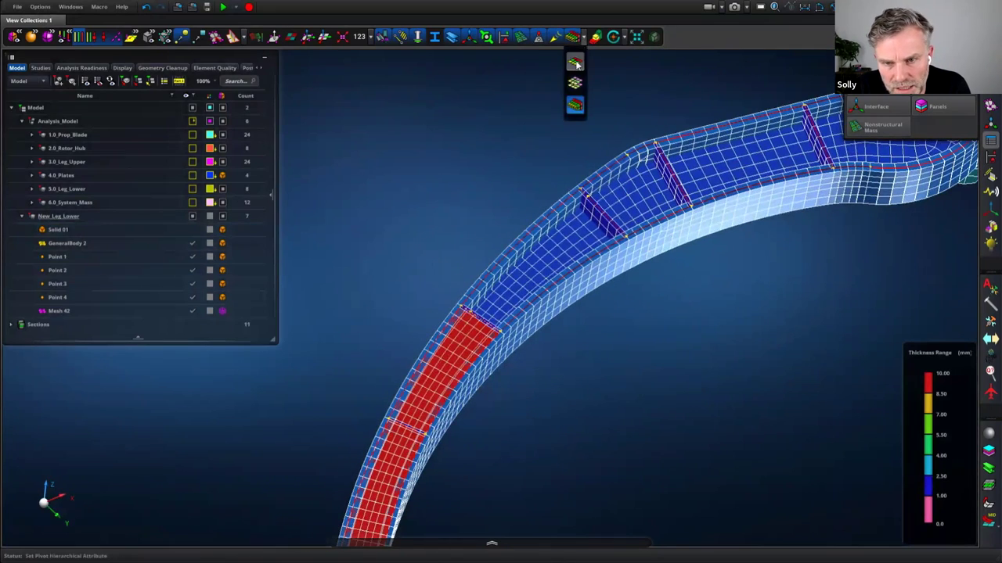
pyautogui.moveTo(455, 211); pyautogui.dragTo(456, 179, button='middle')
pyautogui.scroll(-3, 456, 179)
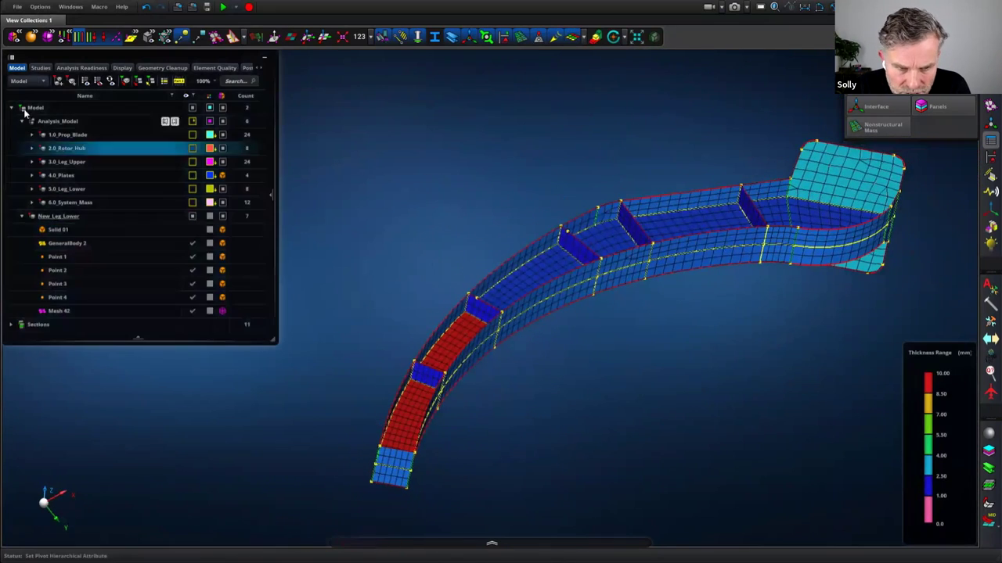
# Assign the AutoThick 7 section to the two web faces at the leg's narrow end
pyautogui.click(19, 106)
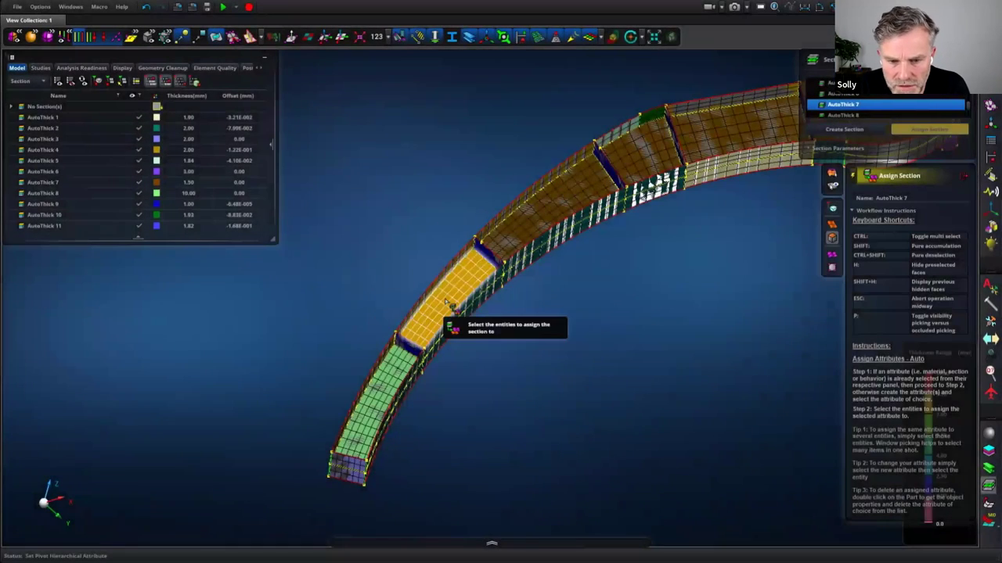
pyautogui.click(449, 304)
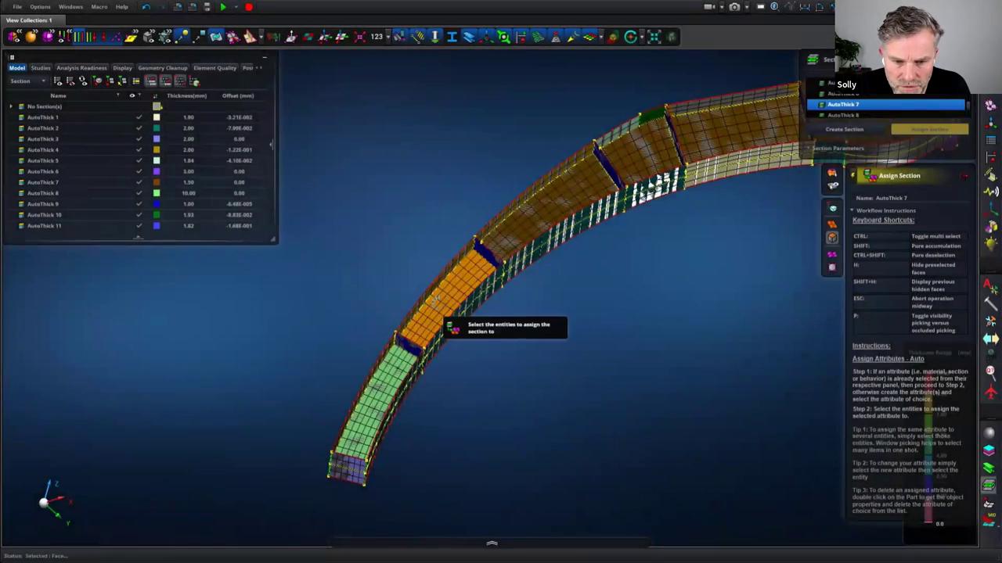
pyautogui.click(397, 377)
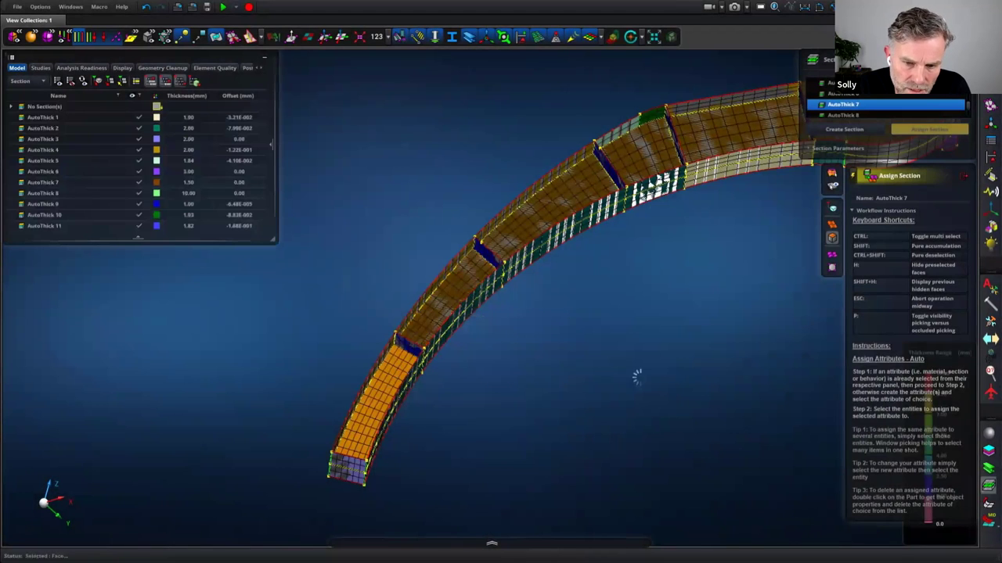
pyautogui.click(964, 177)
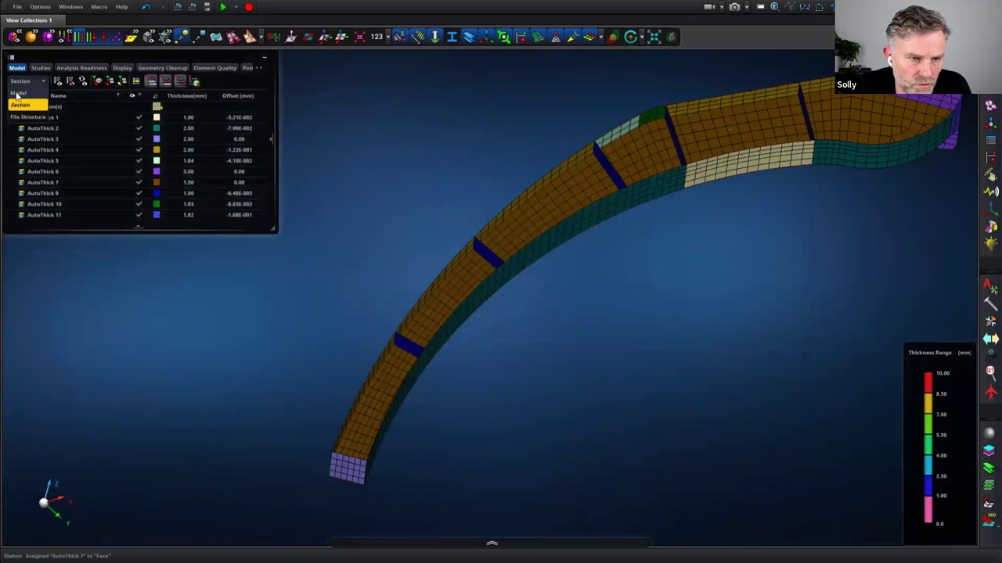
pyautogui.click(17, 94)
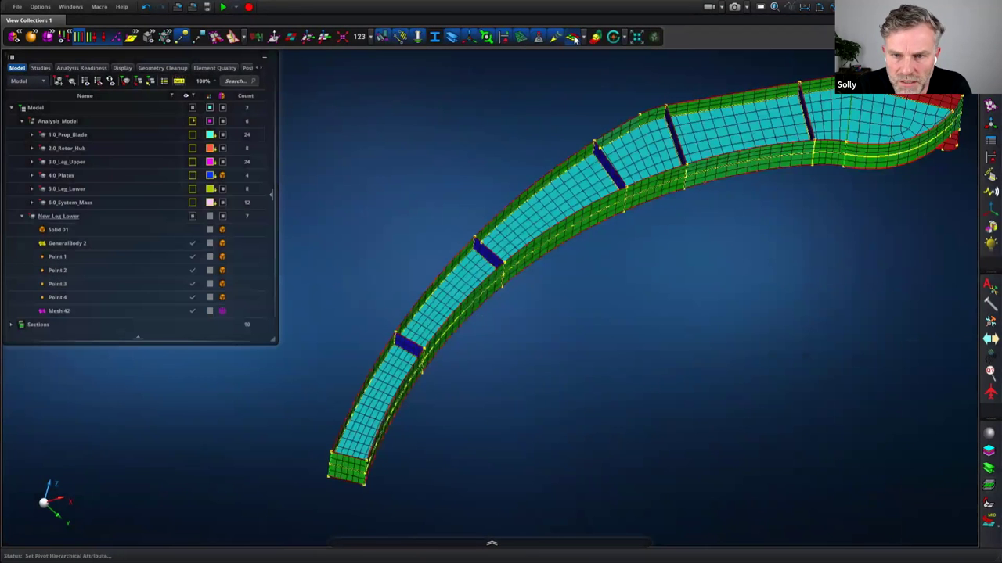
# Display the mesh's updated thickness colours in 3D and examine the leg from both sides
pyautogui.click(575, 38)
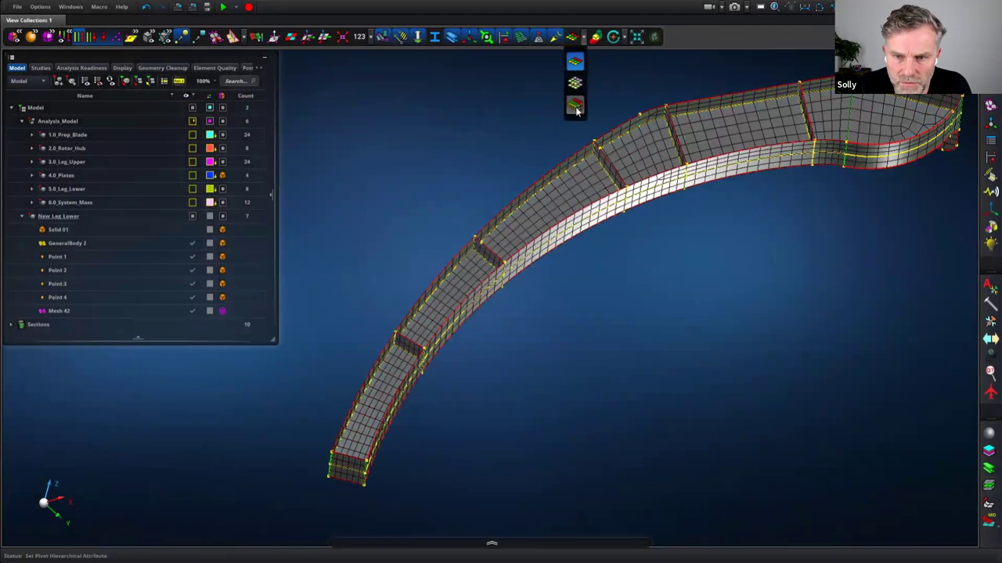
pyautogui.moveTo(669, 298); pyautogui.dragTo(644, 327, button='middle')
pyautogui.moveTo(643, 327); pyautogui.dragTo(473, 369, button='right')
pyautogui.moveTo(577, 361); pyautogui.dragTo(616, 340, button='middle')
pyautogui.moveTo(617, 340); pyautogui.dragTo(669, 330, button='right')
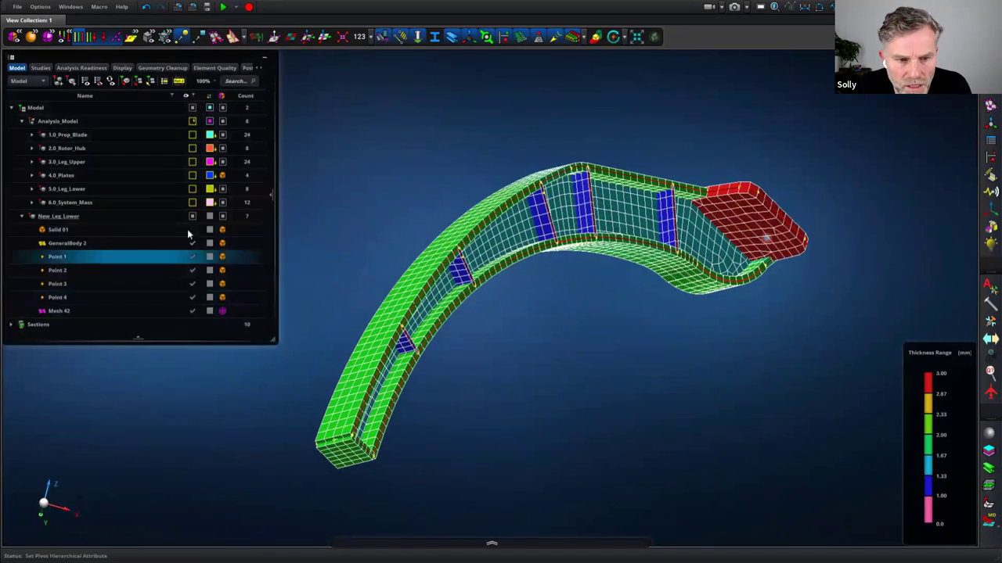
# Show Solid 01 over the 3D thickness display and compare the mesh's thickness with the solid along the leg
pyautogui.click(193, 230)
pyautogui.moveTo(317, 231); pyautogui.dragTo(315, 227)
pyautogui.moveTo(655, 388); pyautogui.dragTo(610, 358, button='middle')
pyautogui.moveTo(432, 203); pyautogui.dragTo(527, 366)
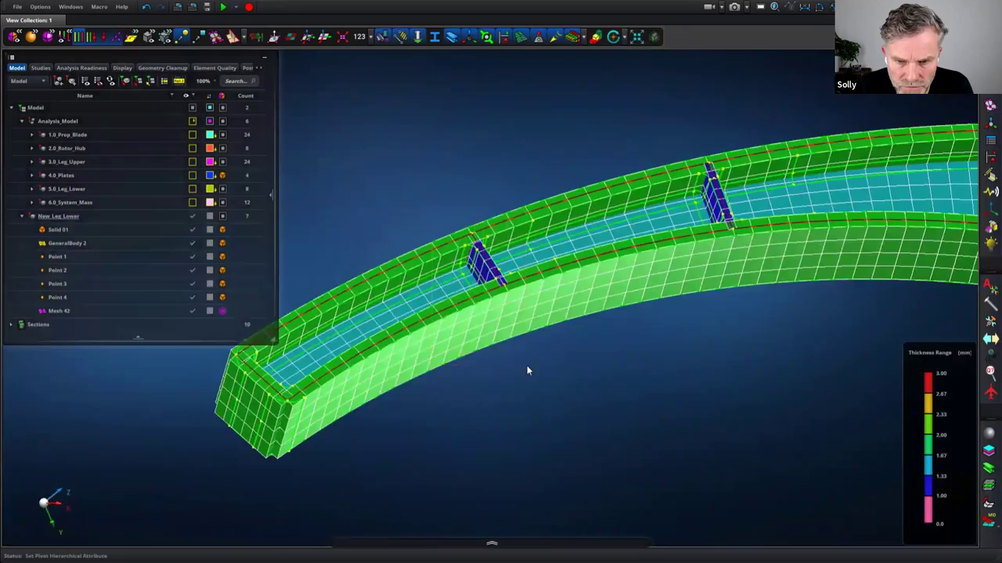
pyautogui.moveTo(632, 375); pyautogui.dragTo(638, 309, button='middle')
pyautogui.press('f')
pyautogui.moveTo(597, 165); pyautogui.dragTo(619, 152, button='middle')
pyautogui.moveTo(614, 197); pyautogui.dragTo(730, 348)
pyautogui.moveTo(761, 267); pyautogui.dragTo(718, 291, button='middle')
pyautogui.press('f')
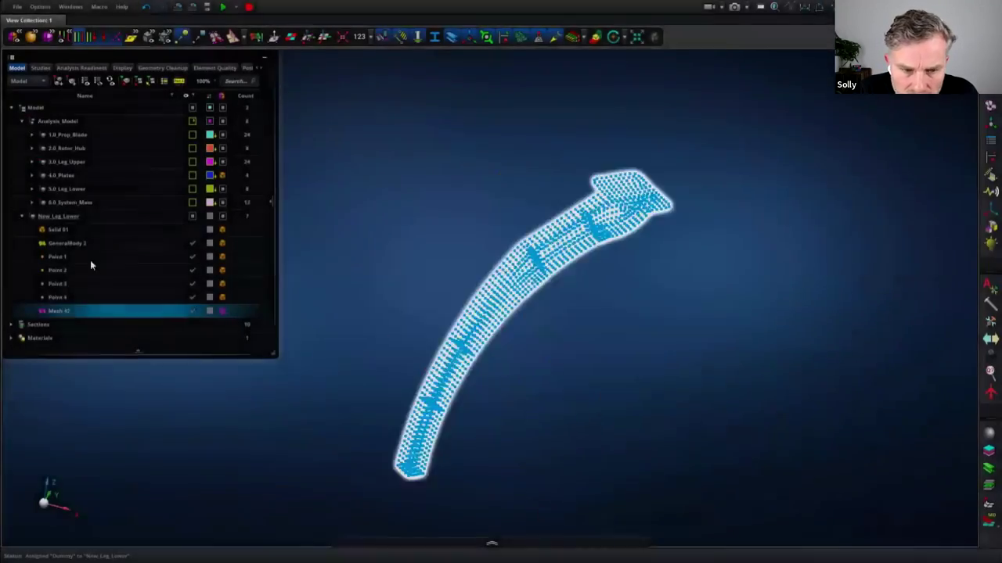
# Run an Analysis Readiness check on New_Leg_Lower and set its environment type to Normal Modes
pyautogui.click(63, 216)
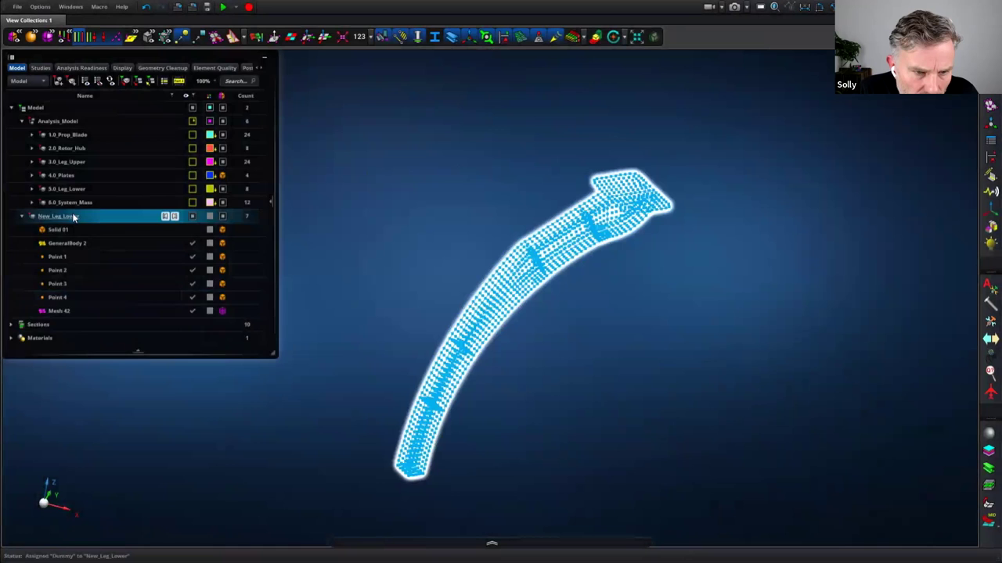
pyautogui.rightClick(73, 216)
pyautogui.click(100, 393)
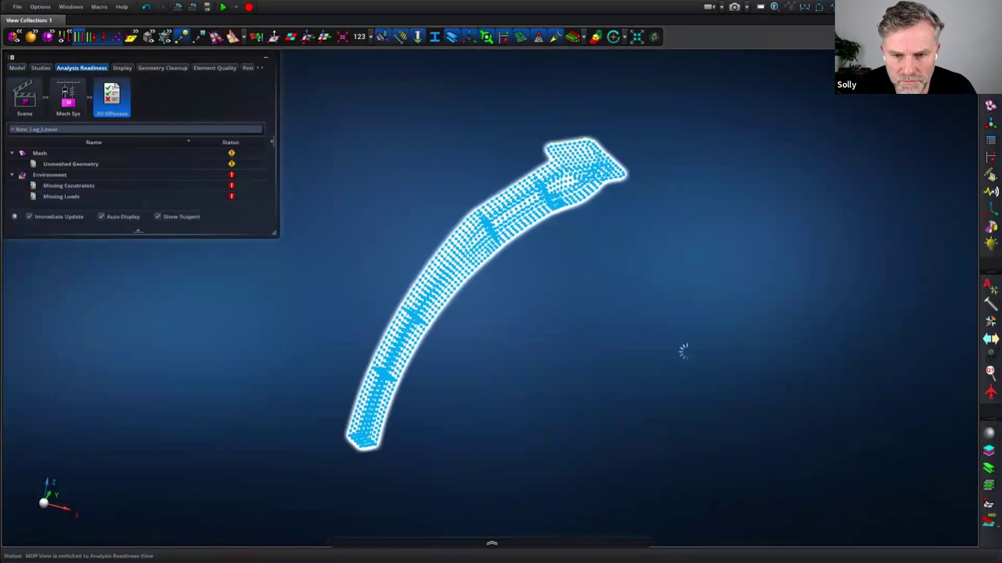
pyautogui.click(686, 355)
pyautogui.click(498, 545)
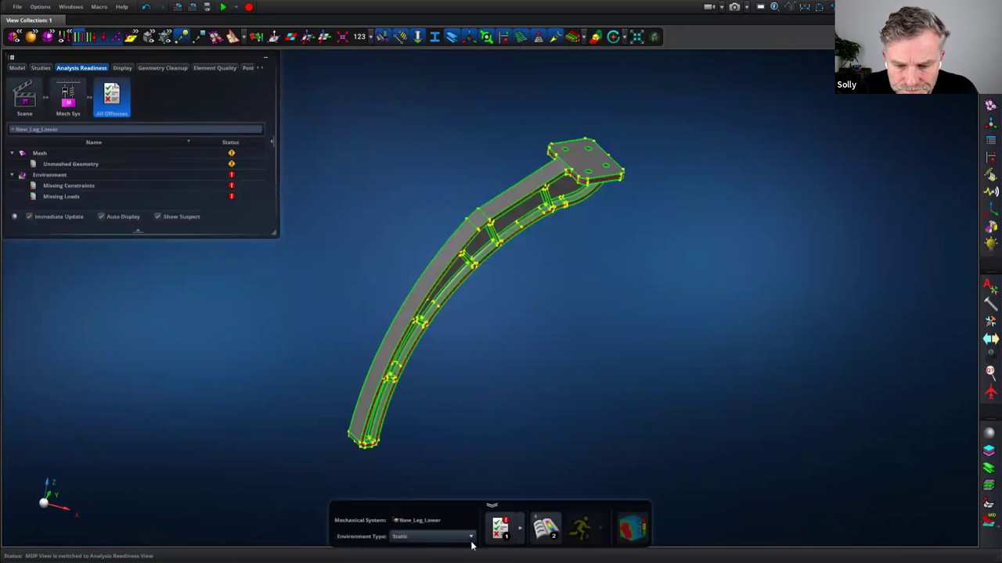
pyautogui.click(423, 487)
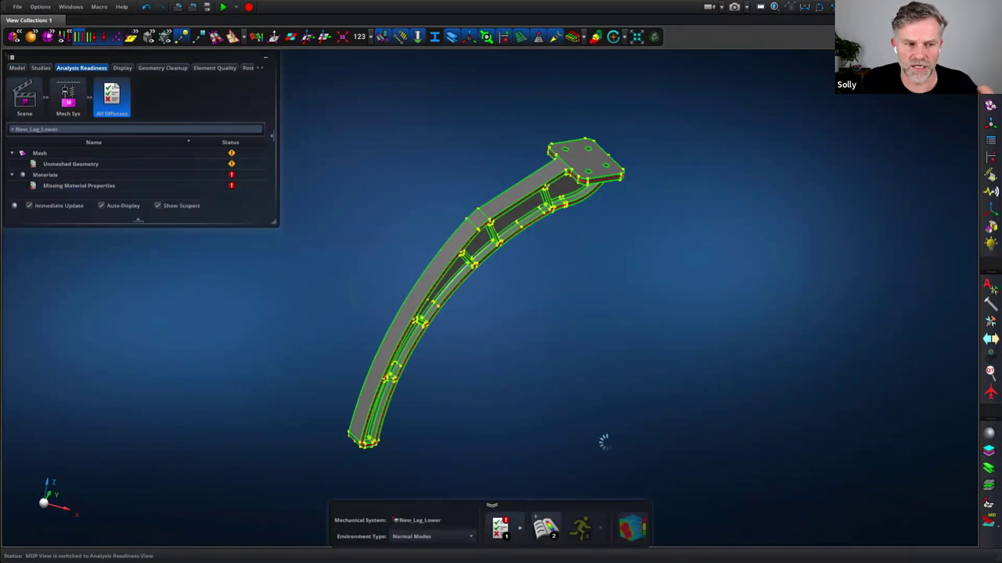
# Resolve the missing material properties of the Dummy material by adding a Mass model with a density of 2.70E-009 t/mm³
pyautogui.doubleClick(90, 187)
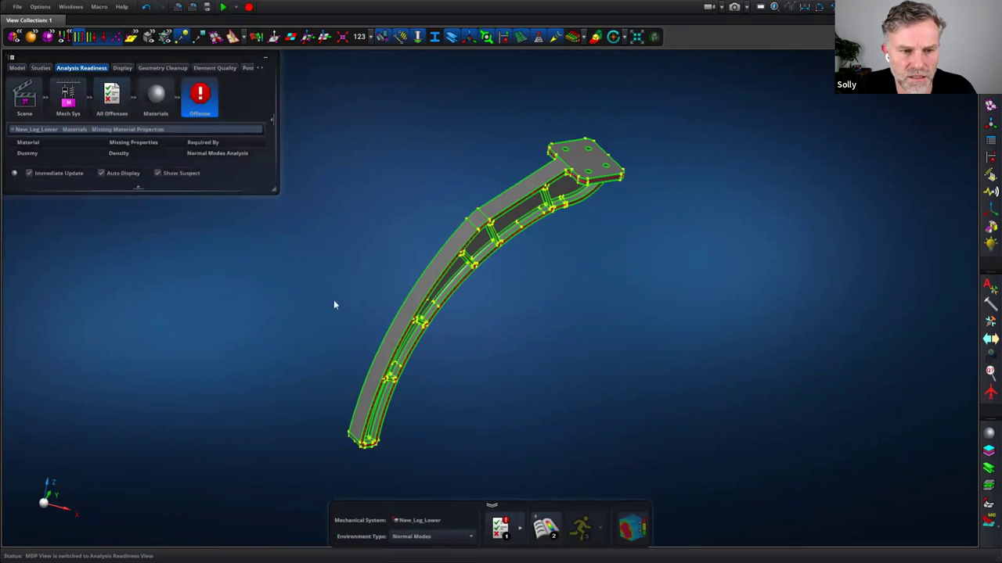
pyautogui.click(34, 154)
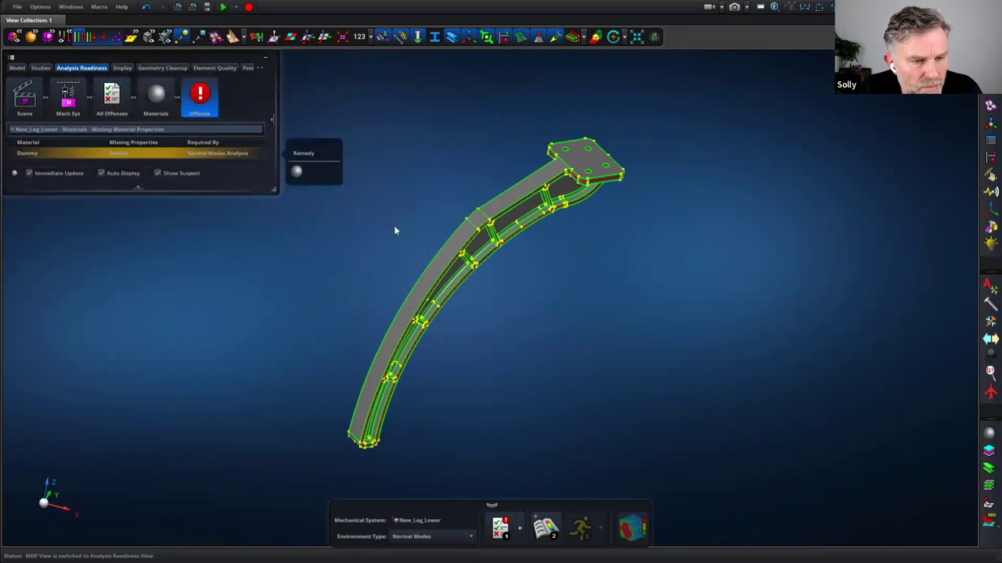
pyautogui.click(297, 172)
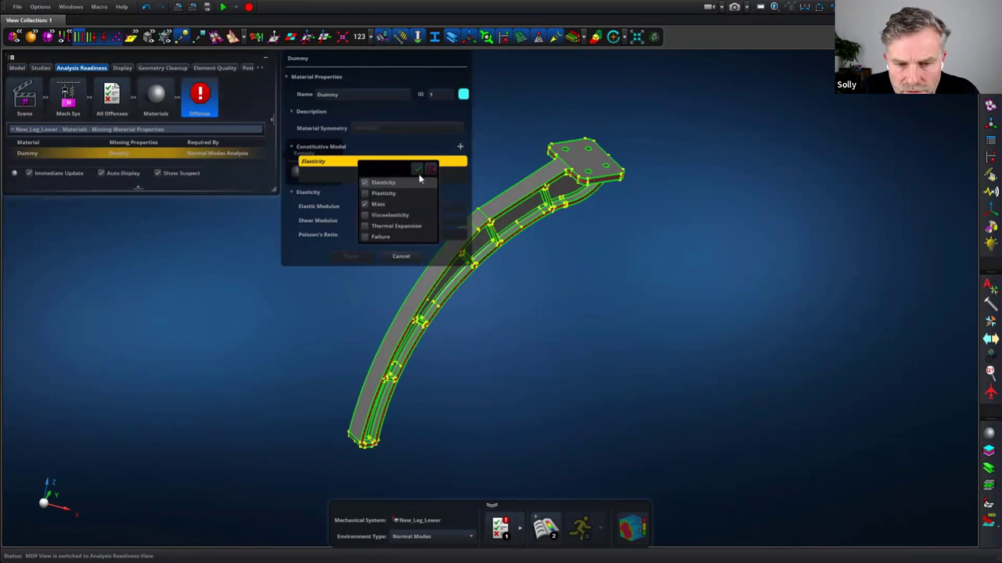
pyautogui.click(417, 169)
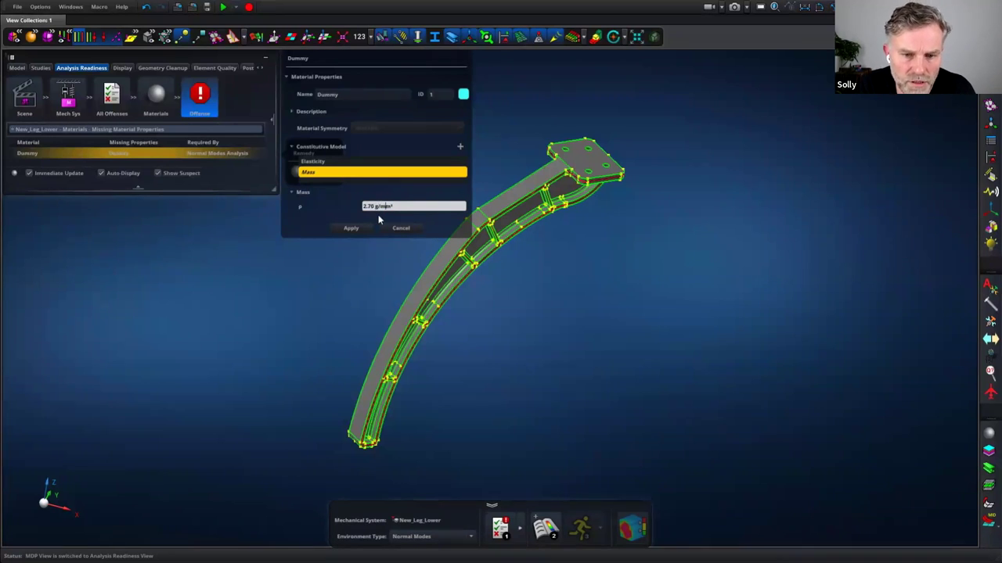
pyautogui.press('Return')
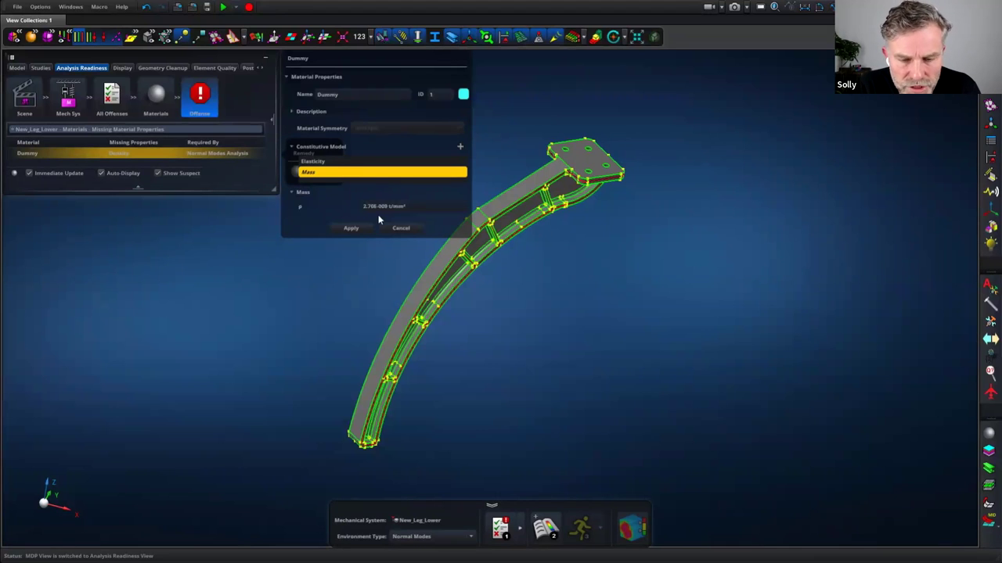
pyautogui.click(356, 229)
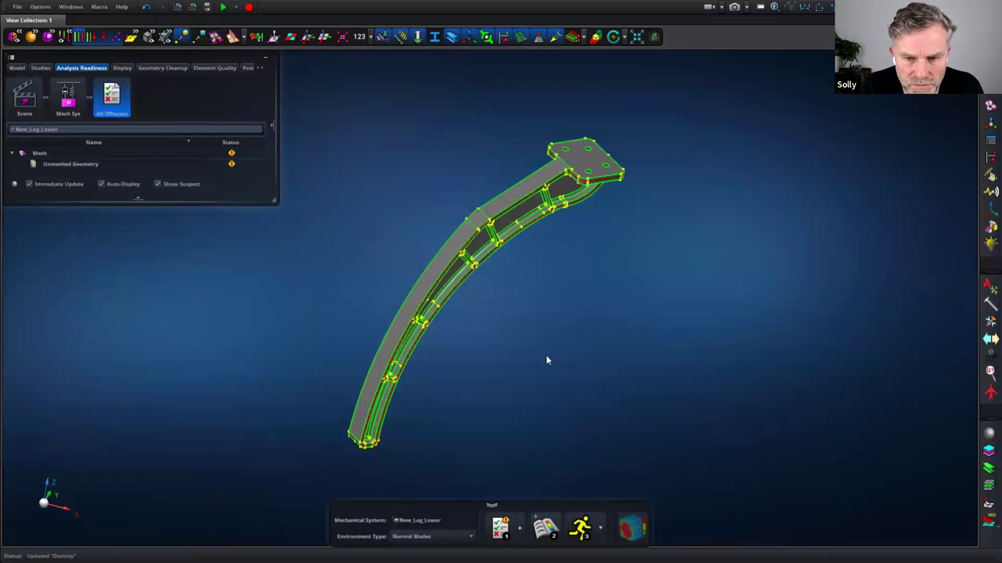
# Run the normal modes analysis of New_Leg_Lower and view the shapes of modes 8, 9 and 10
pyautogui.click(581, 530)
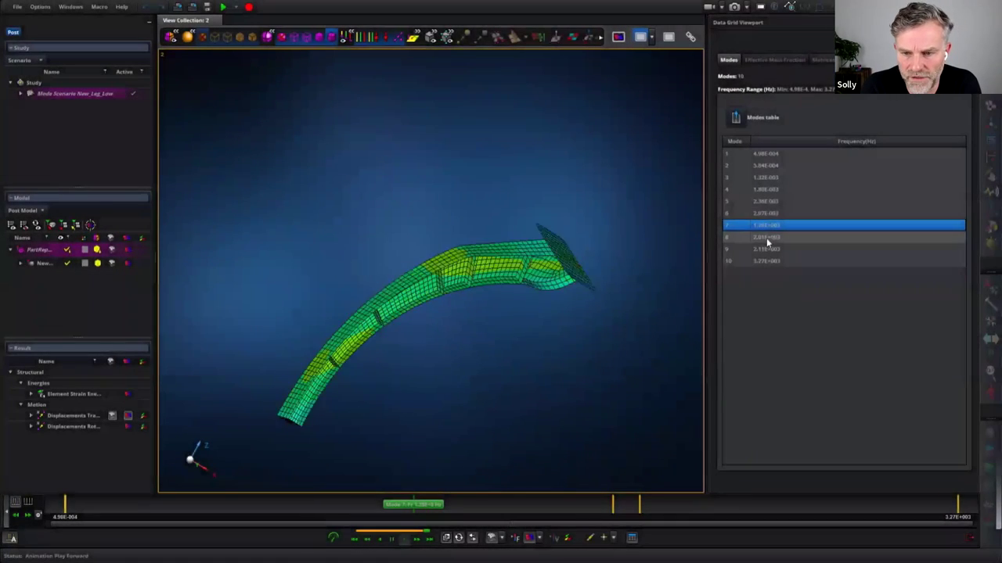
pyautogui.click(766, 237)
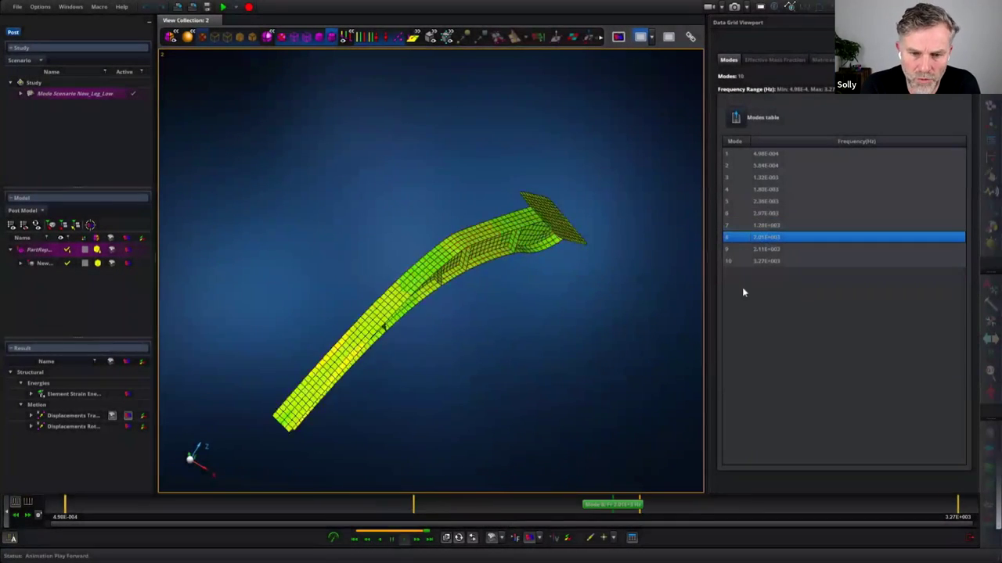
pyautogui.click(767, 249)
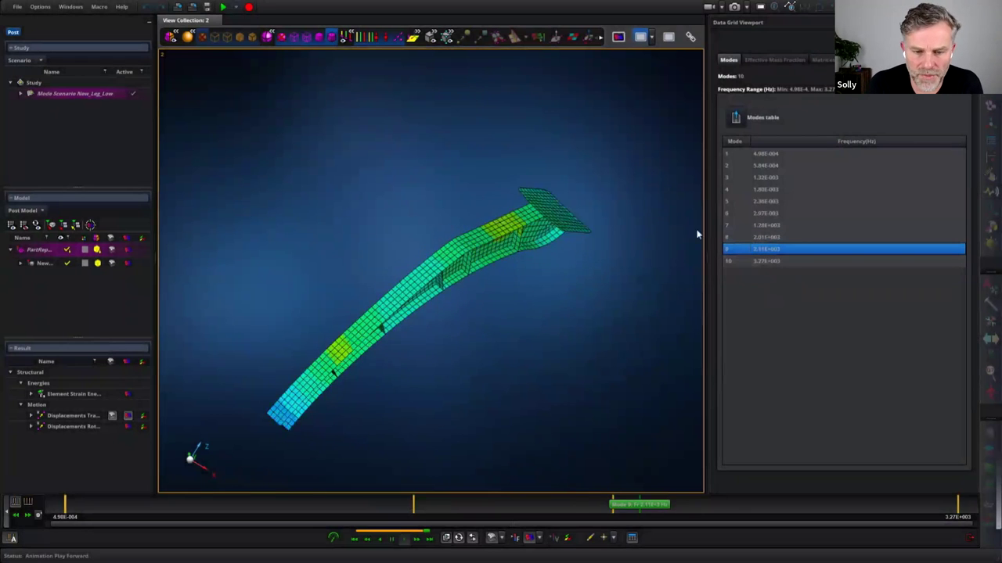
pyautogui.click(758, 260)
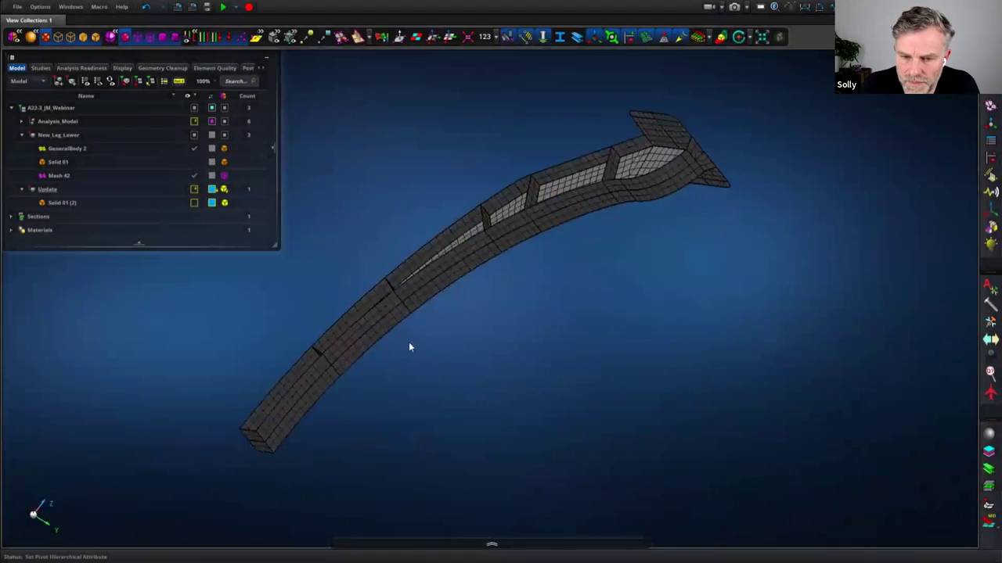
# Examine the leg's mesh and compare it with Solid 01, leaving the solid hidden again
pyautogui.moveTo(409, 342); pyautogui.dragTo(474, 400, button='middle')
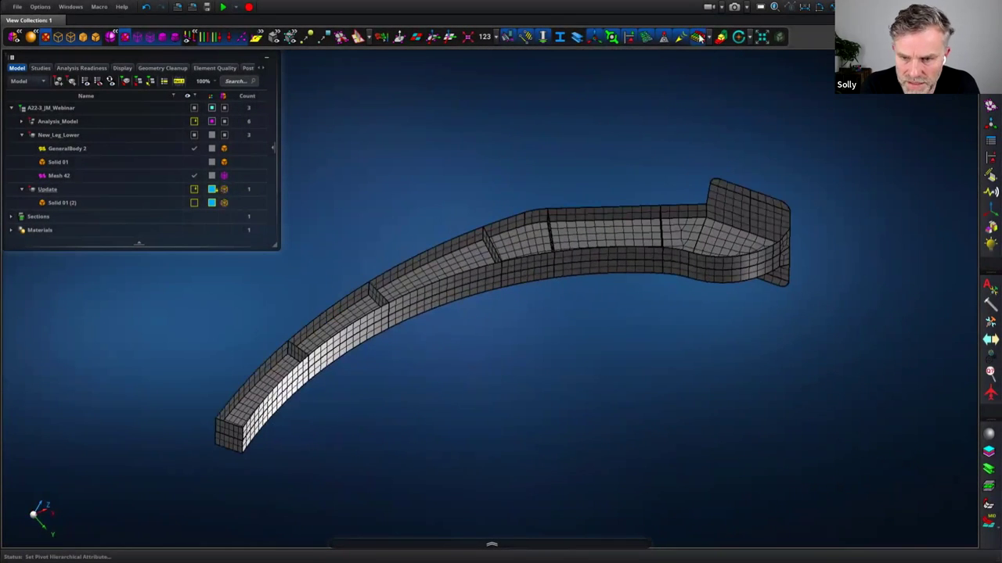
pyautogui.click(699, 37)
pyautogui.moveTo(643, 115); pyautogui.dragTo(653, 93, button='middle')
pyautogui.click(699, 36)
pyautogui.moveTo(597, 134); pyautogui.dragTo(588, 156, button='middle')
pyautogui.scroll(1, 589, 156)
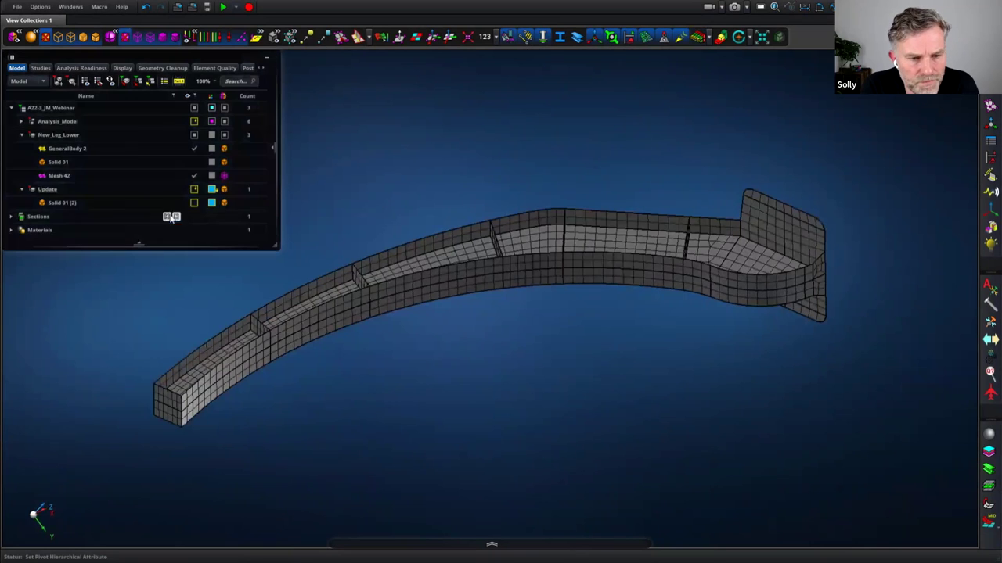
pyautogui.click(194, 162)
pyautogui.moveTo(680, 192); pyautogui.dragTo(707, 185, button='middle')
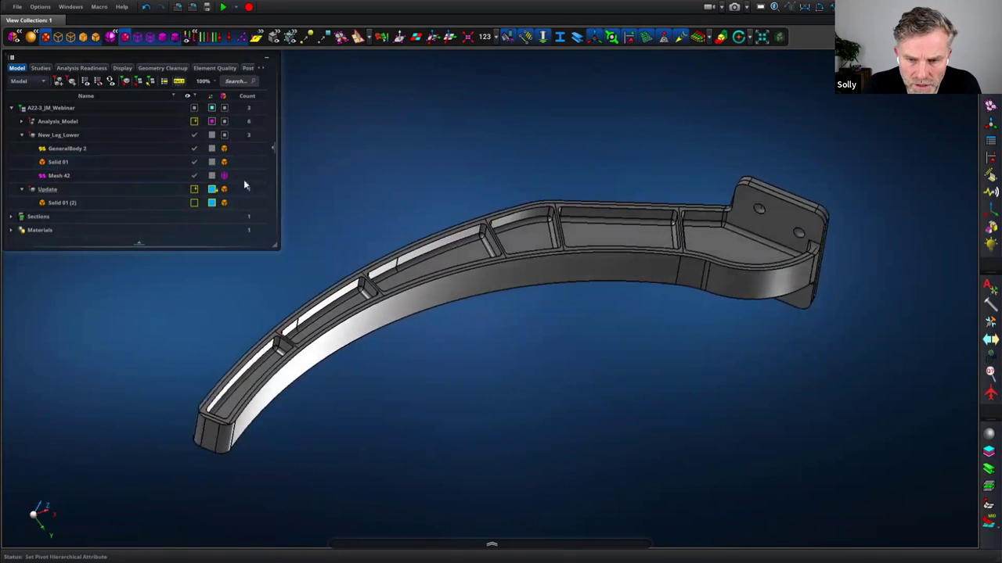
pyautogui.click(194, 162)
pyautogui.moveTo(621, 141); pyautogui.dragTo(612, 145, button='middle')
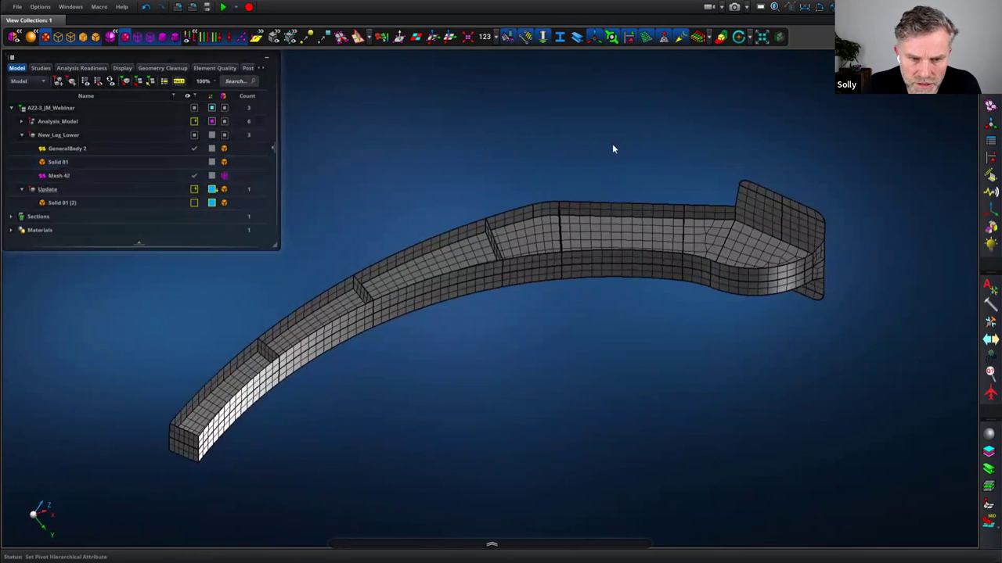
# Show the Update part over the mesh, then isolate it to examine the rectangular cutout in its web
pyautogui.click(193, 190)
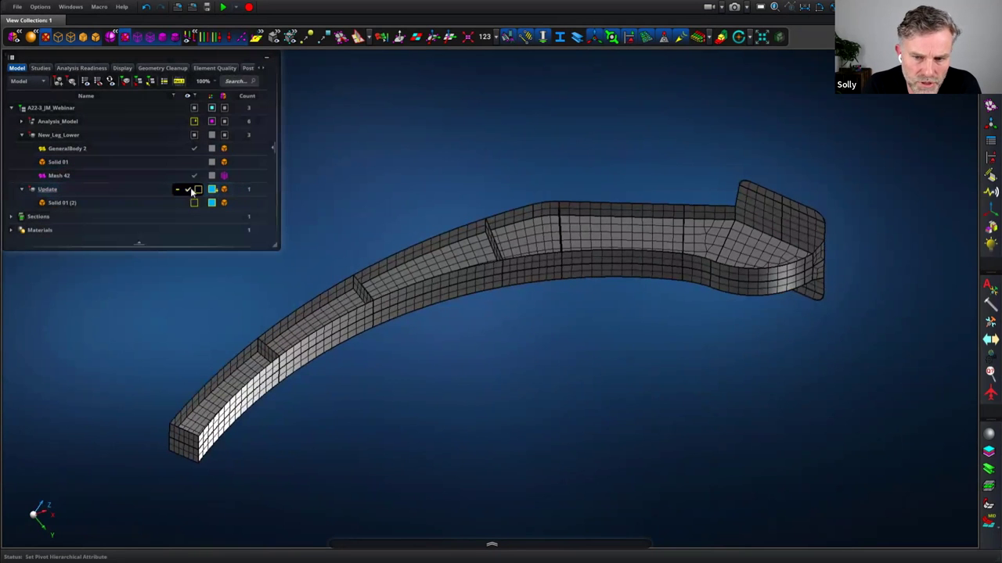
pyautogui.moveTo(514, 147); pyautogui.dragTo(701, 339, button='middle')
pyautogui.moveTo(622, 153); pyautogui.dragTo(604, 163, button='middle')
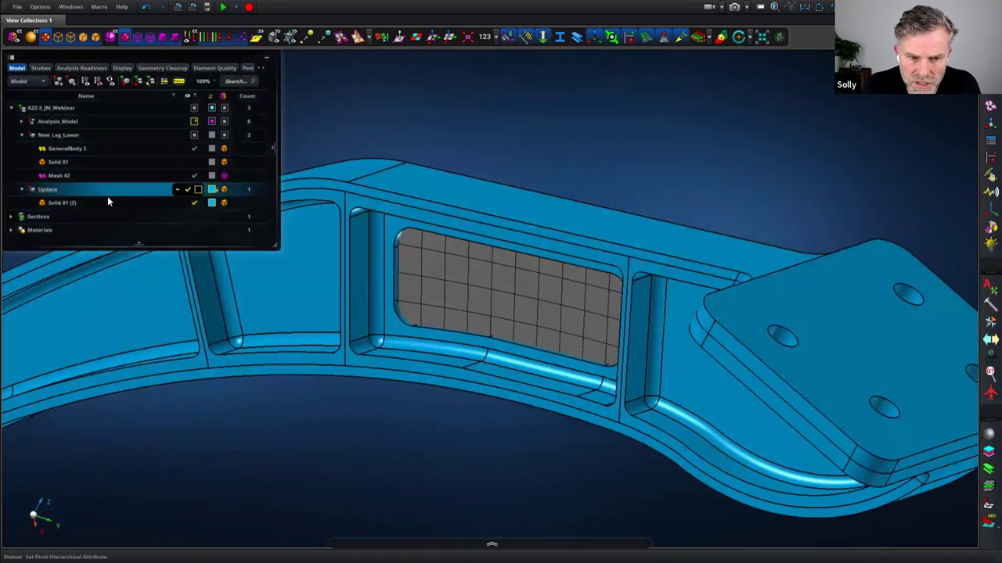
pyautogui.rightClick(98, 192)
pyautogui.click(122, 281)
pyautogui.moveTo(612, 144); pyautogui.dragTo(581, 119, button='middle')
pyautogui.scroll(-2, 581, 119)
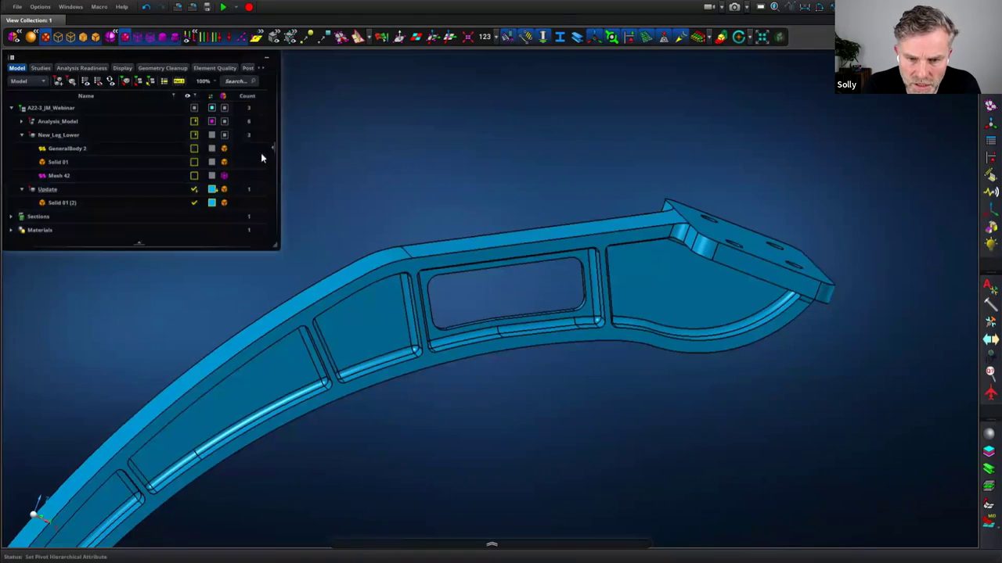
# Show GeneralBody 2 and Mesh 42 with the Update part, and render the Update solid shaded with edges and more transparent
pyautogui.click(194, 150)
pyautogui.click(193, 177)
pyautogui.moveTo(443, 180); pyautogui.dragTo(442, 143, button='middle')
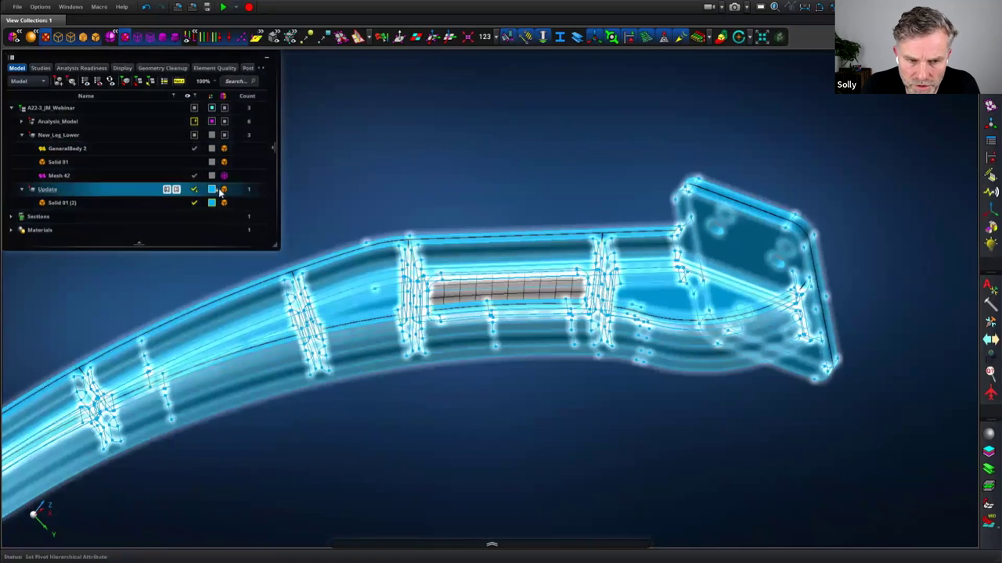
pyautogui.click(225, 190)
pyautogui.click(297, 229)
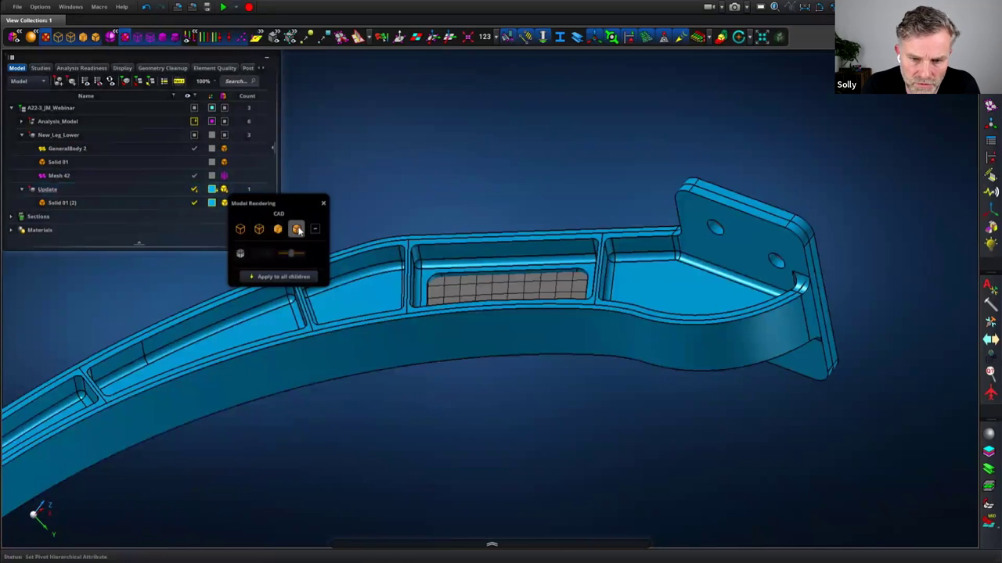
pyautogui.click(240, 254)
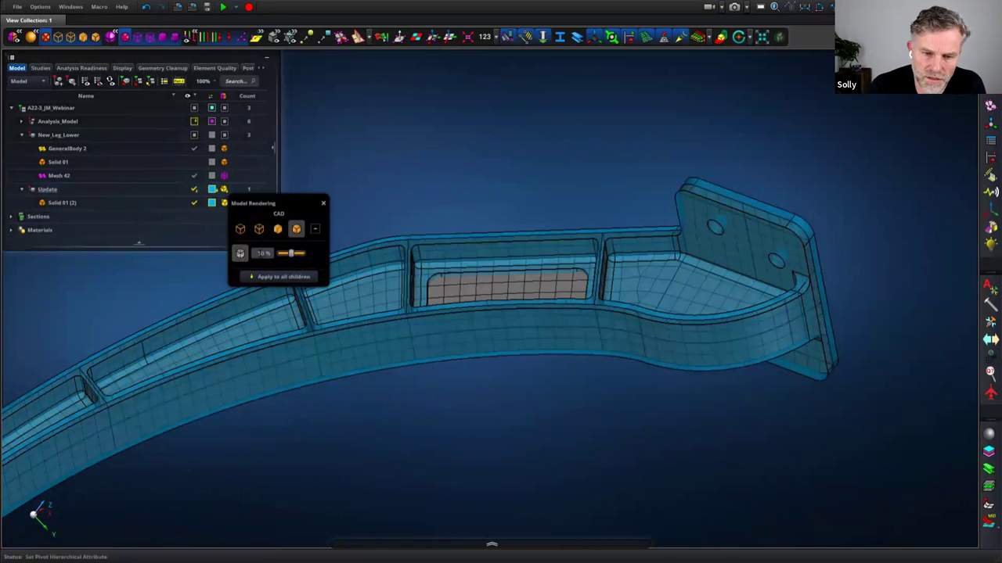
pyautogui.press('Return')
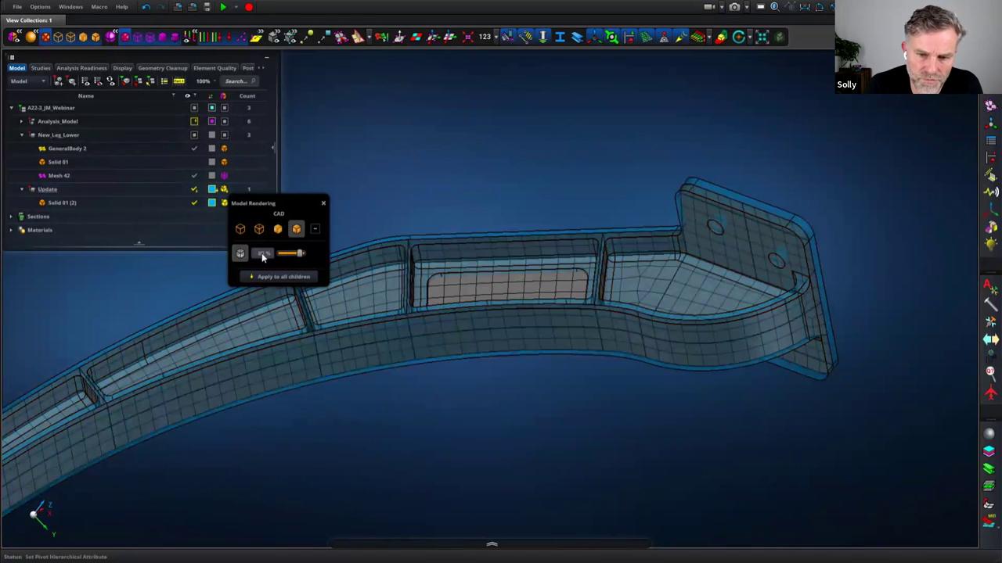
pyautogui.moveTo(529, 227); pyautogui.dragTo(513, 178, button='middle')
pyautogui.moveTo(656, 382); pyautogui.dragTo(671, 410, button='right')
pyautogui.moveTo(678, 226); pyautogui.dragTo(687, 170, button='middle')
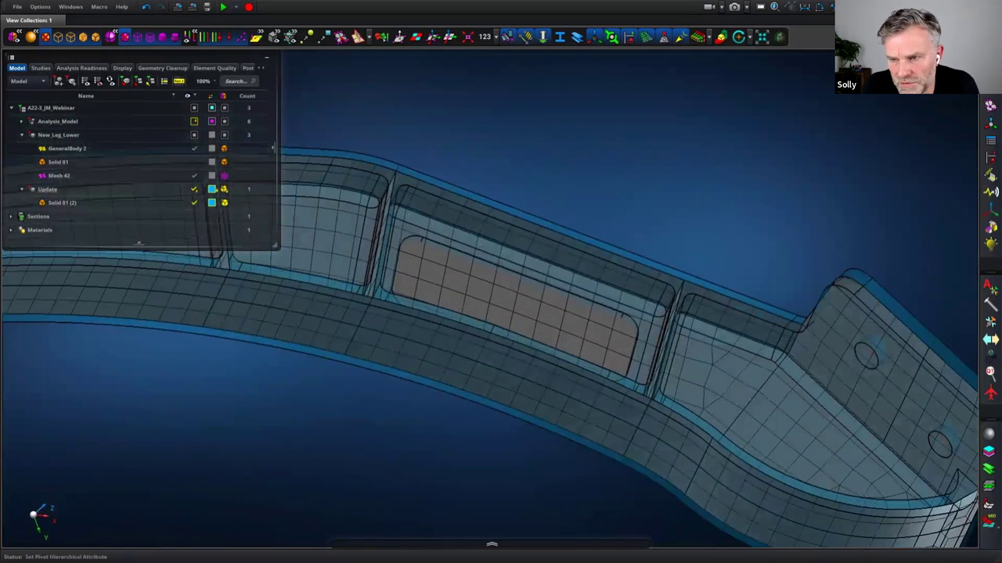
# Split the mid-surface web face between the two ribs using the inner side faces of the Update solid's rectangular cutout
pyautogui.click(991, 88)
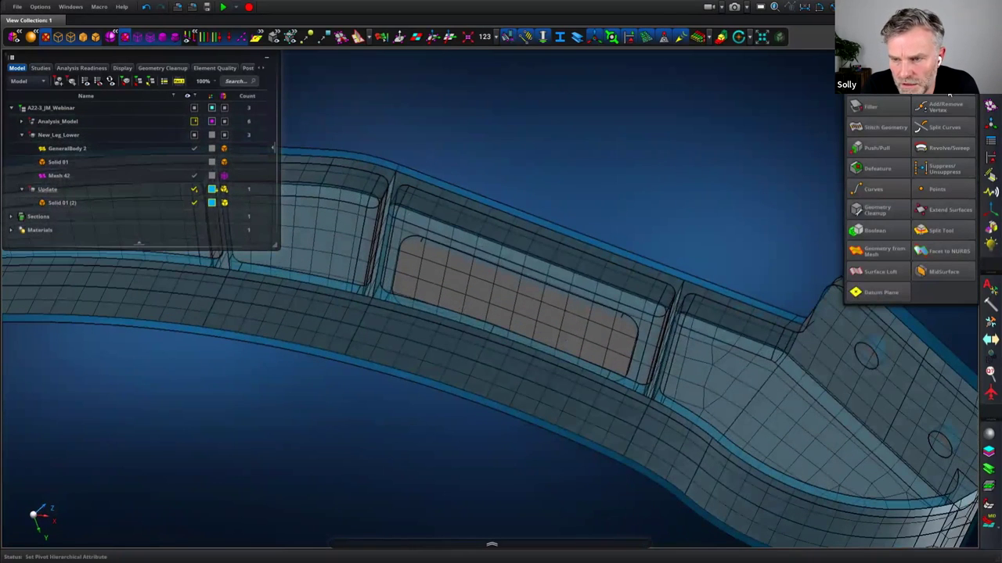
pyautogui.click(529, 320)
pyautogui.middleClick(597, 202)
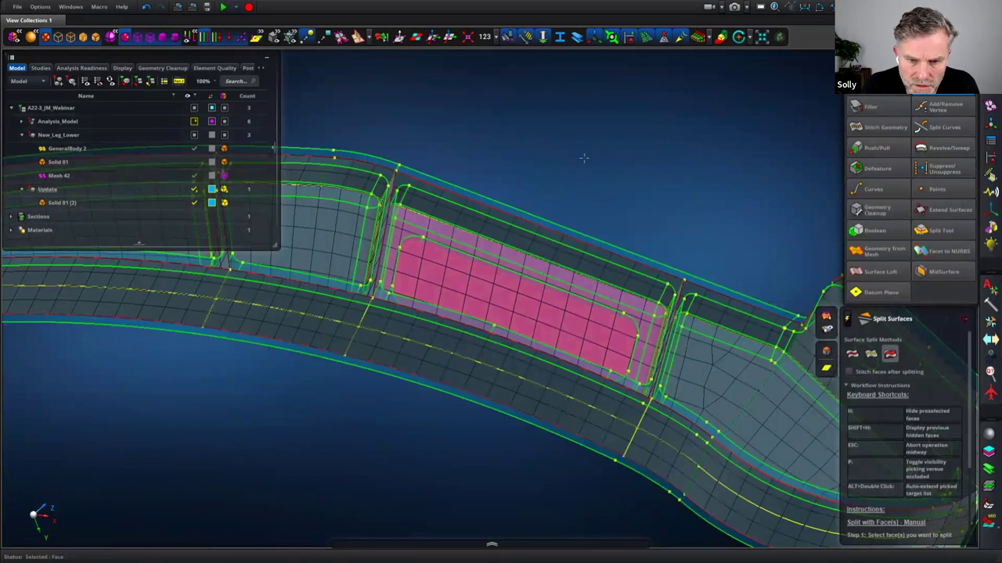
pyautogui.scroll(5, 419, 249)
pyautogui.moveTo(418, 249)
pyautogui.mouseDown(button='middle')
pyautogui.moveTo(403, 252)
pyautogui.moveTo(413, 235)
pyautogui.mouseUp(button='middle')
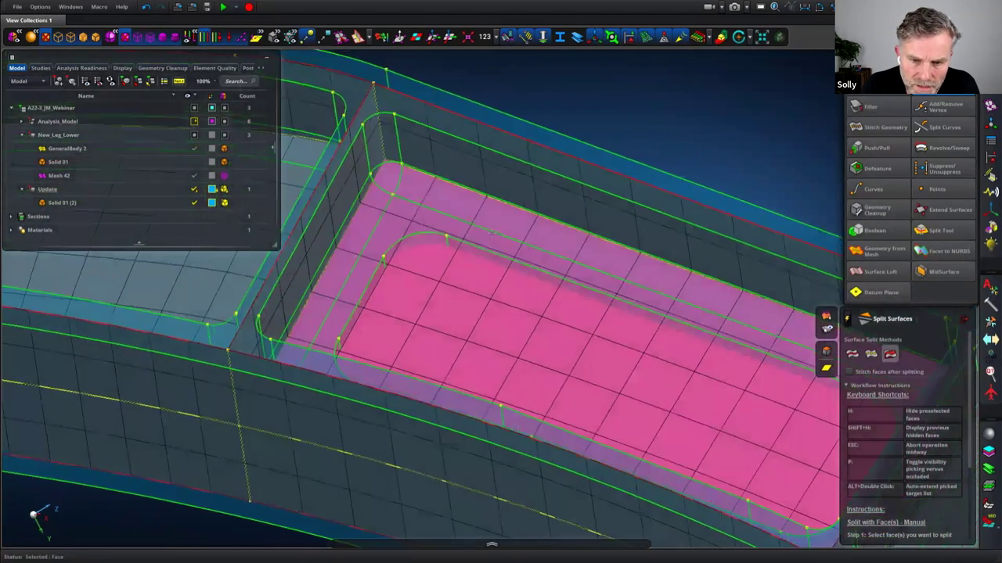
pyautogui.click(428, 239)
pyautogui.rightClick(428, 239)
pyautogui.click(463, 276)
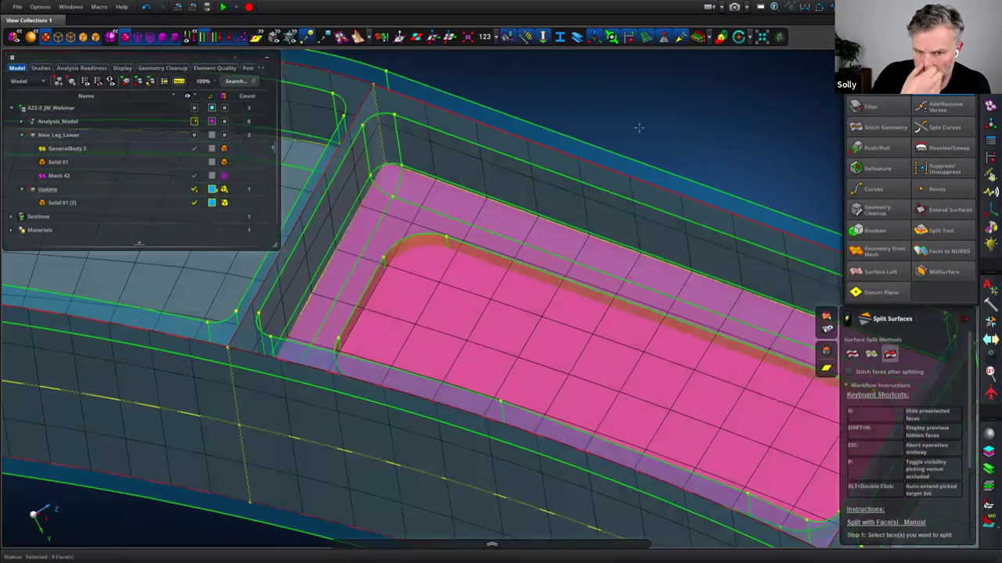
pyautogui.moveTo(648, 125); pyautogui.dragTo(671, 149, button='middle')
pyautogui.middleClick(671, 148)
pyautogui.scroll(-5, 665, 135)
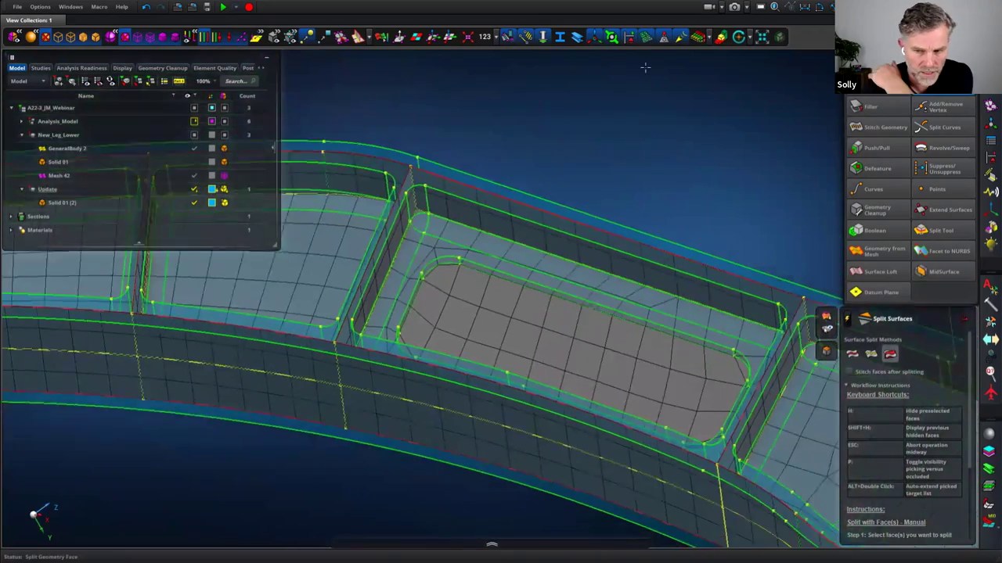
# Hide the Update part and delete the web face inside the split cutout outline
pyautogui.moveTo(655, 172); pyautogui.dragTo(728, 180, button='middle')
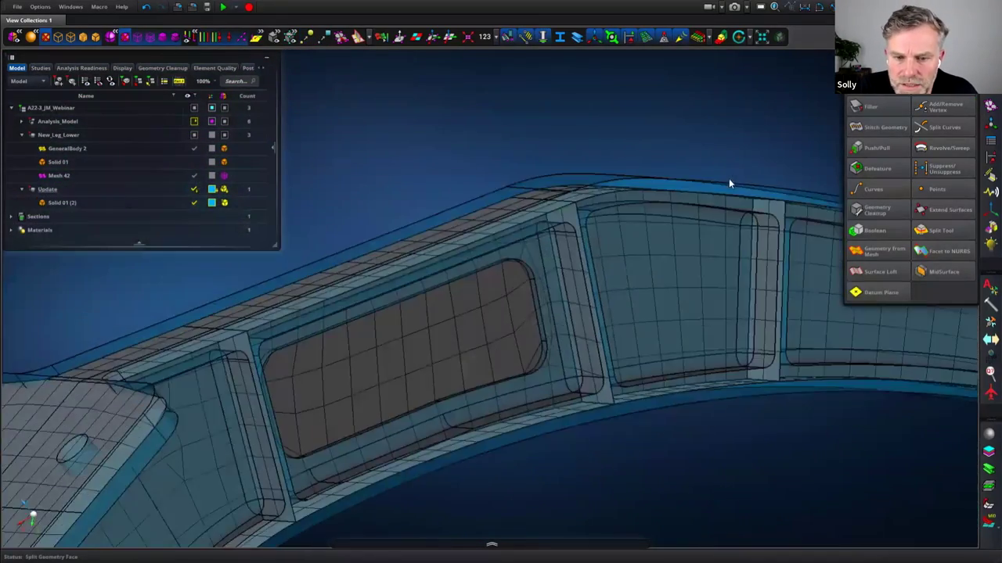
pyautogui.scroll(-4, 728, 180)
pyautogui.click(194, 189)
pyautogui.moveTo(538, 183); pyautogui.dragTo(335, 194, button='middle')
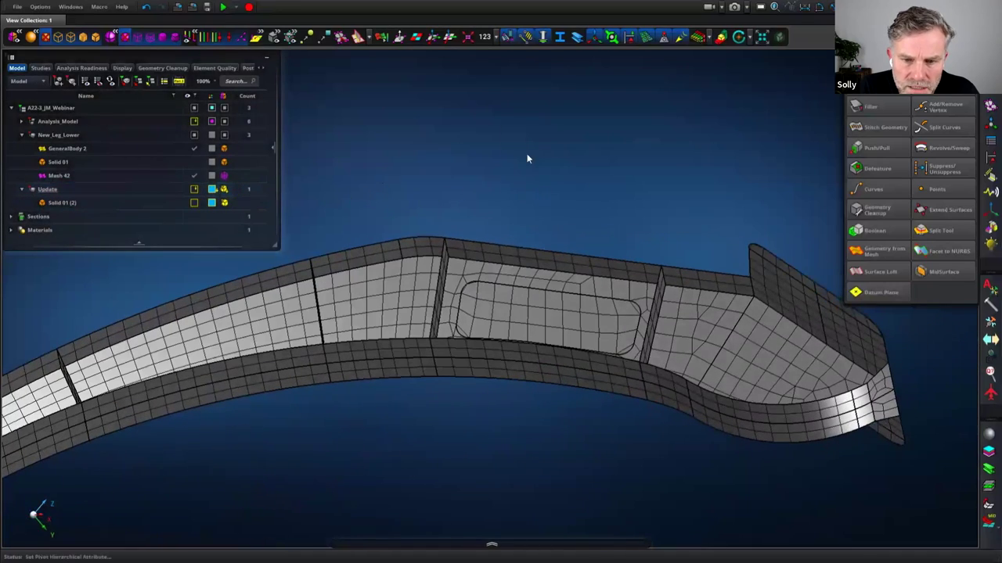
pyautogui.rightClick(526, 159)
pyautogui.click(448, 179)
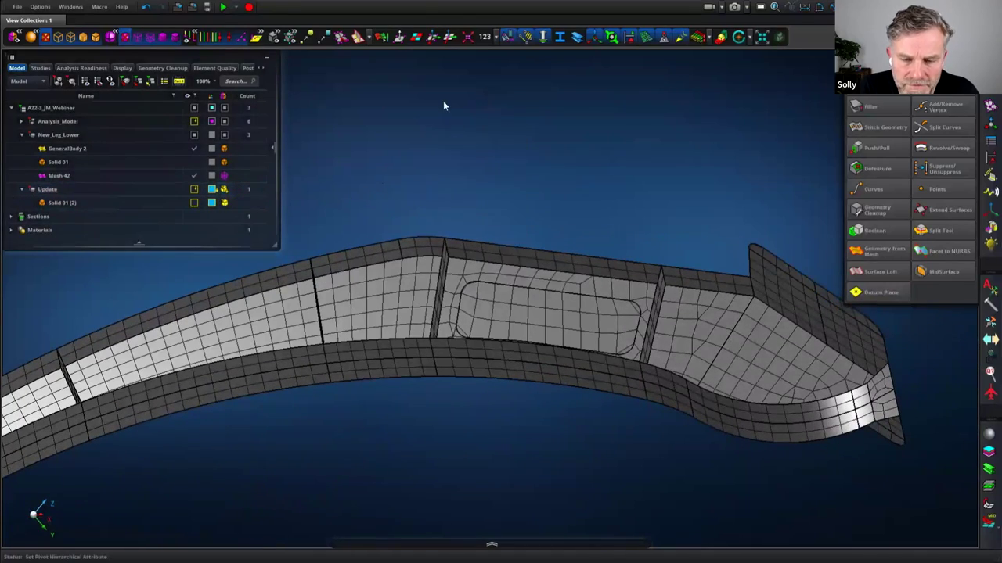
pyautogui.click(547, 321)
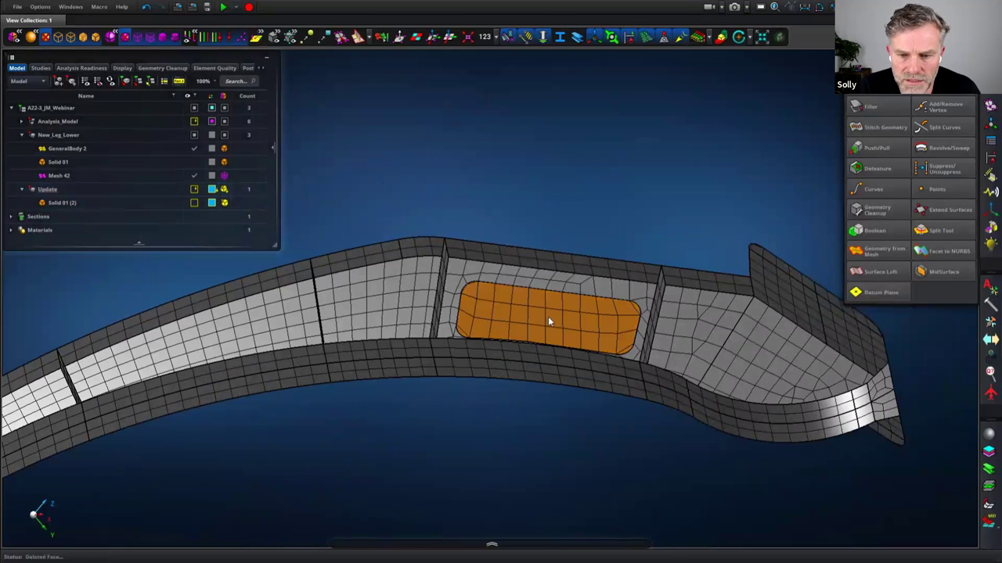
pyautogui.press('Delete')
# Bring up the meshing tools for the web around the new cutout
pyautogui.moveTo(521, 199); pyautogui.dragTo(526, 216, button='middle')
pyautogui.moveTo(515, 268); pyautogui.dragTo(433, 289, button='right')
pyautogui.scroll(3, 433, 291)
pyautogui.moveTo(514, 204)
pyautogui.mouseDown(button='middle')
pyautogui.moveTo(492, 192)
pyautogui.moveTo(503, 196)
pyautogui.mouseUp(button='middle')
pyautogui.moveTo(991, 88)
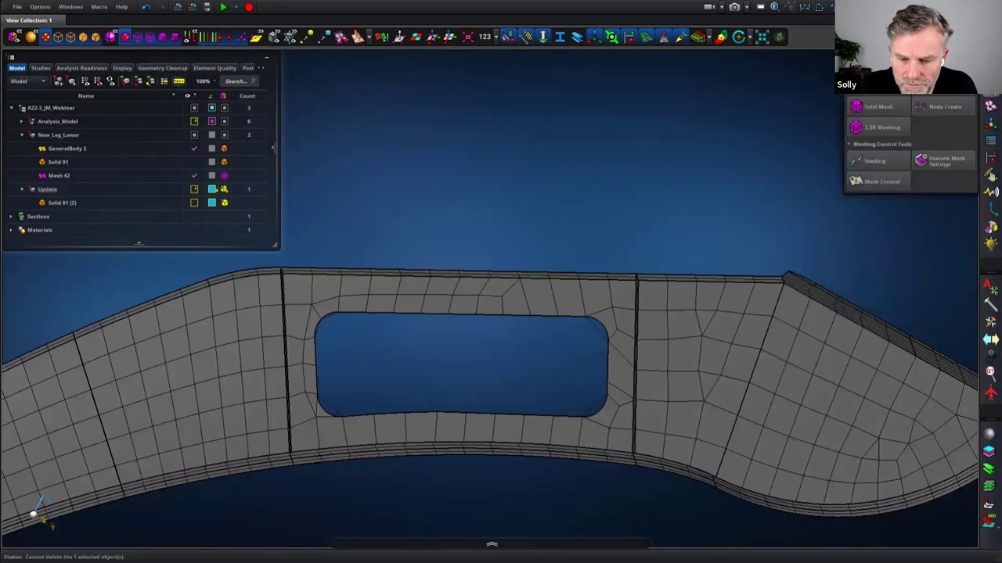